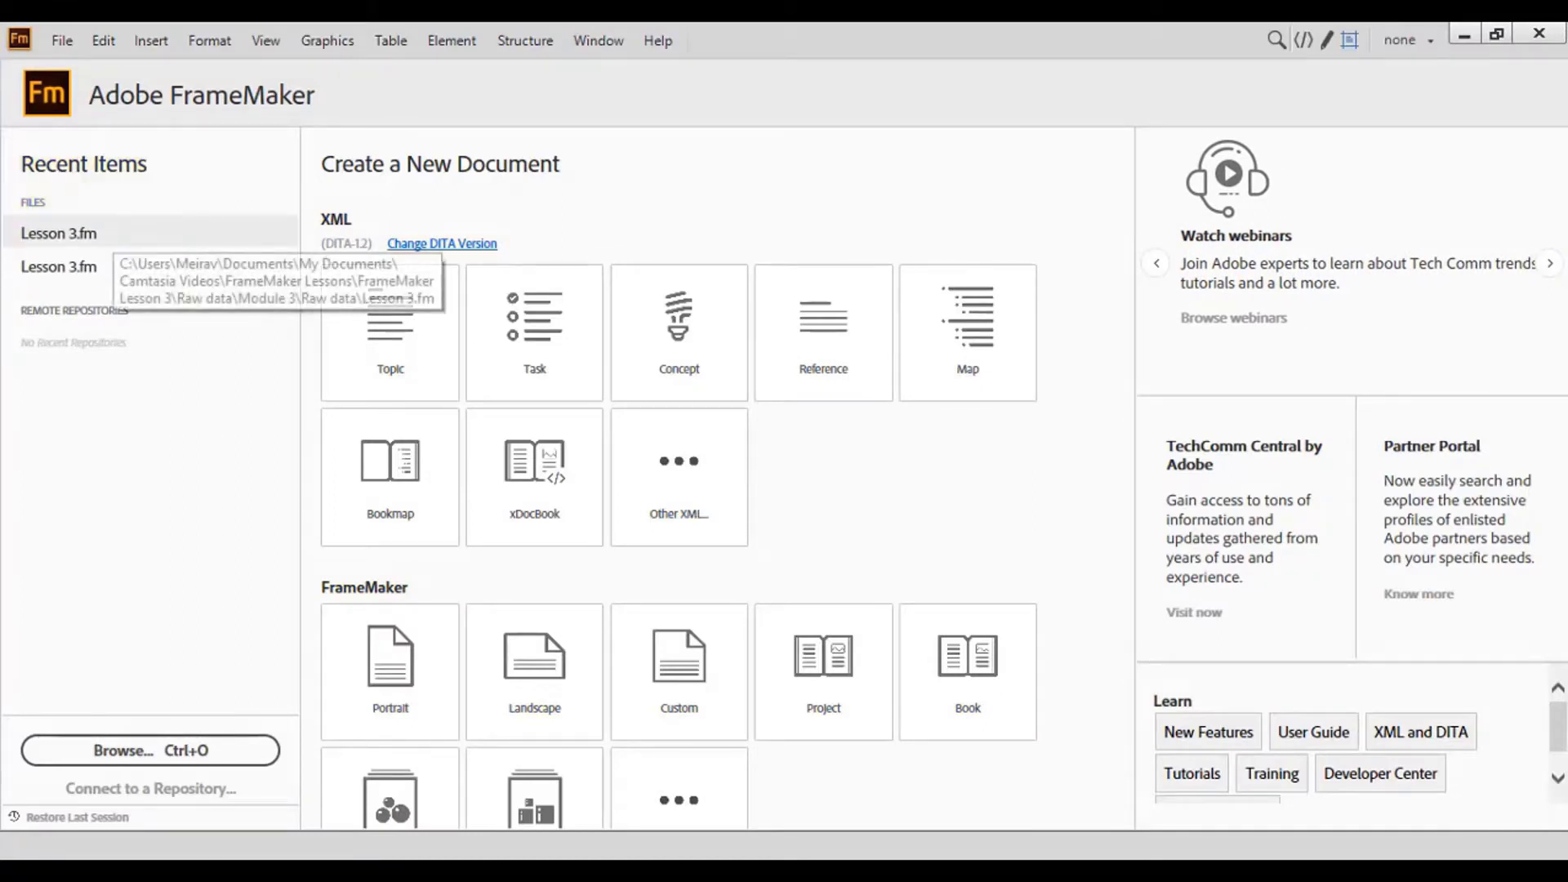
Open the recent document Lesson 3.fm.
{"action": "left_click", "coordinate": [73, 234]}
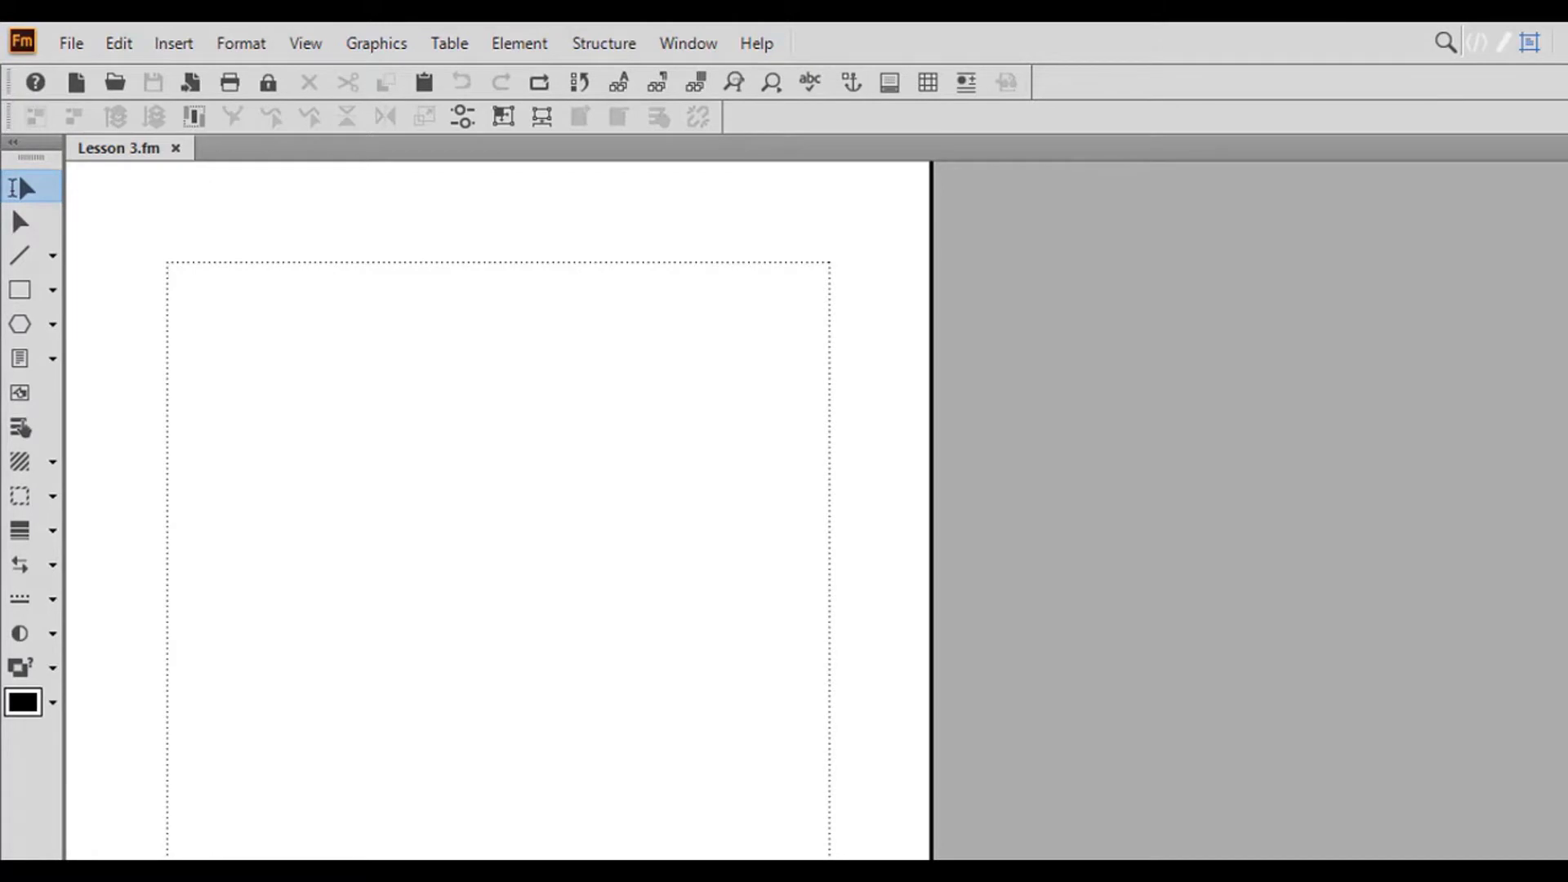
{"action": "key", "text": "alt+i"}
{"action": "left_click", "coordinate": [174, 42]}
{"action": "left_click", "coordinate": [519, 43]}
{"action": "key", "text": "Escape"}
{"action": "key", "text": "Right"}
{"action": "key", "text": "Down"}
{"action": "key", "text": "Escape"}
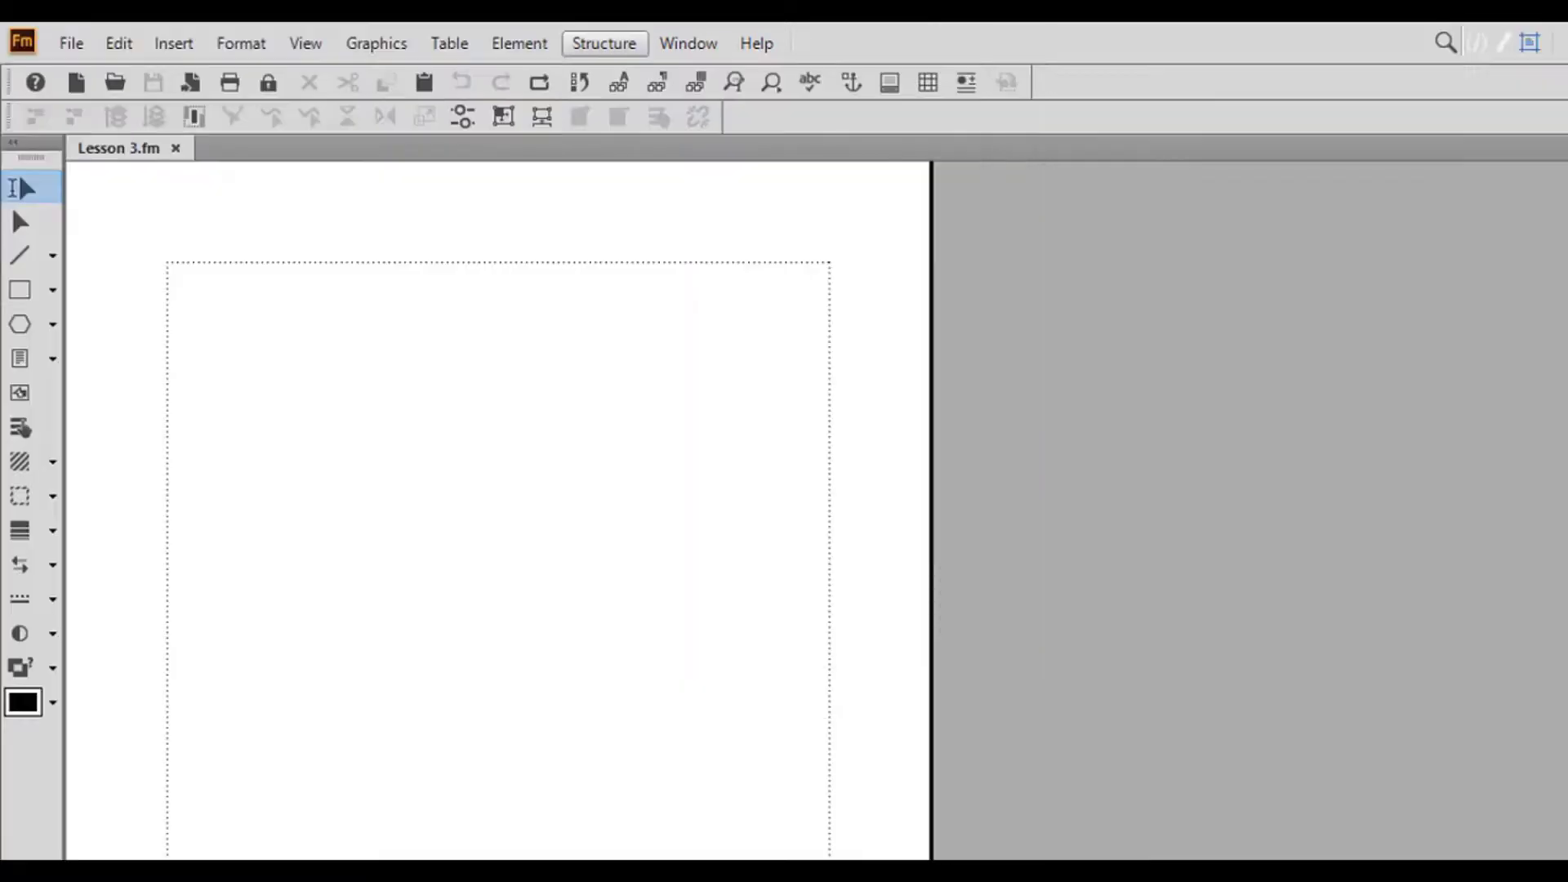
{"action": "key", "text": "Escape"}
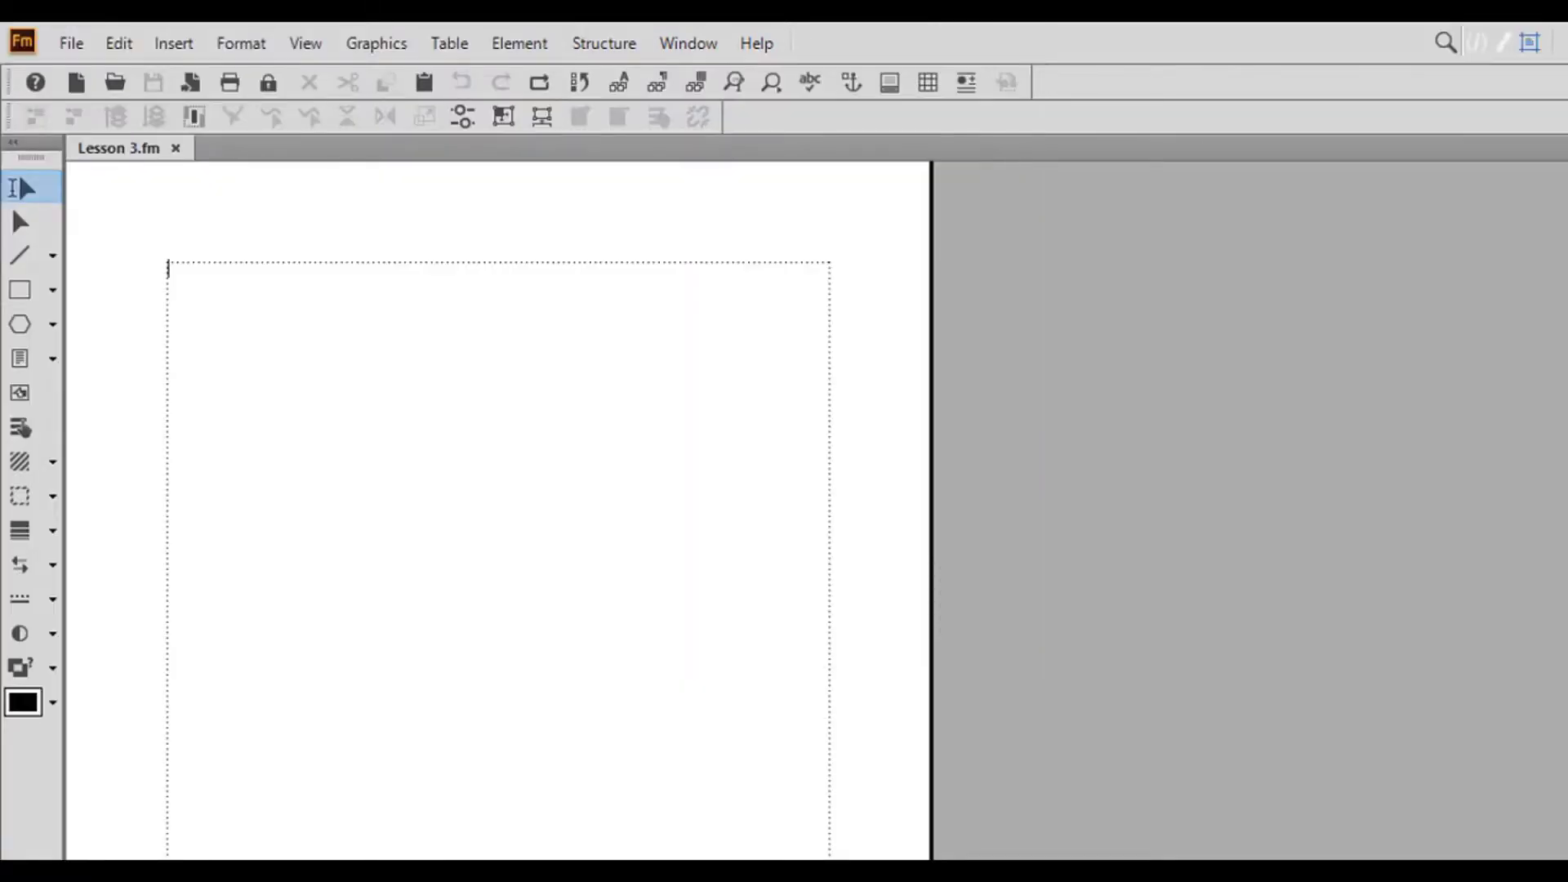
Examine the file commands available for the document, including Publish and File Info.
{"action": "left_click", "coordinate": [71, 42]}
{"action": "key", "text": "u"}
{"action": "key", "text": "Down"}
{"action": "key", "text": "Down"}
{"action": "key", "text": "Down"}
{"action": "key", "text": "Down"}
{"action": "key", "text": "Down"}
{"action": "key", "text": "Down"}
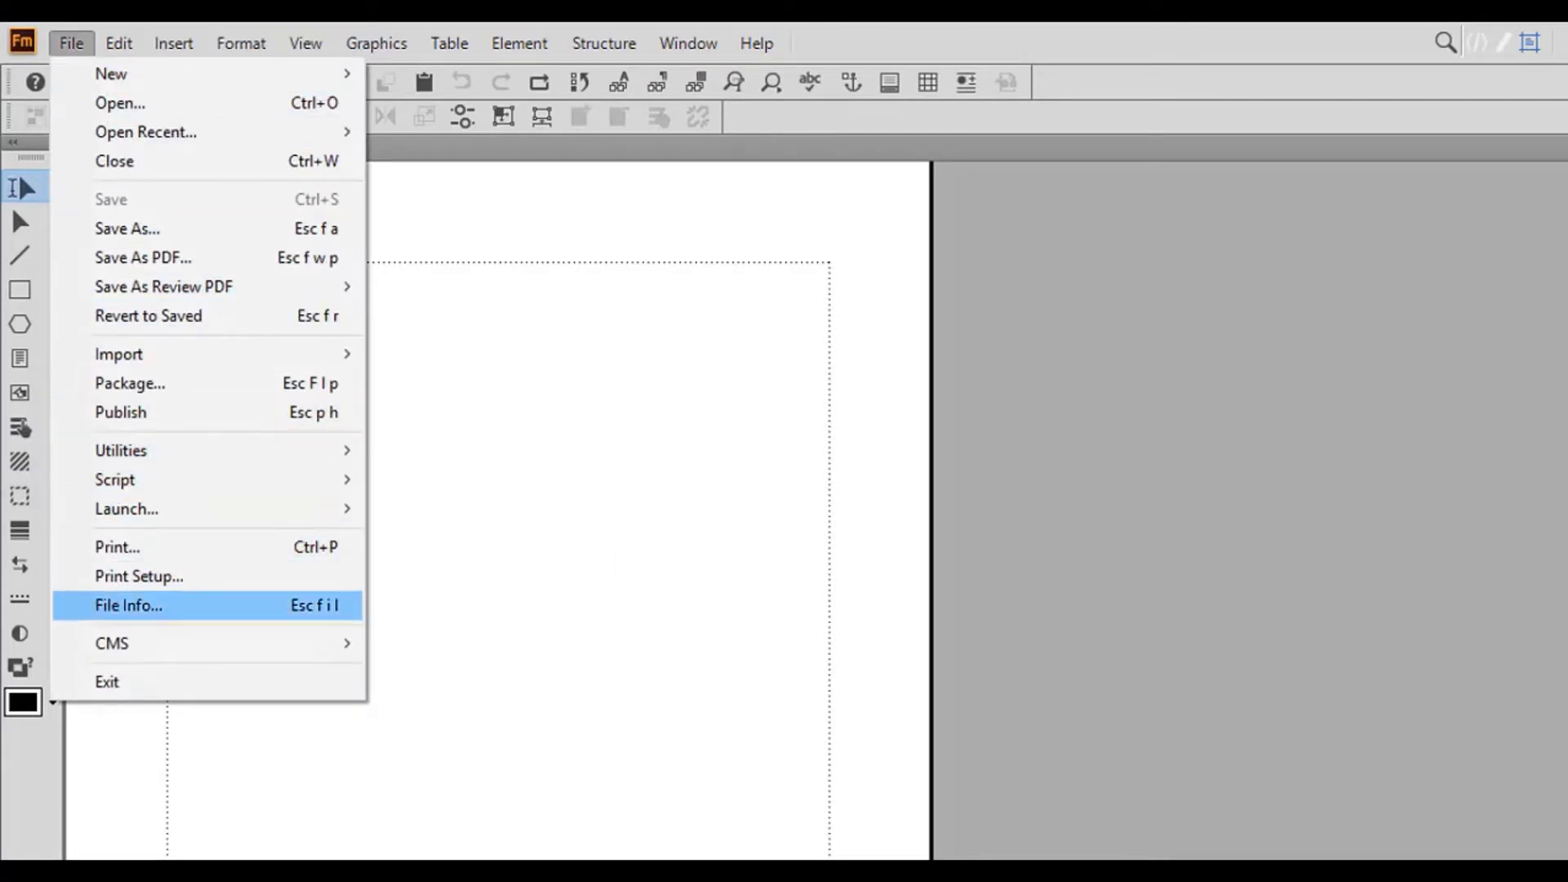
{"action": "key", "text": "Up"}
{"action": "key", "text": "Escape"}
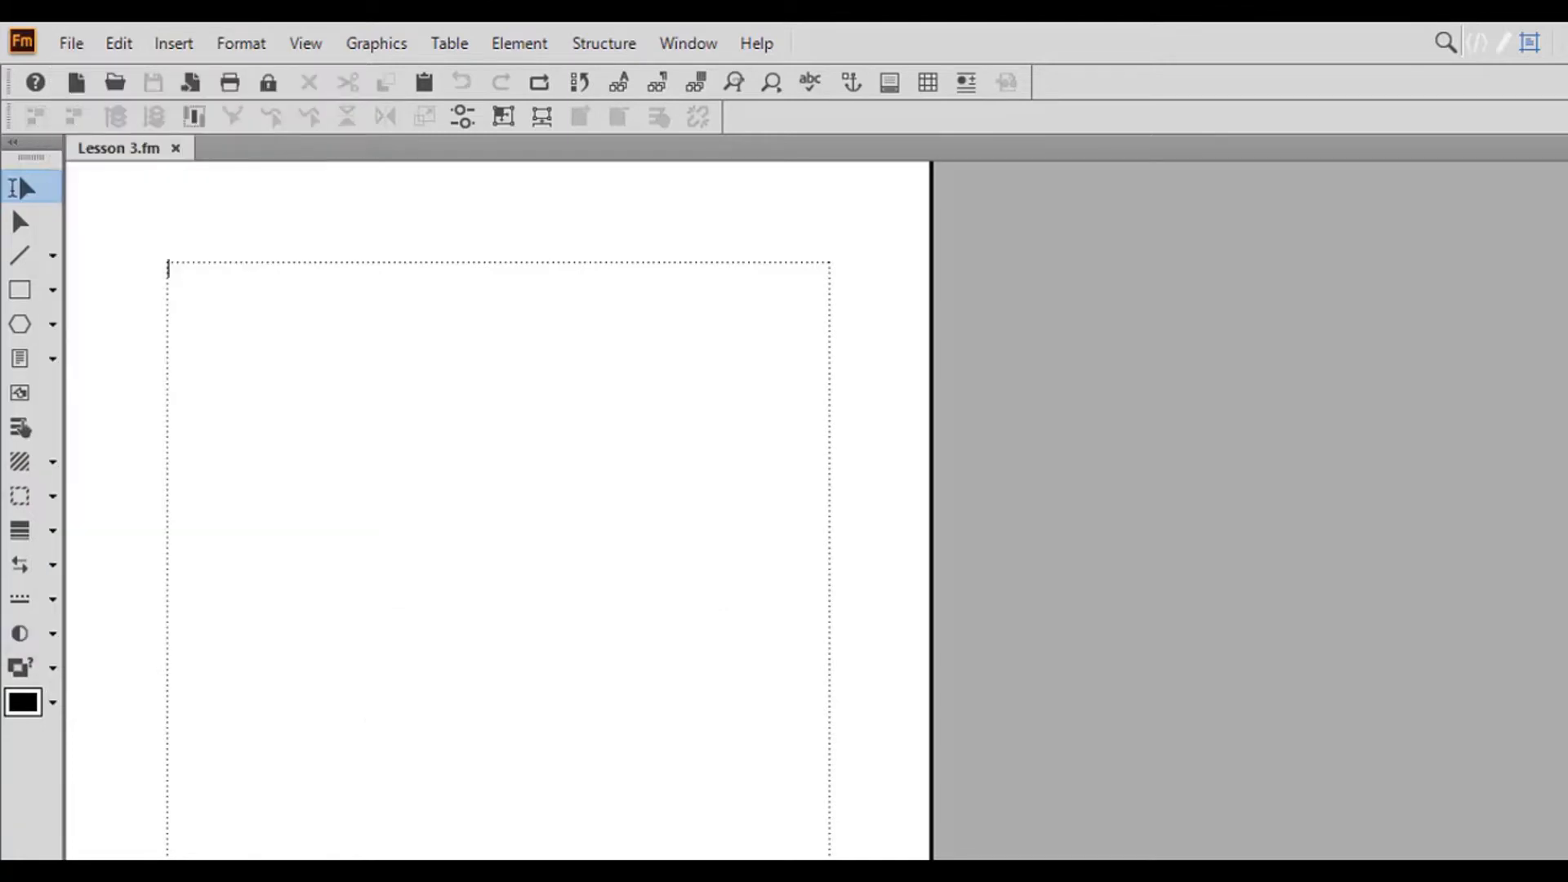
{"action": "key", "text": "alt+f"}
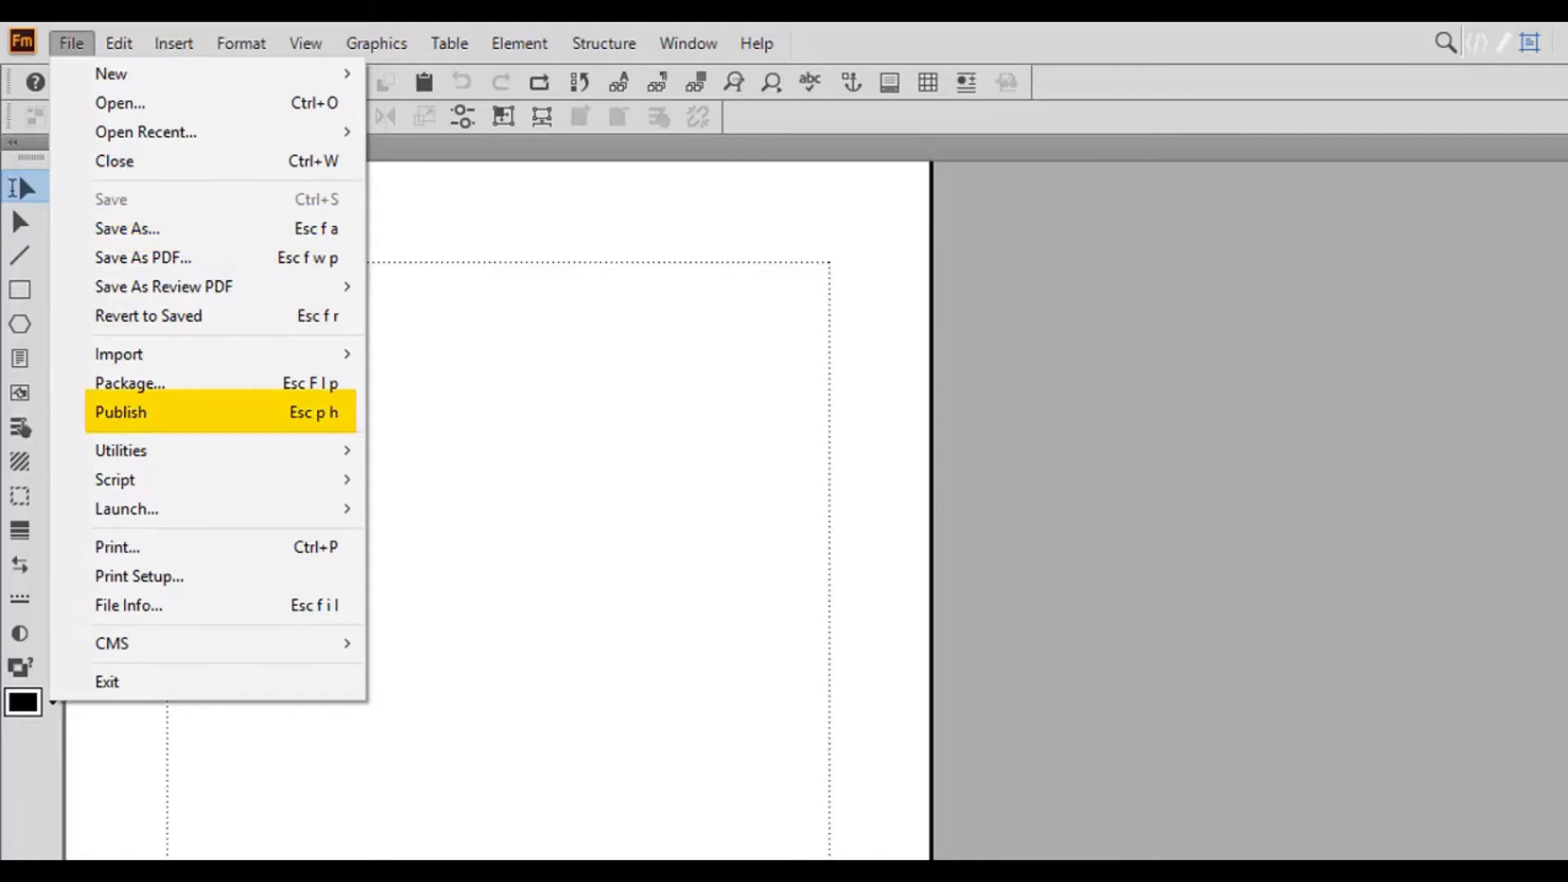
{"action": "key", "text": "Escape"}
{"action": "key", "text": "Escape"}
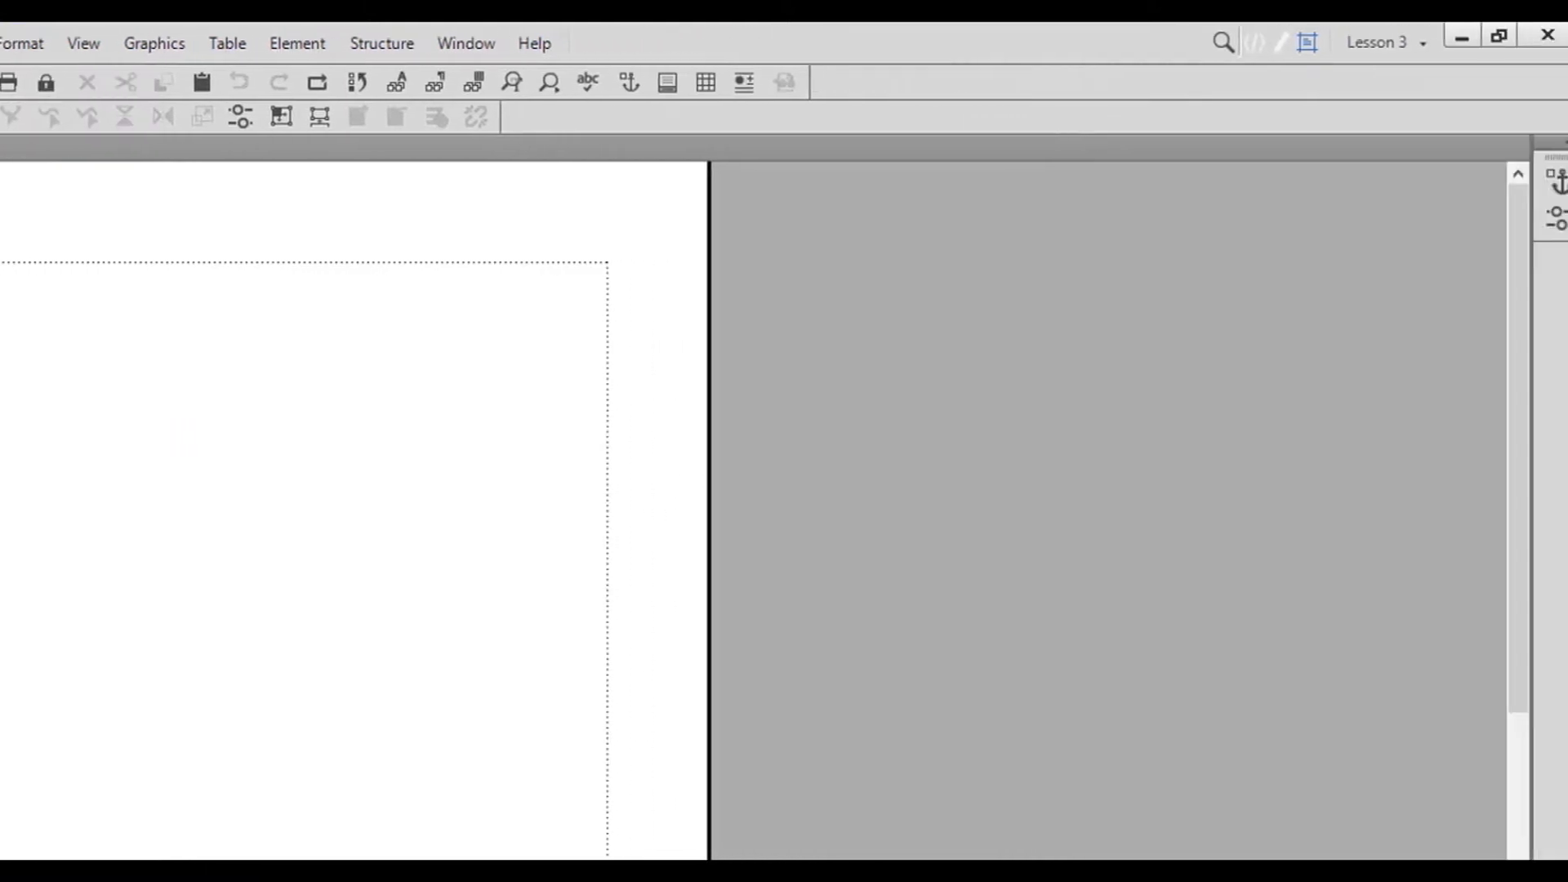
View the list of commands offered by Command Search.
{"action": "left_click", "coordinate": [1209, 42]}
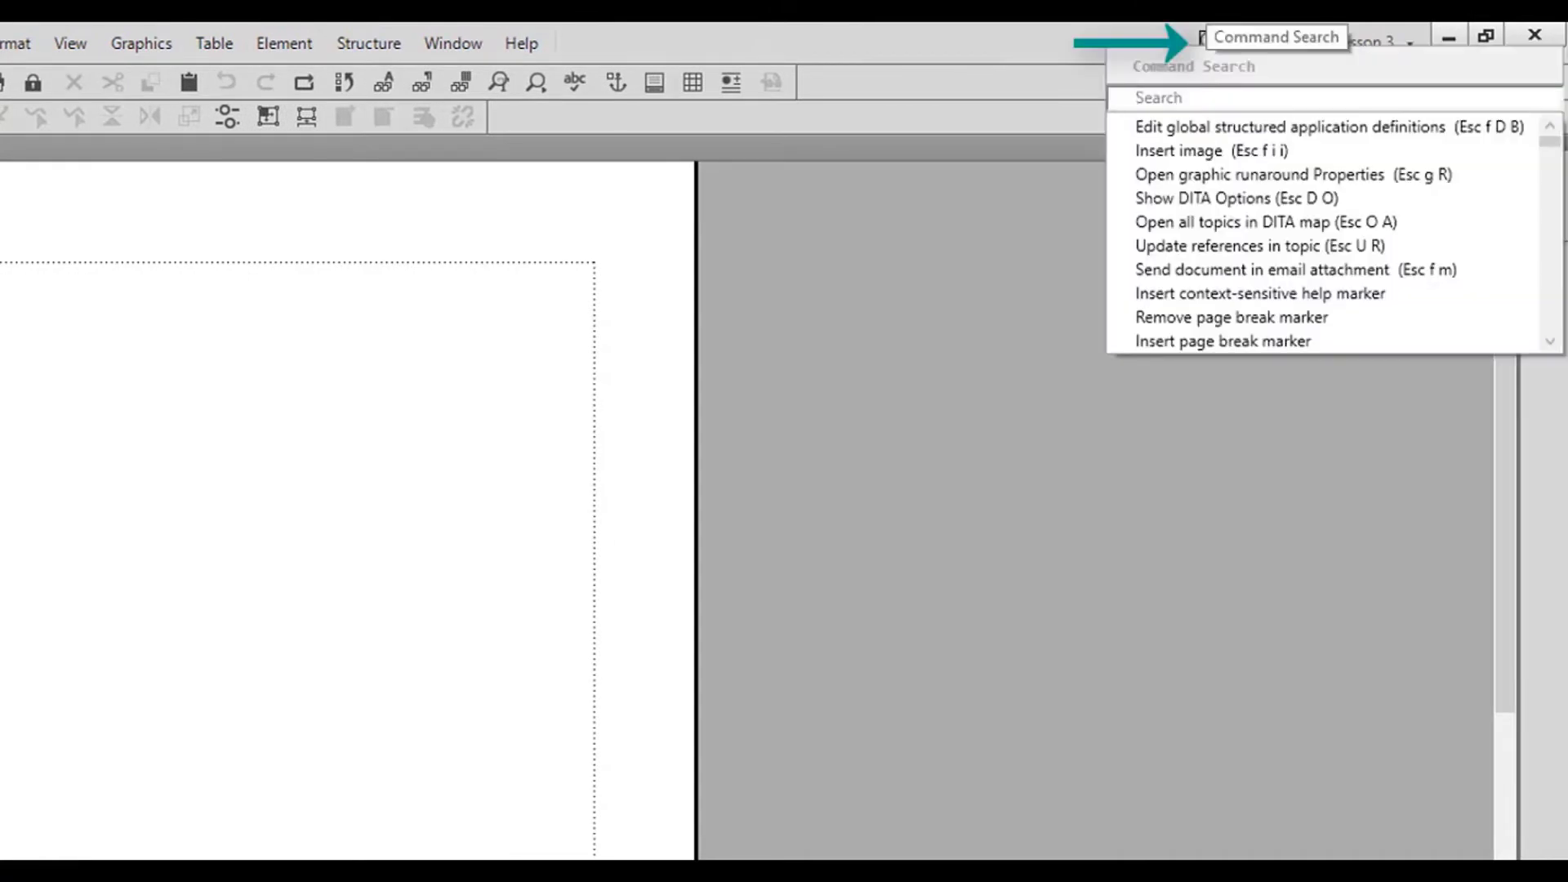
{"action": "key", "text": "Escape"}
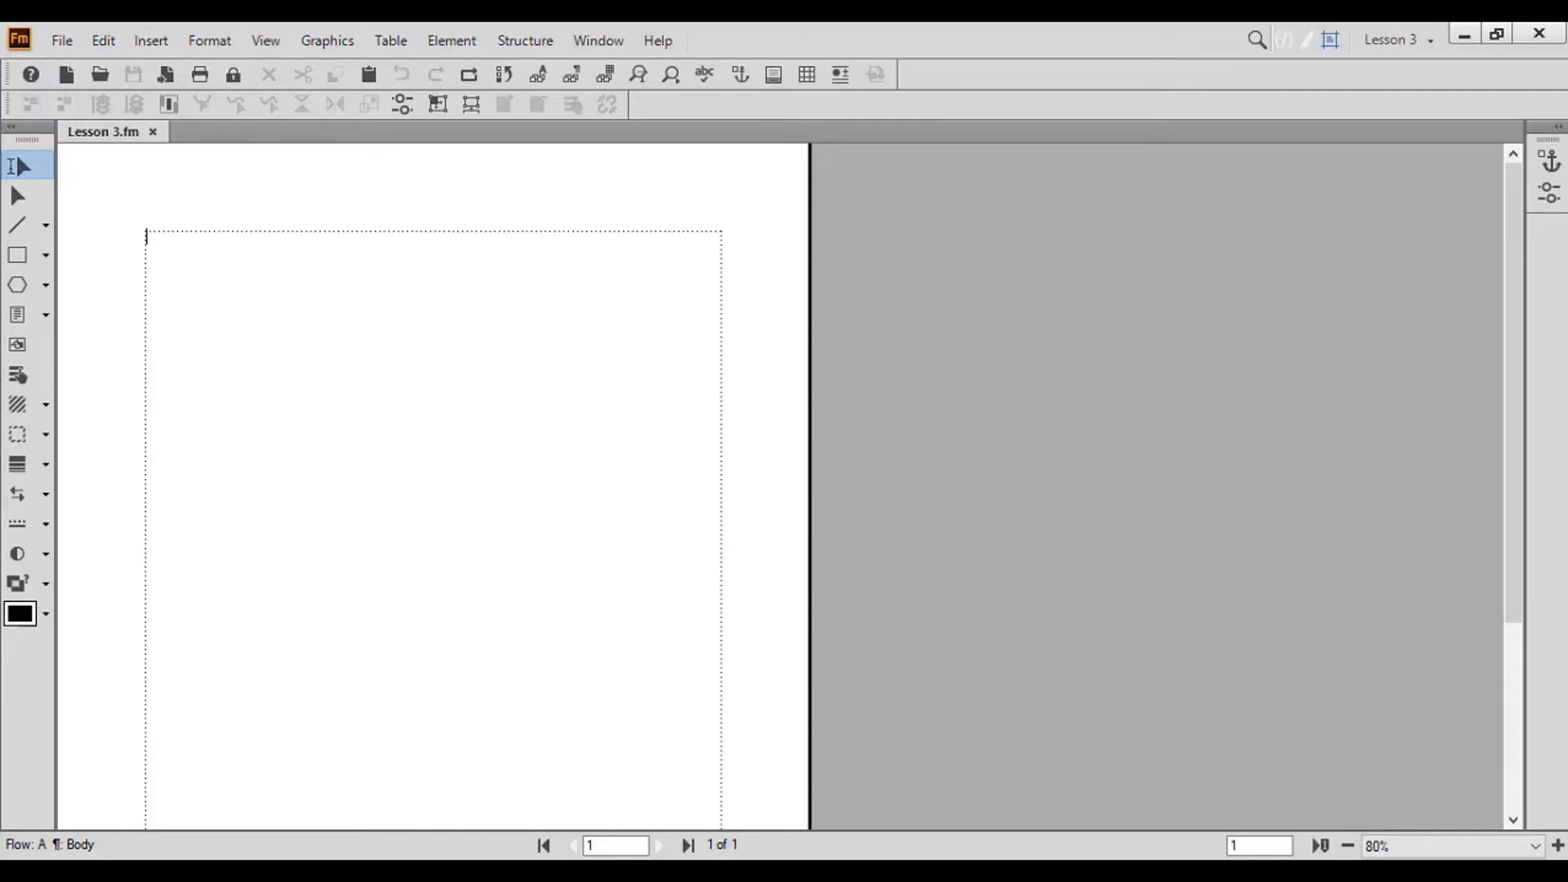
Examine where the Pods and Toolbars display options are found and which workspace options are offered.
{"action": "key", "text": "alt+v"}
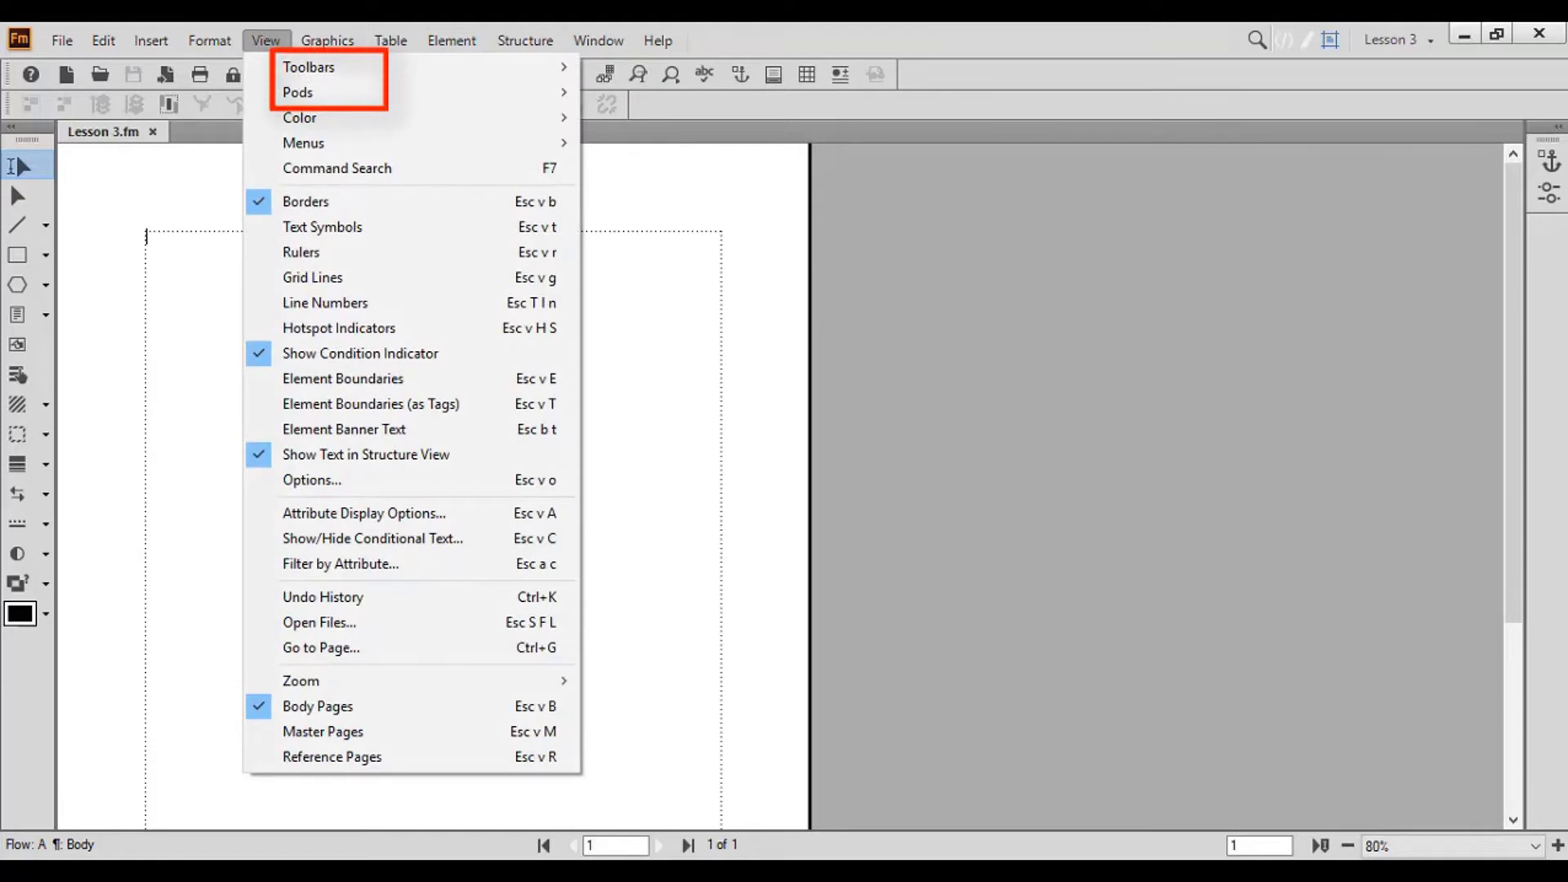
{"action": "key", "text": "Escape"}
{"action": "key", "text": "Right"}
{"action": "key", "text": "Right"}
{"action": "key", "text": "Right"}
{"action": "key", "text": "Right"}
{"action": "key", "text": "Right"}
{"action": "key", "text": "Down"}
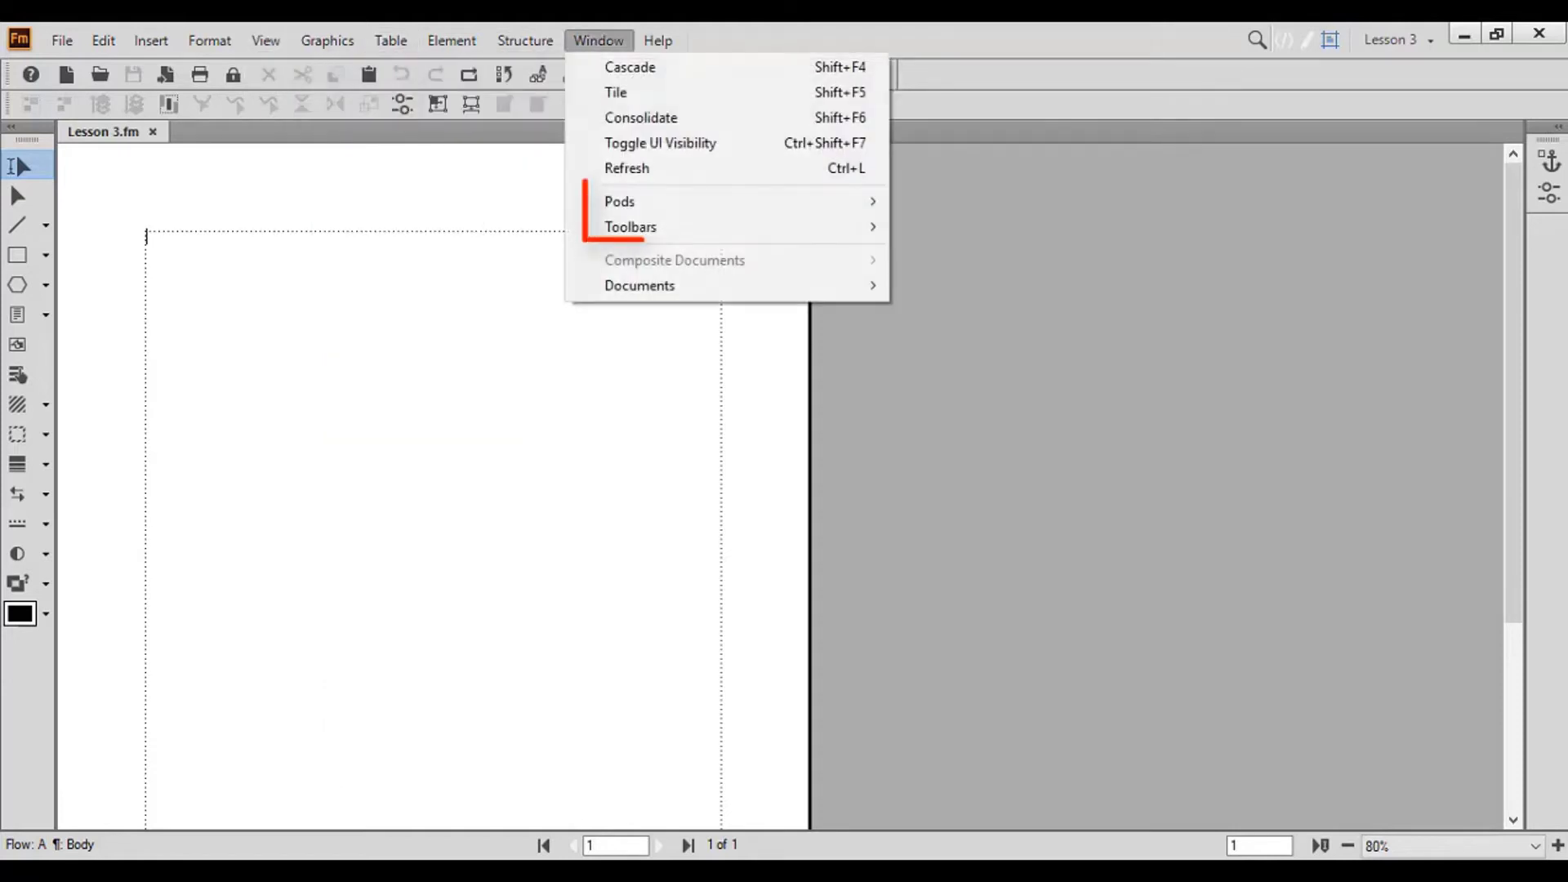
{"action": "key", "text": "Escape"}
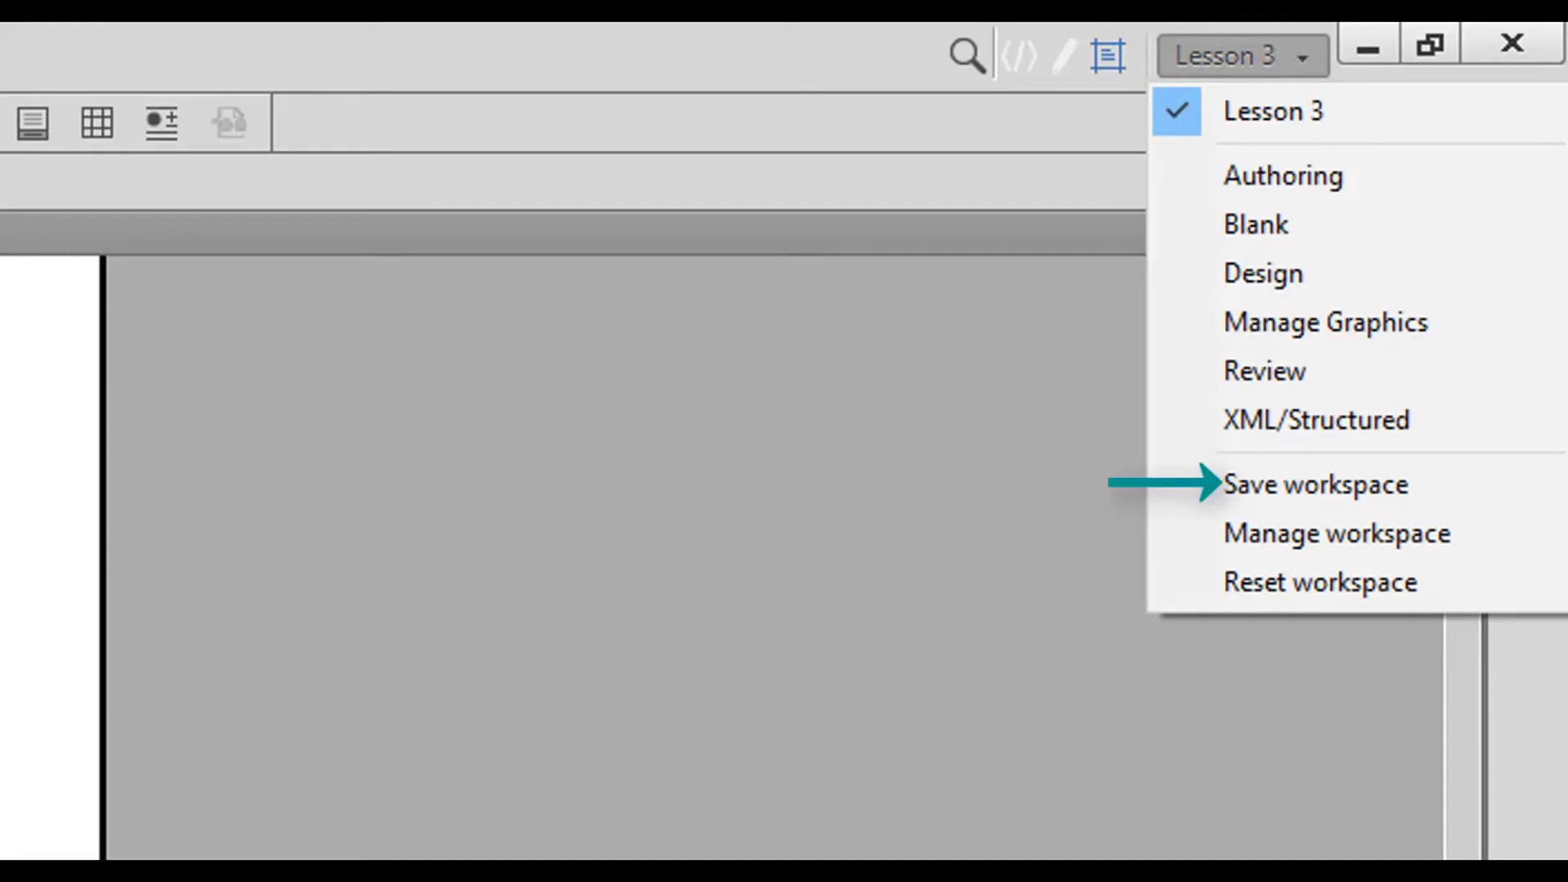
{"action": "key", "text": "Escape"}
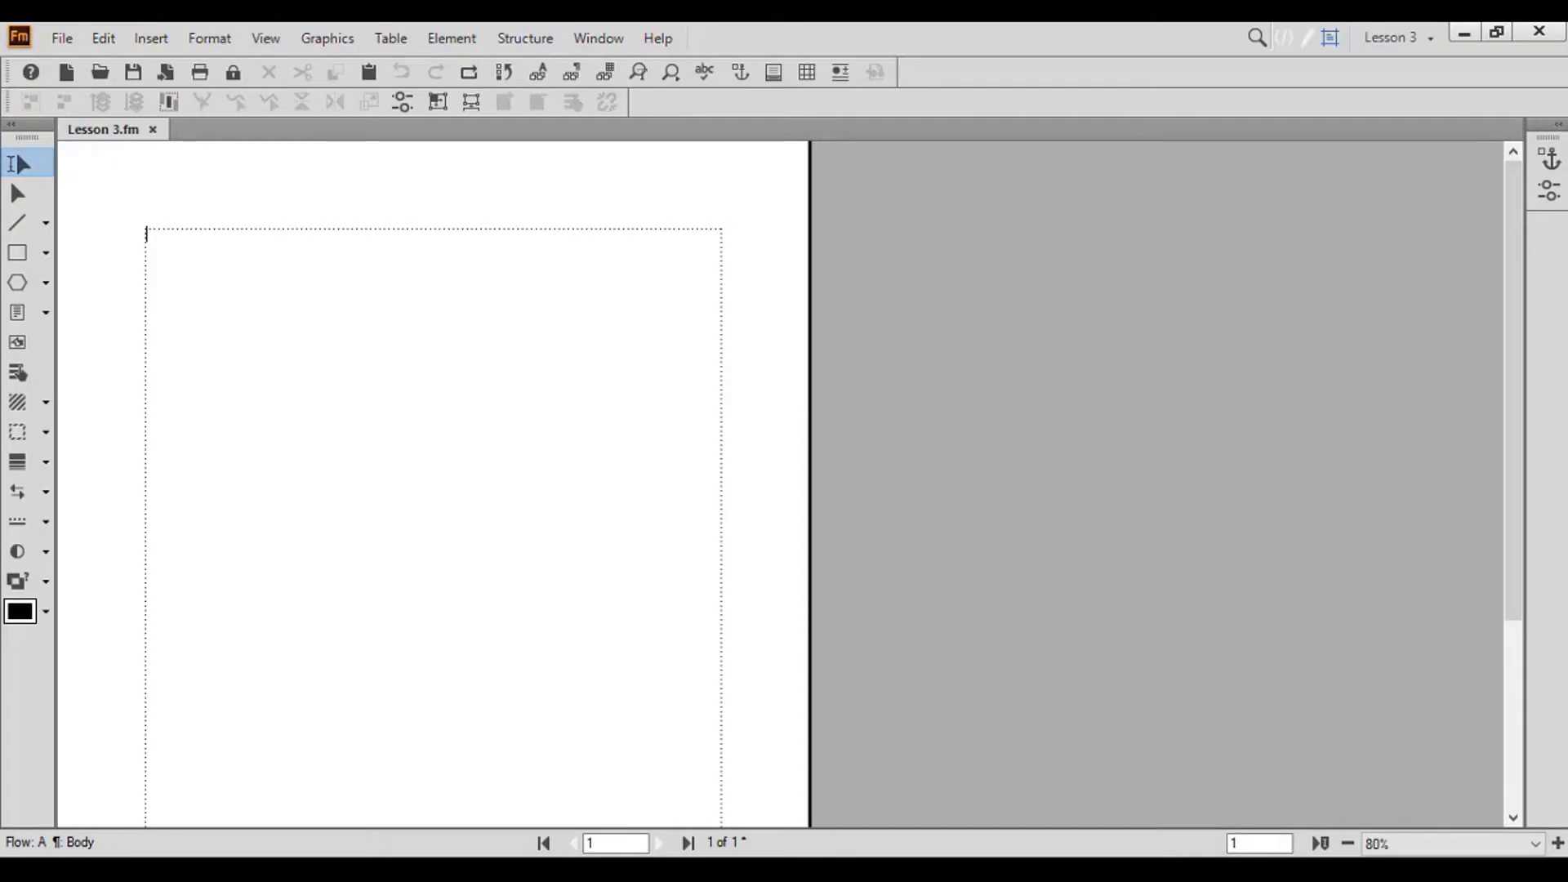
Import smiley.png by reference into the empty document with a scaling of 96 dpi.
{"action": "key", "text": "alt+f"}
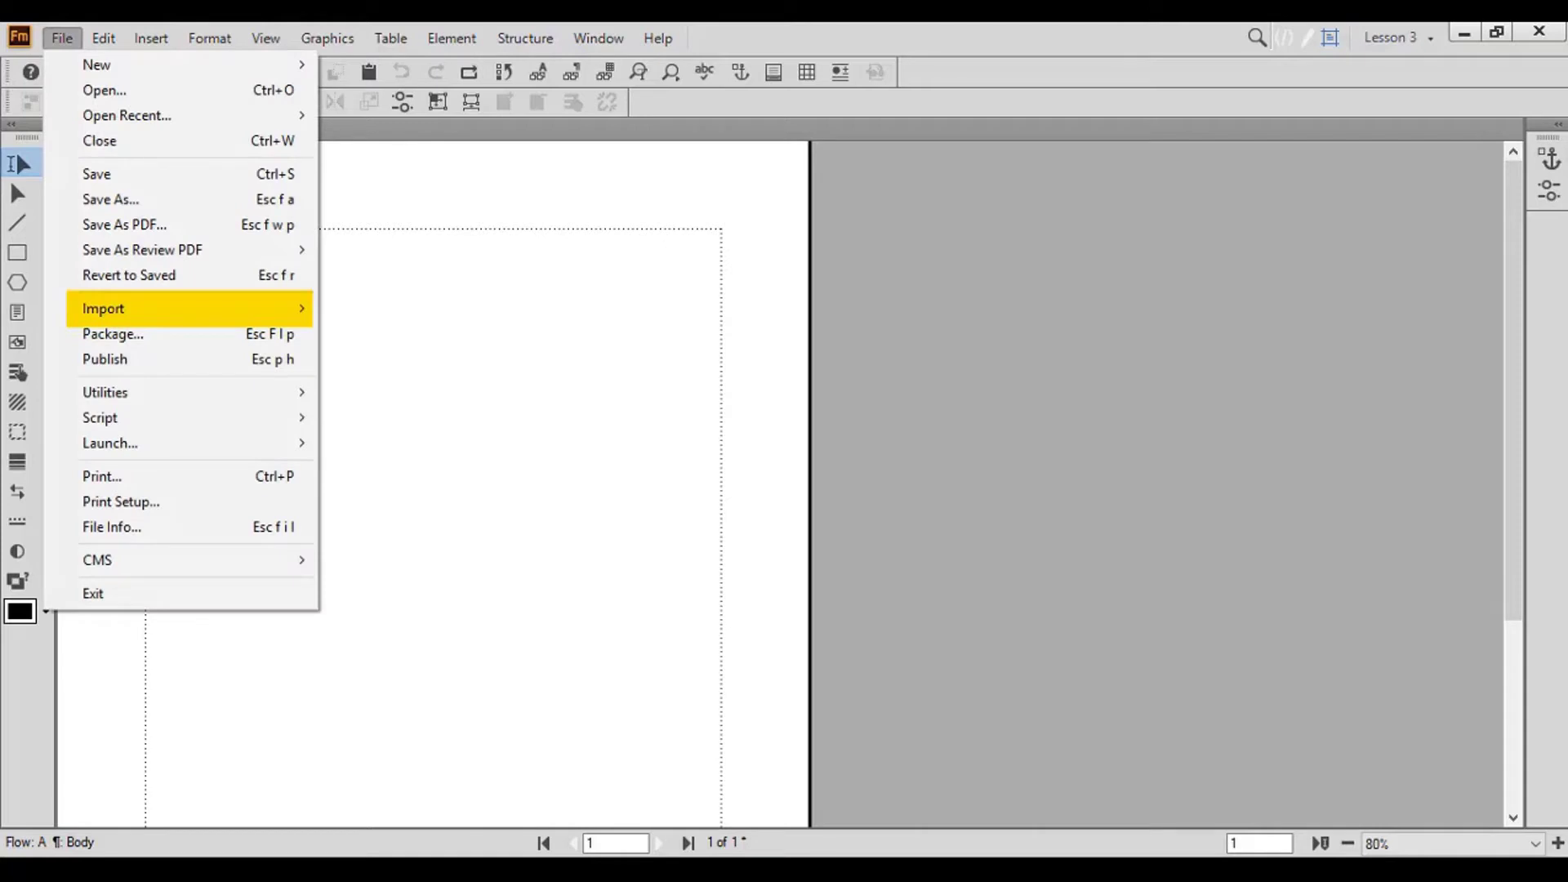
{"action": "mouse_move", "coordinate": [178, 308]}
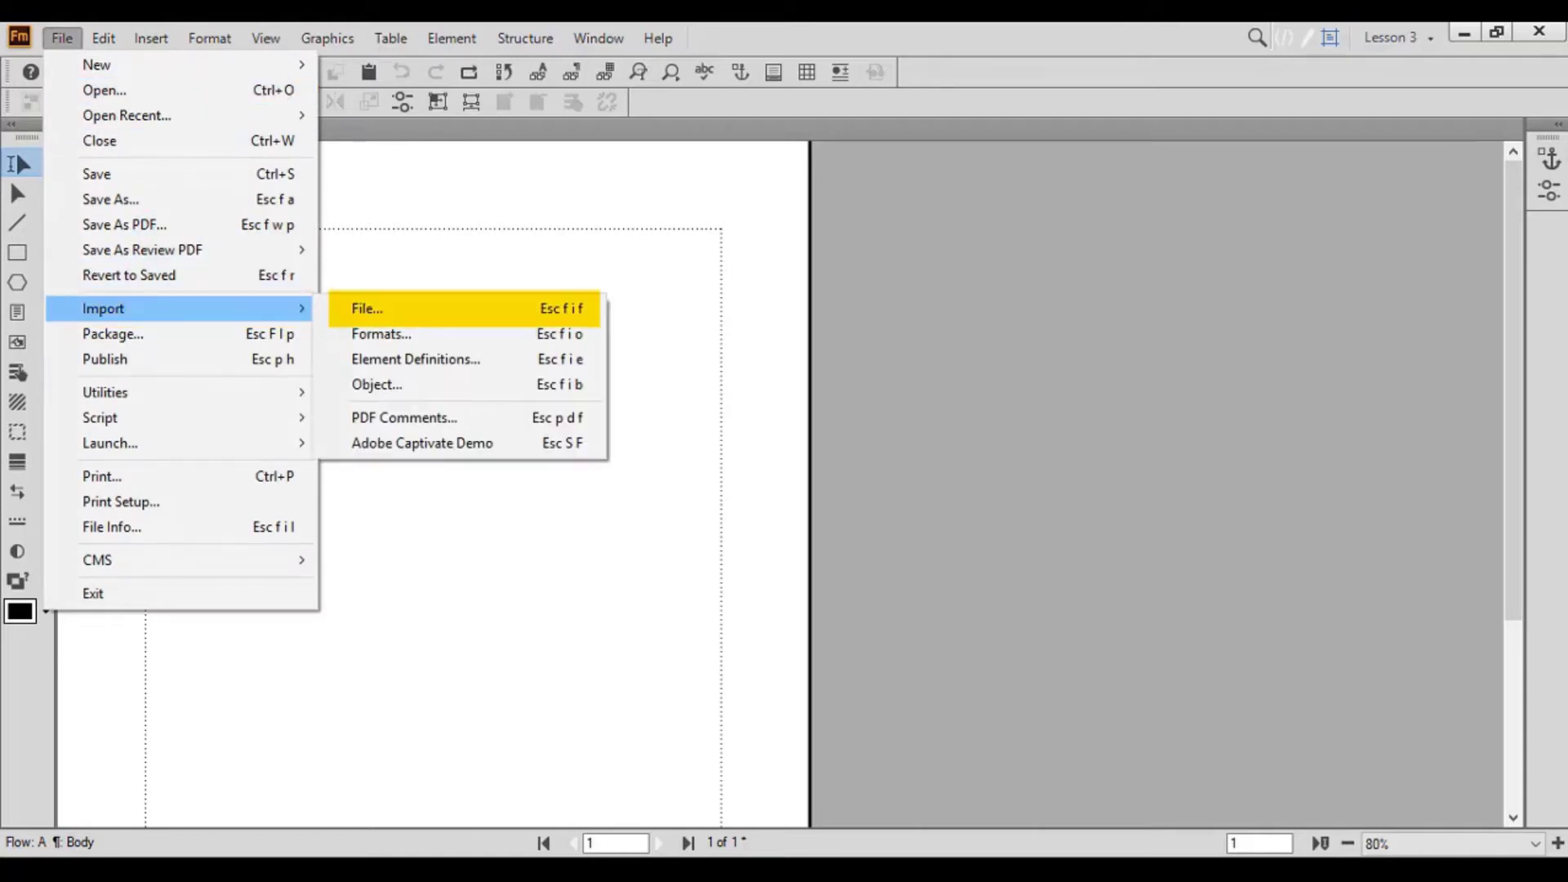
{"action": "key", "text": "Return"}
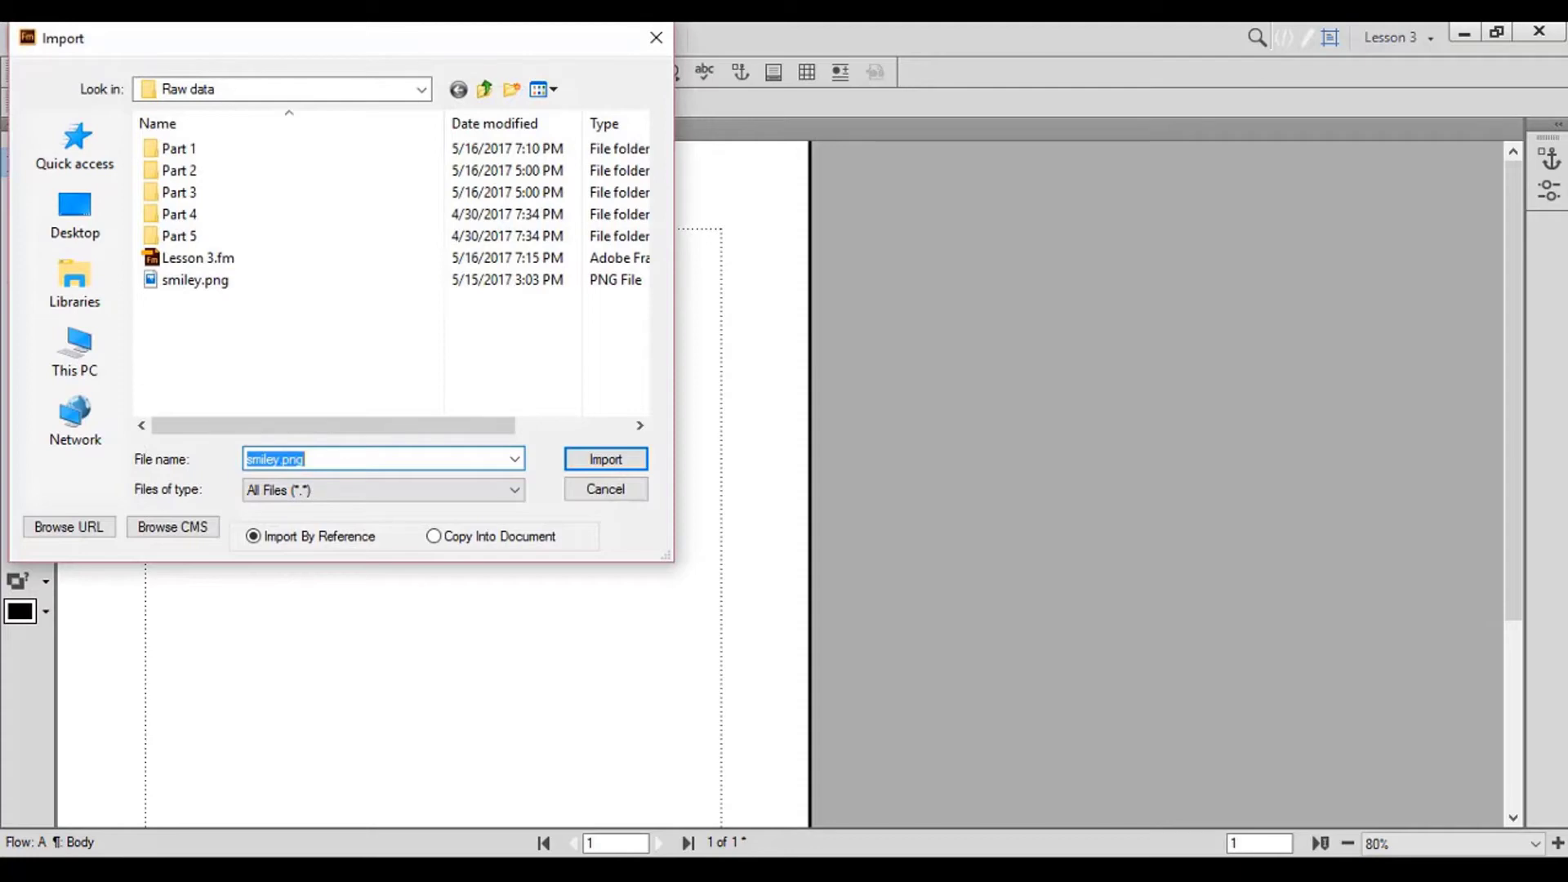
{"action": "left_click", "coordinate": [195, 279]}
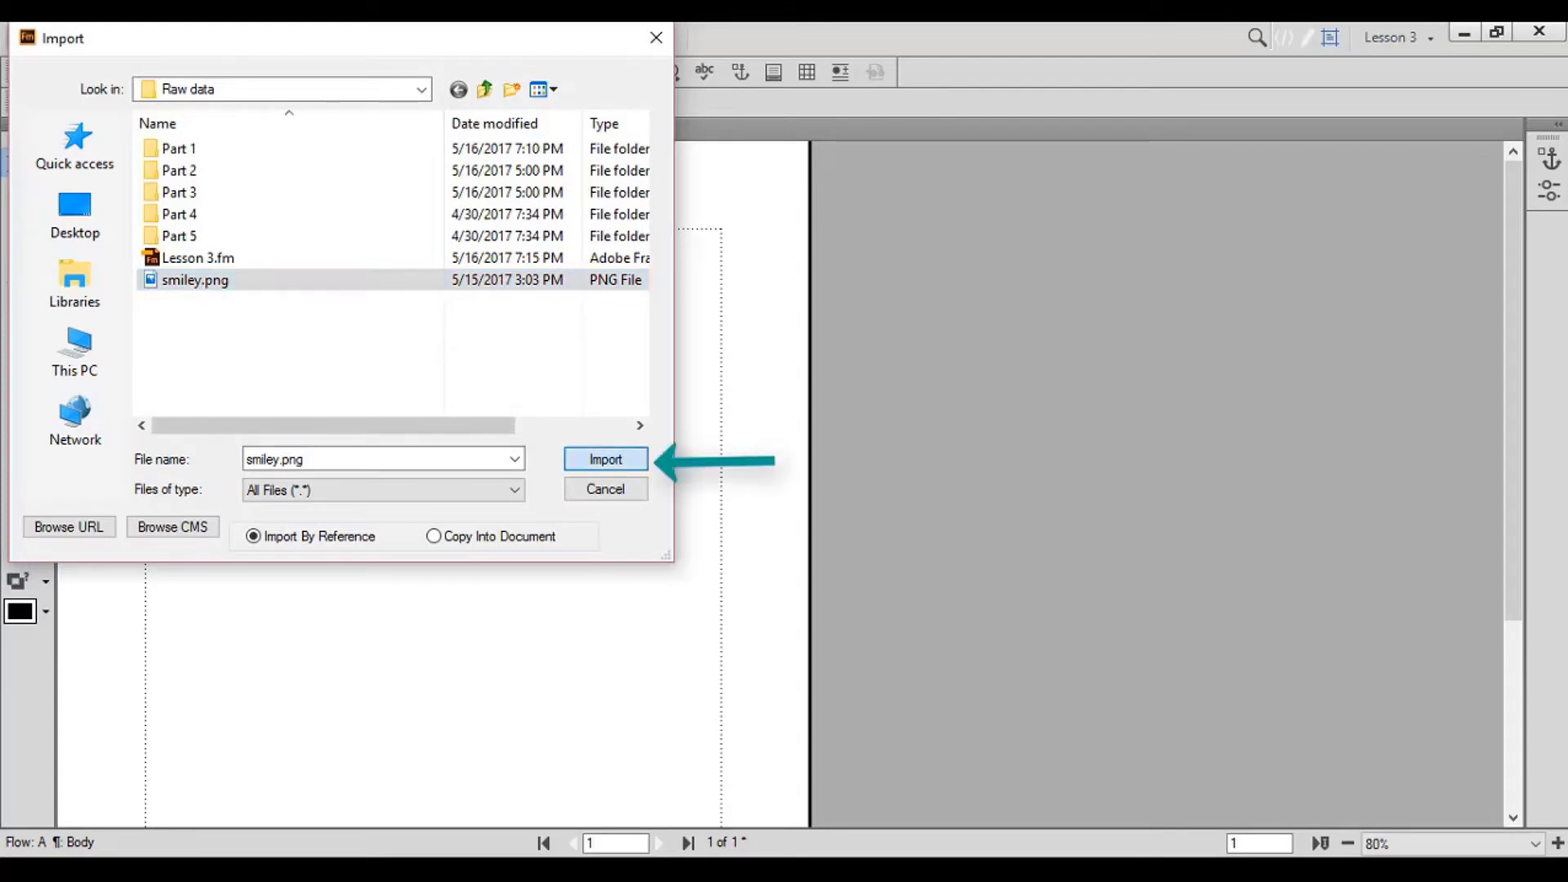
{"action": "key", "text": "Return"}
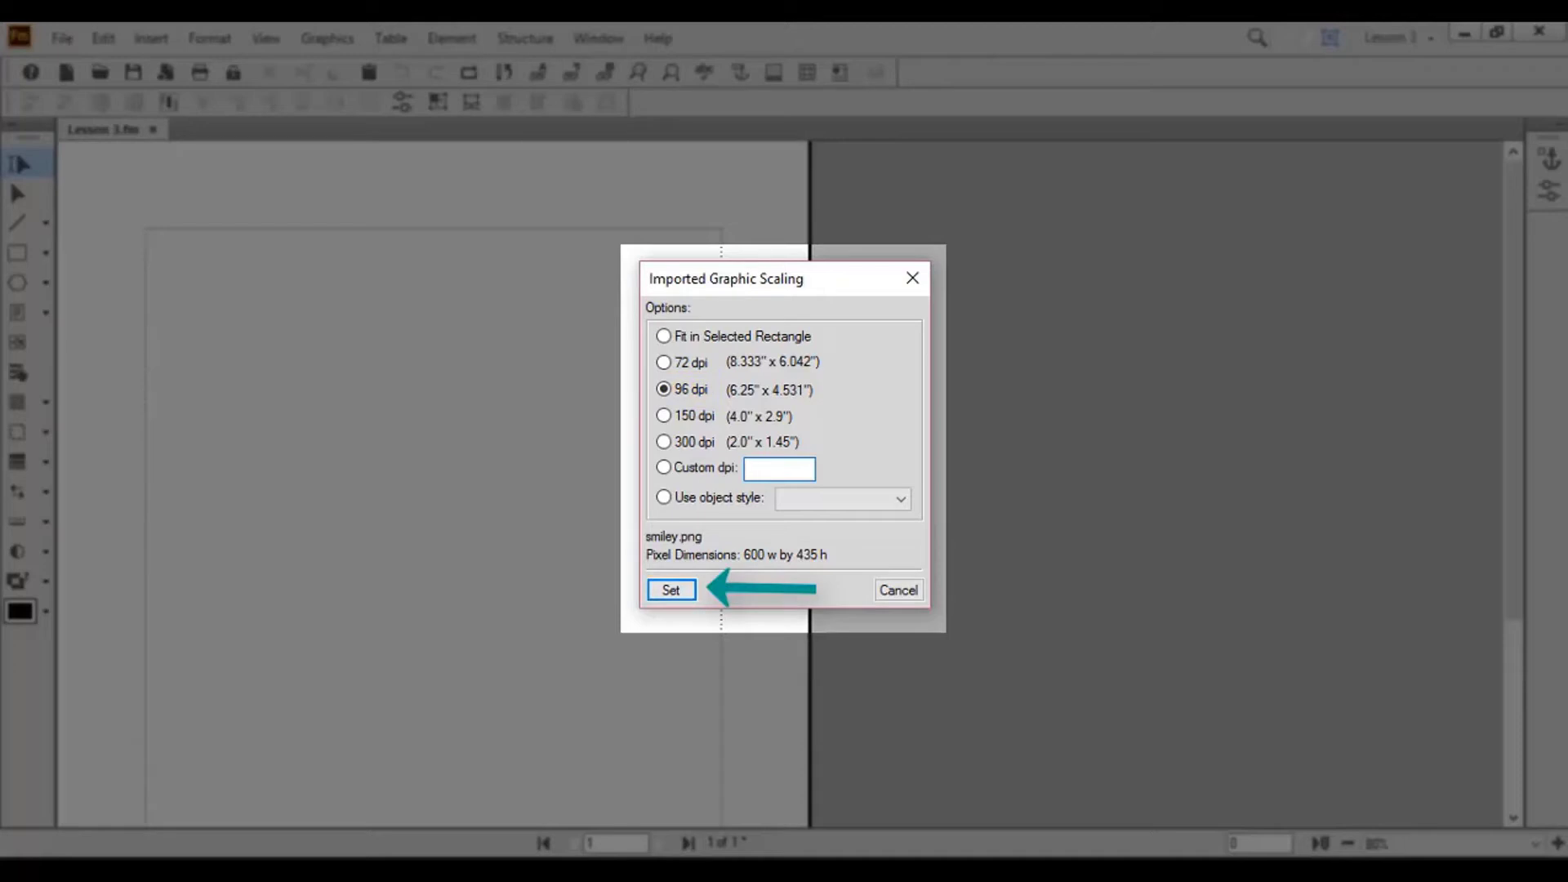
{"action": "left_click", "coordinate": [670, 590]}
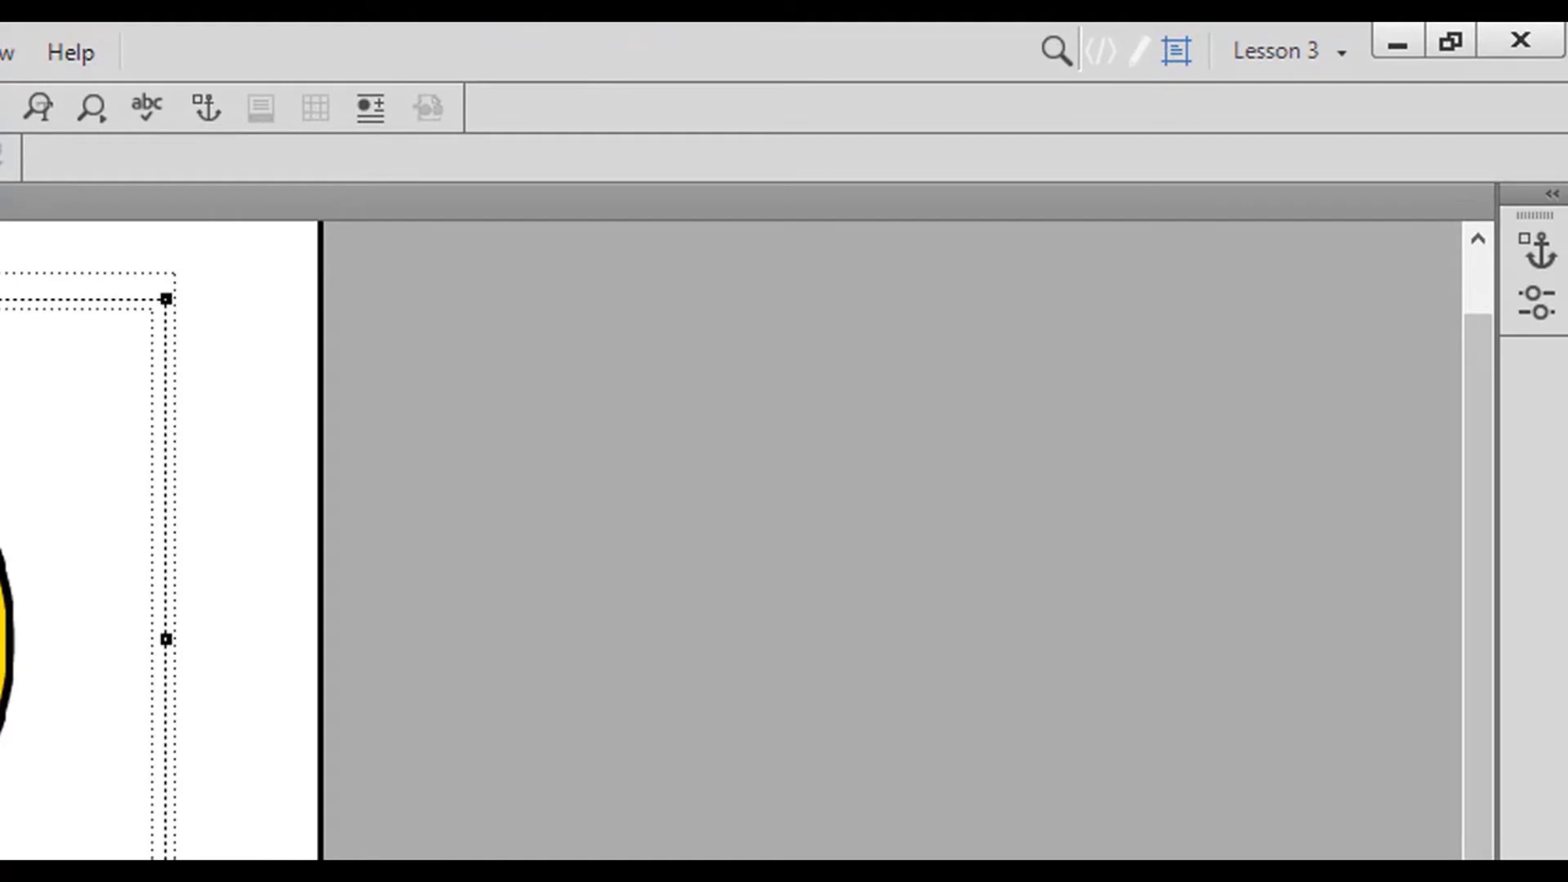
{"action": "left_click", "coordinate": [1538, 249]}
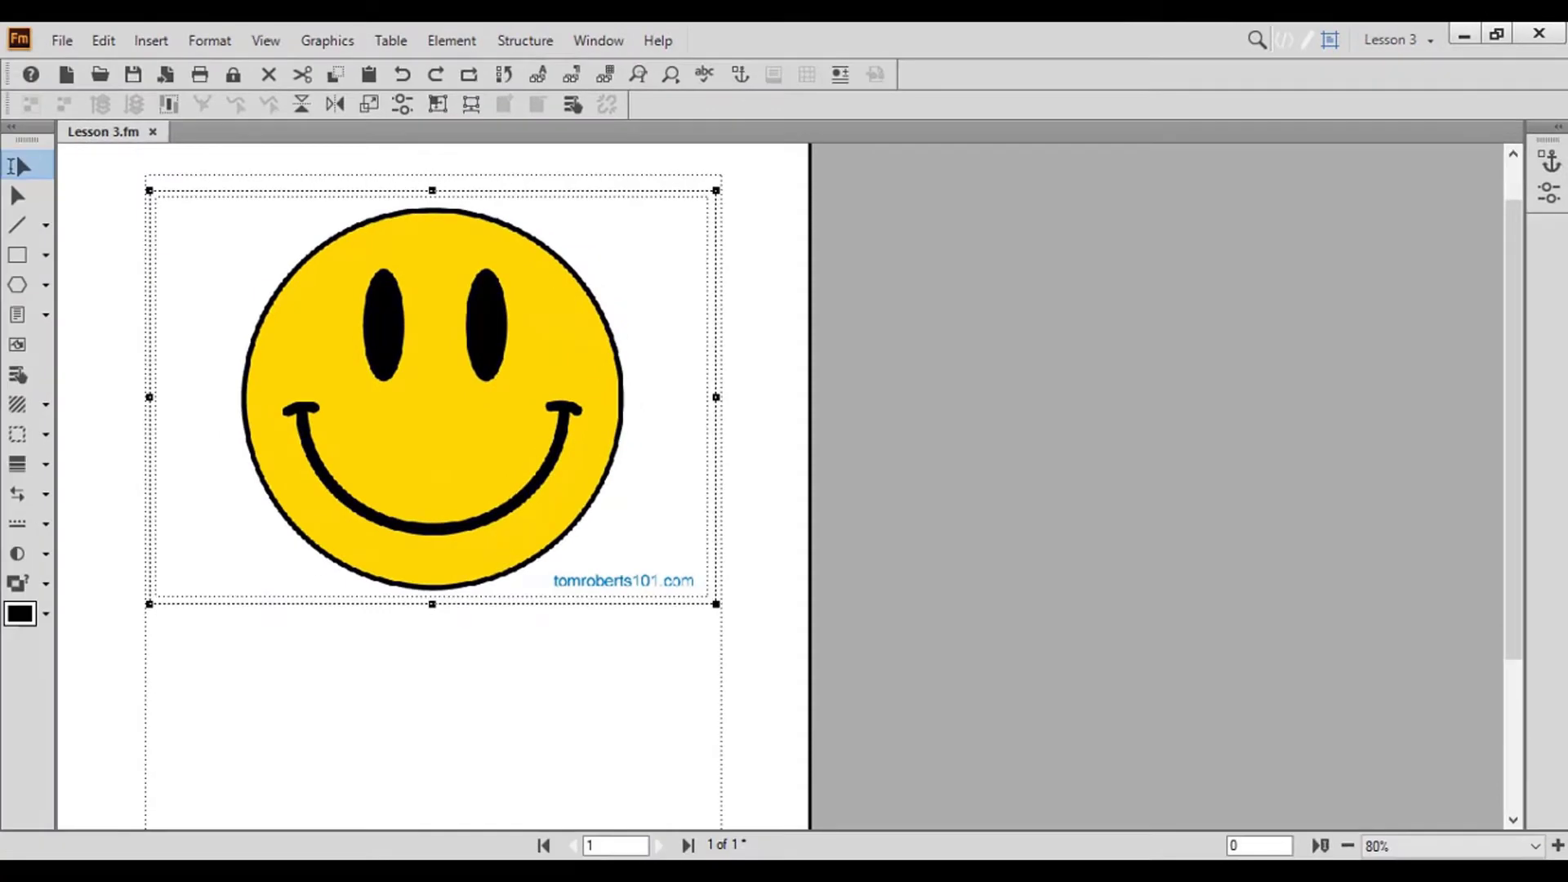
Align the smiley image to the top of its anchored frame.
{"action": "left_click", "coordinate": [432, 397]}
{"action": "left_click", "coordinate": [327, 40]}
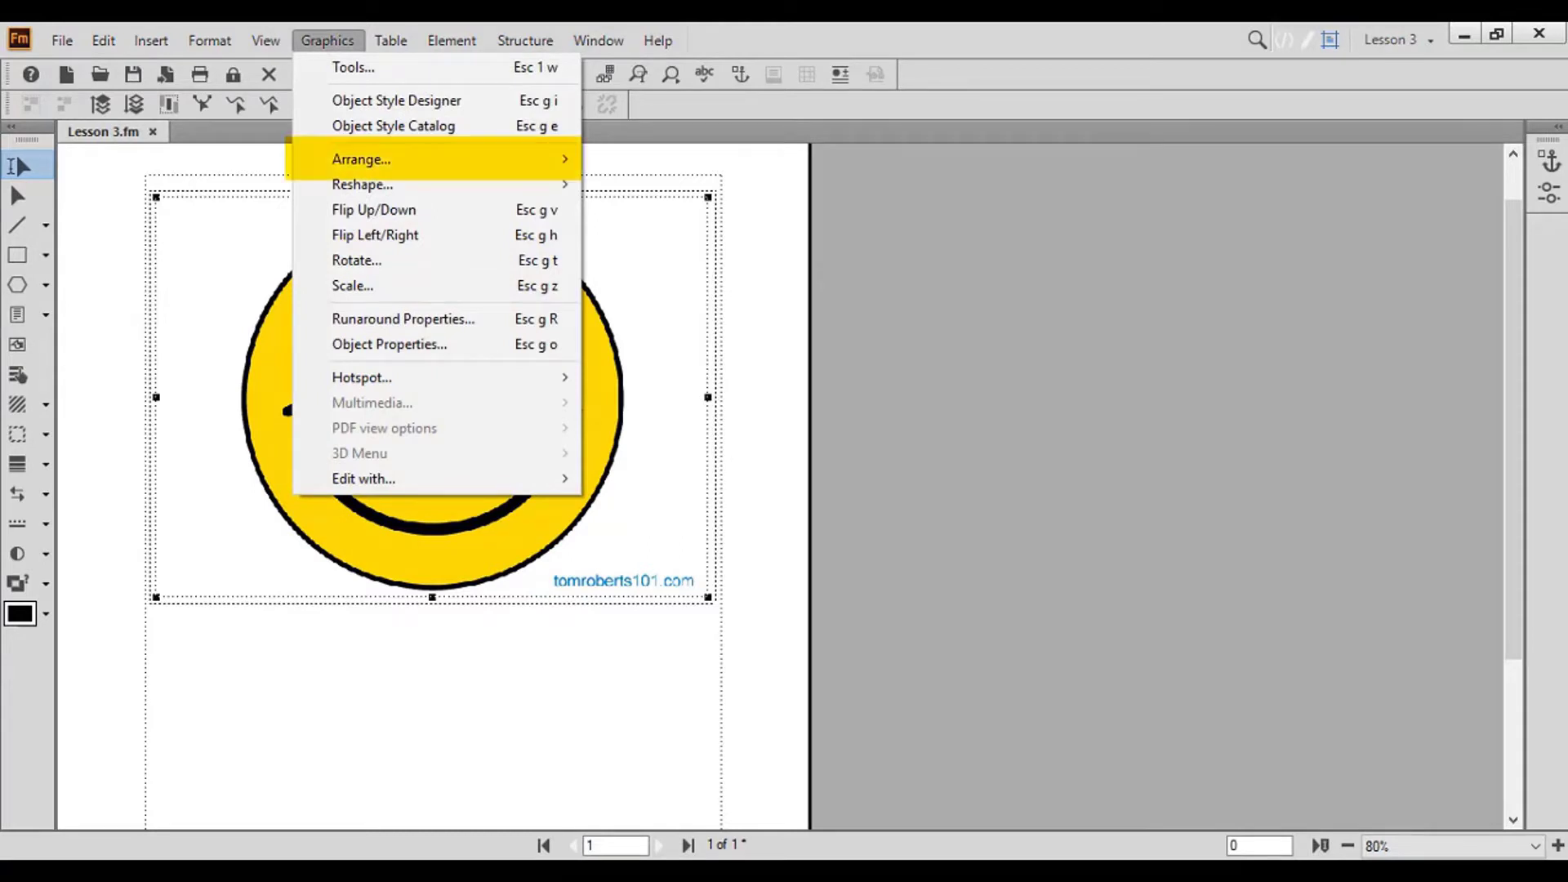
{"action": "key", "text": "Down"}
{"action": "key", "text": "Down"}
{"action": "key", "text": "Down"}
{"action": "key", "text": "Down"}
{"action": "key", "text": "Right"}
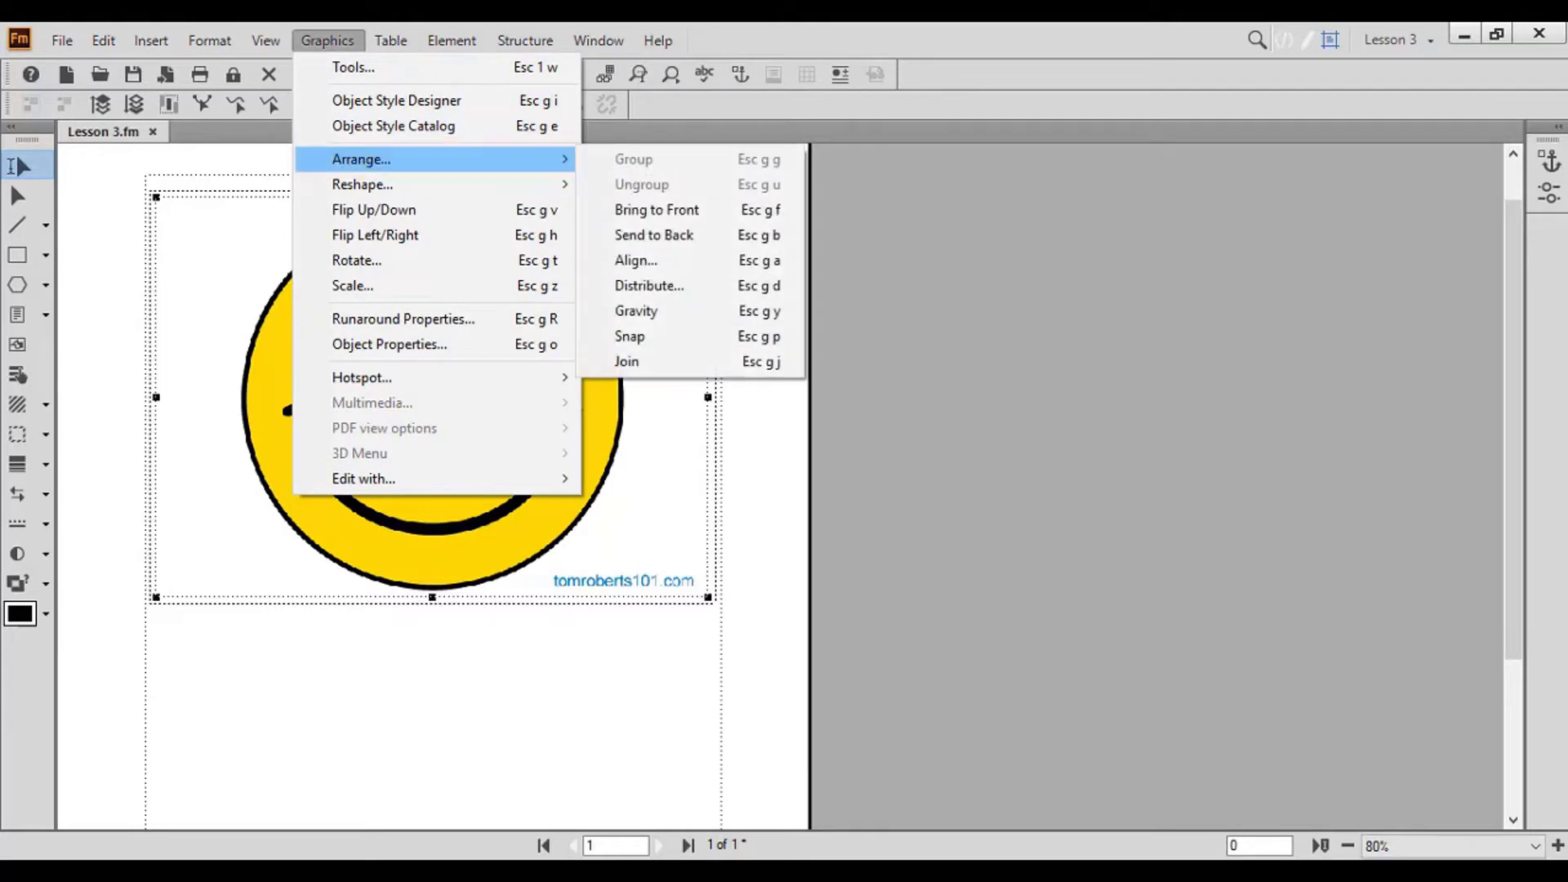
{"action": "key", "text": "Down"}
{"action": "key", "text": "Down"}
{"action": "key", "text": "Down"}
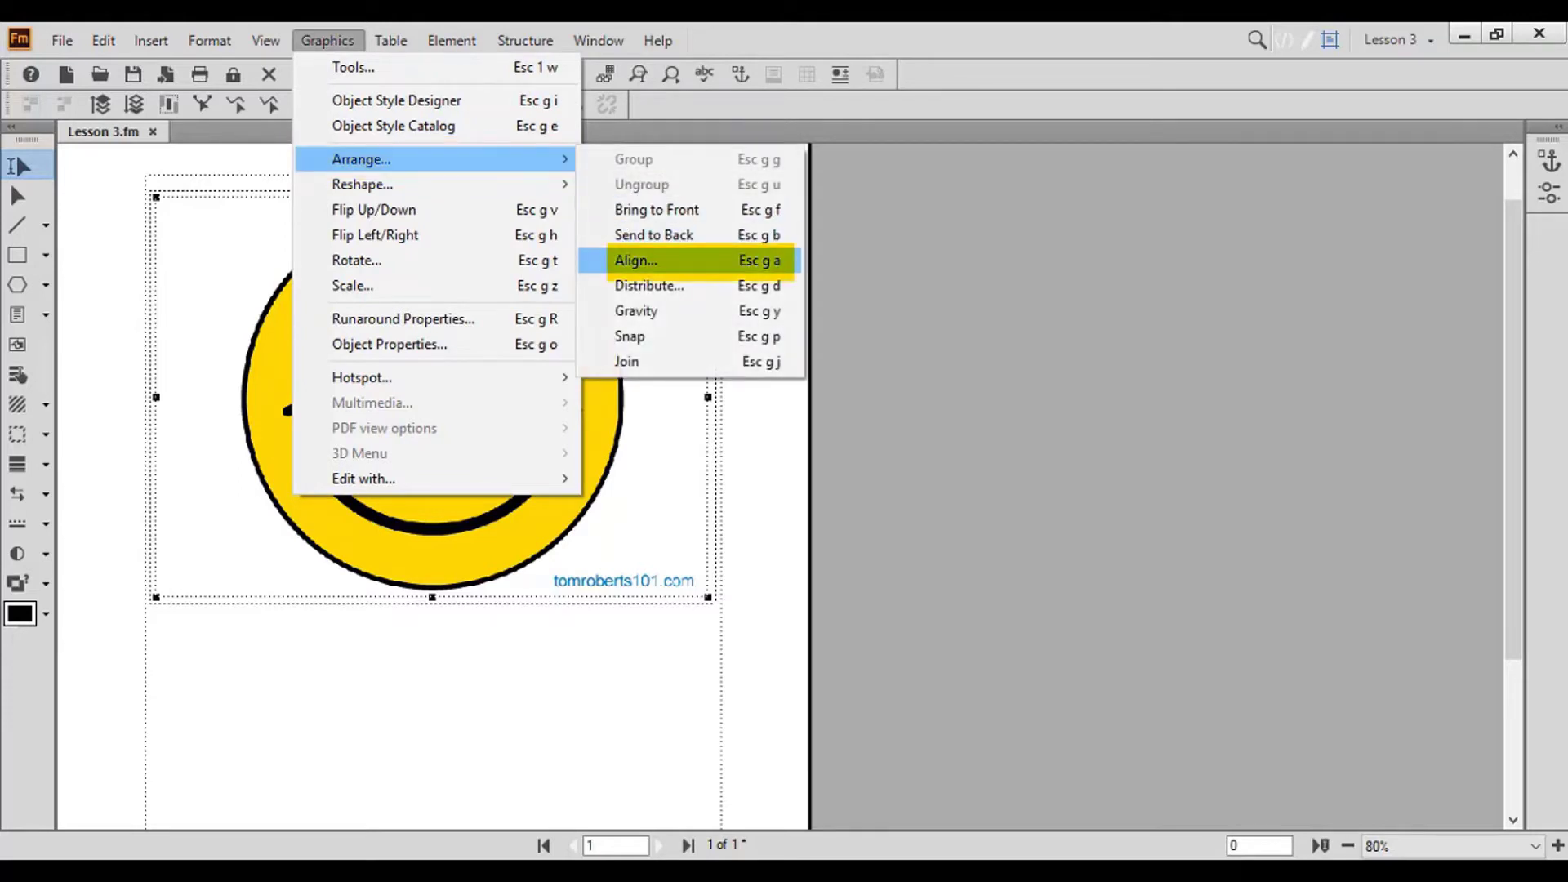
{"action": "key", "text": "Return"}
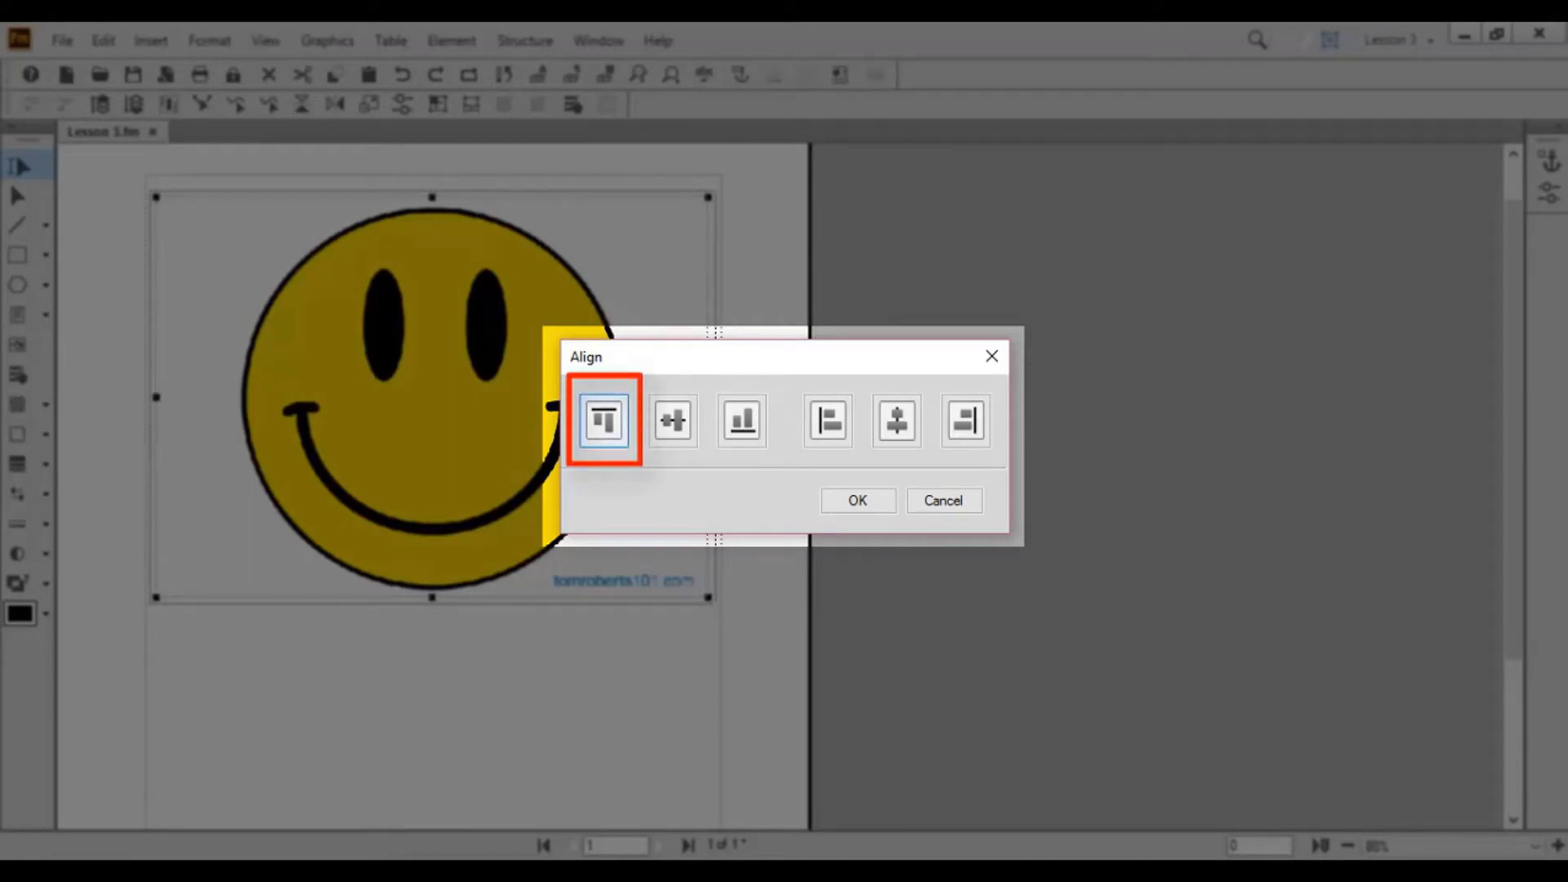
{"action": "left_click", "coordinate": [603, 421]}
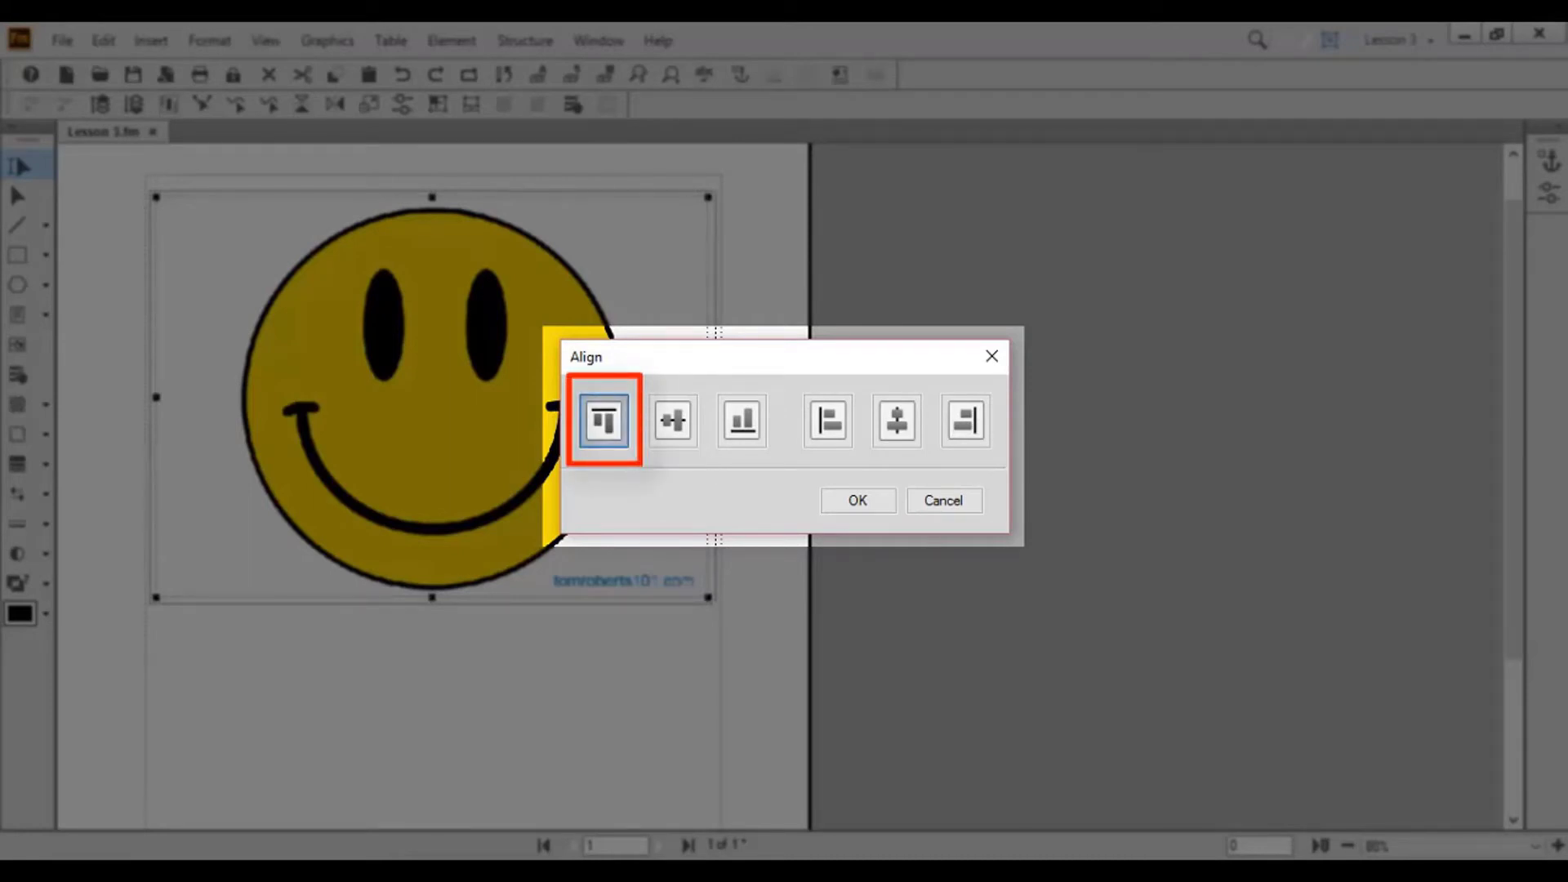
{"action": "key", "text": "Return"}
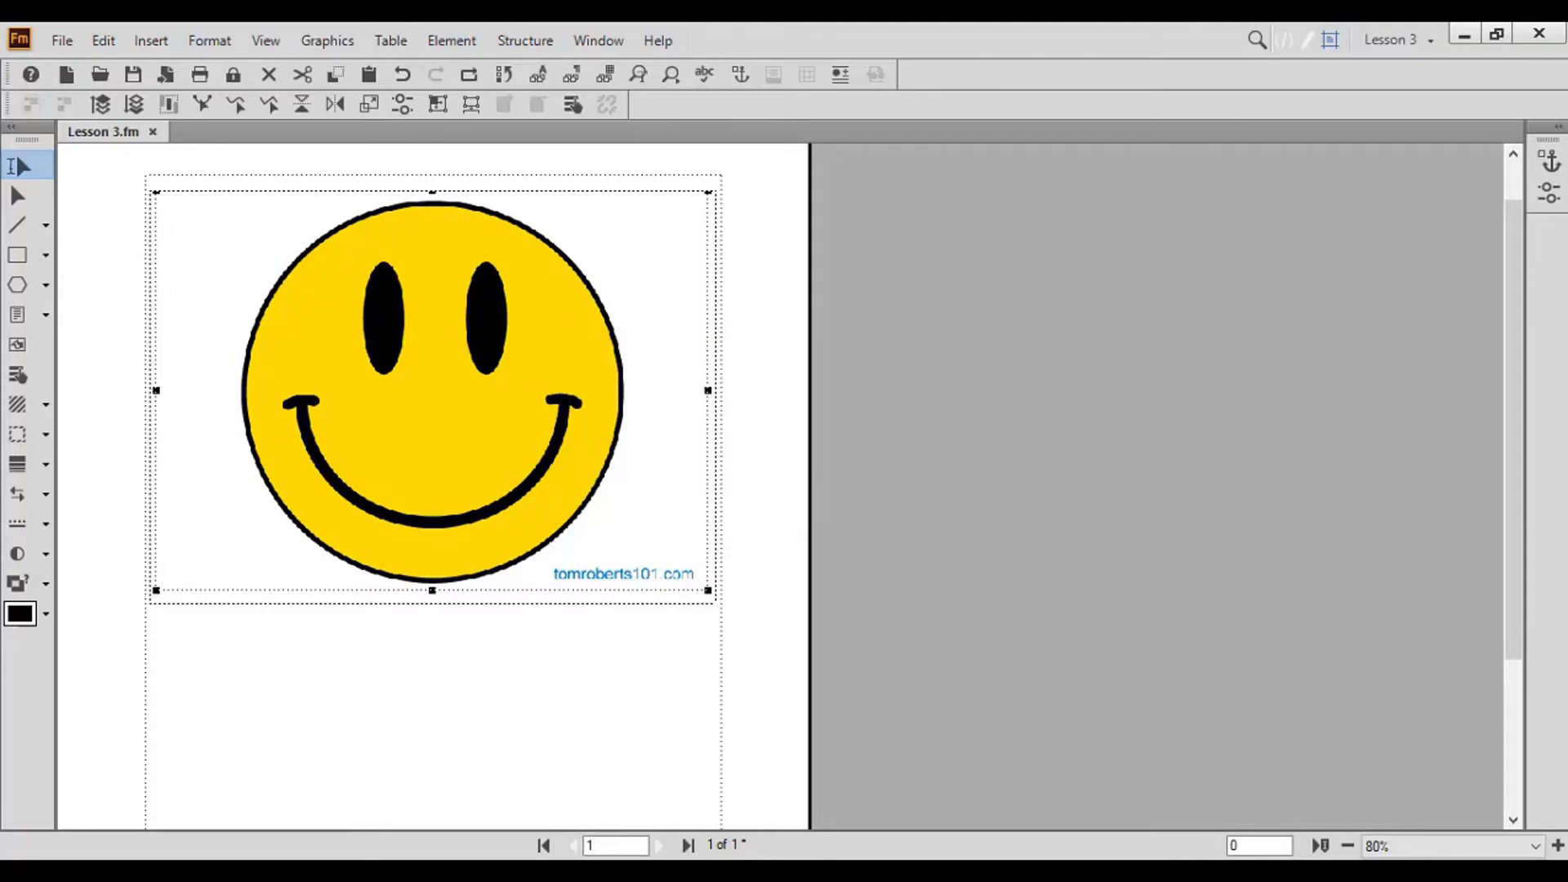
Flip the smiley image up/down and left/right.
{"action": "left_click", "coordinate": [328, 40]}
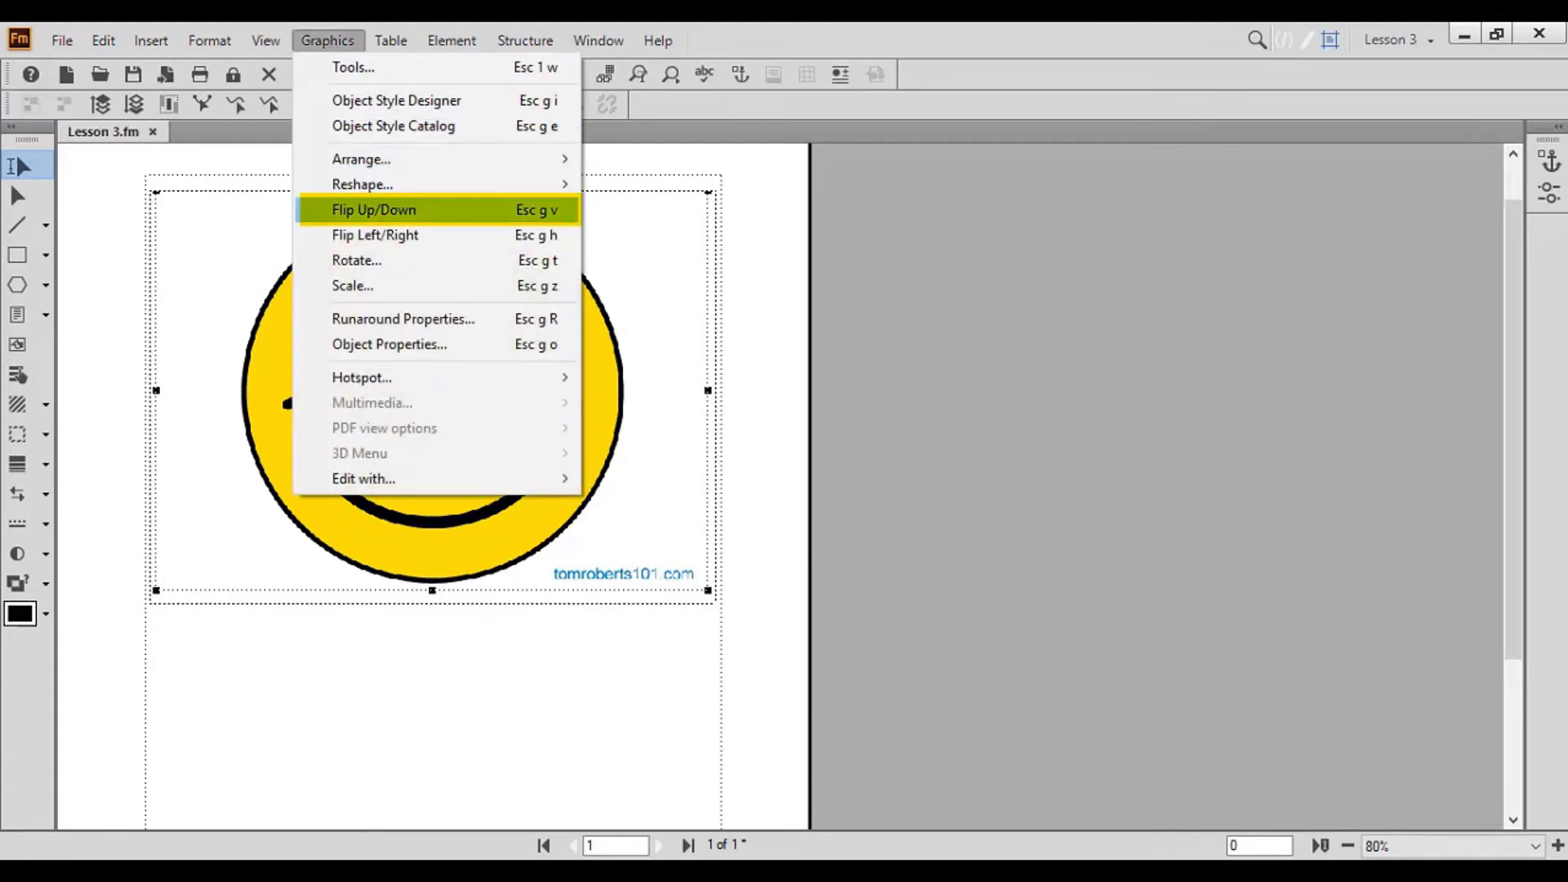
{"action": "left_click", "coordinate": [374, 210]}
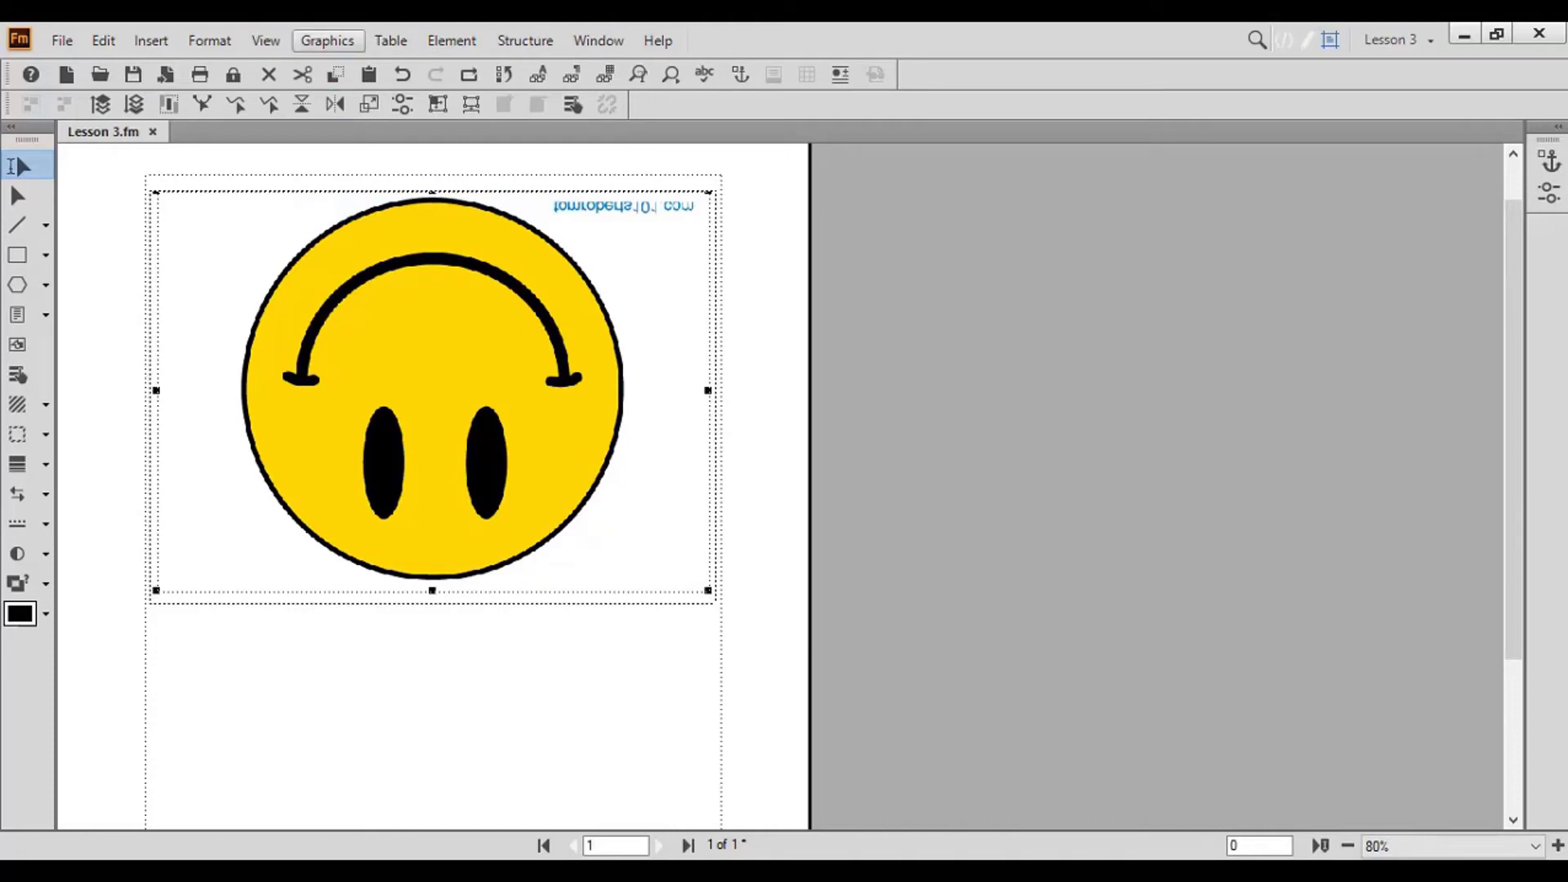
{"action": "left_click", "coordinate": [327, 40]}
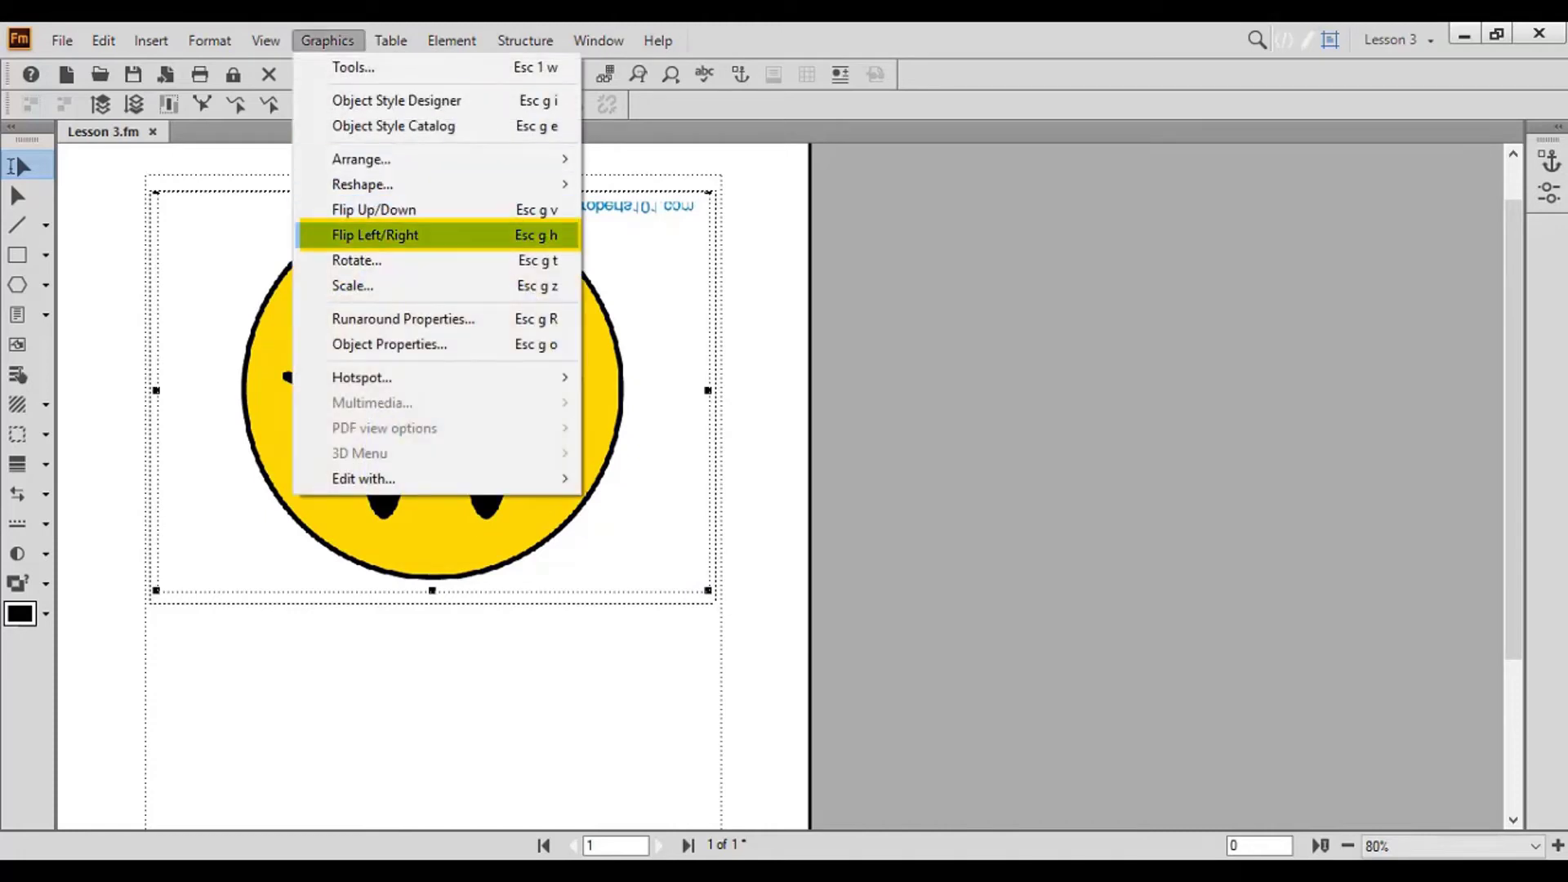
{"action": "left_click", "coordinate": [375, 235]}
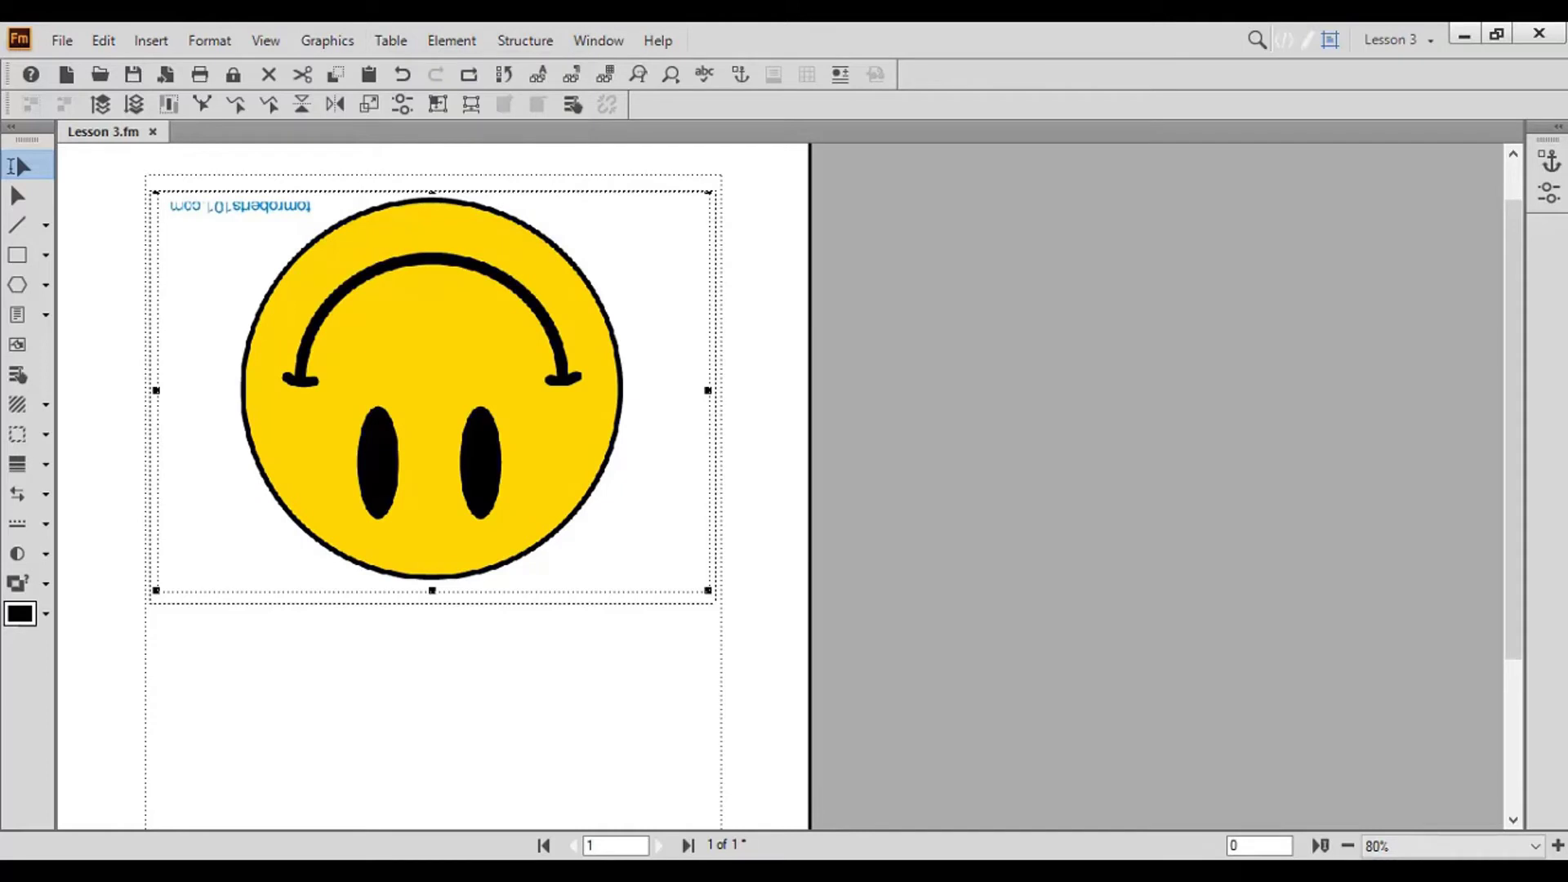
Rotate the smiley image by 90 degrees counterclockwise.
{"action": "left_click", "coordinate": [328, 40]}
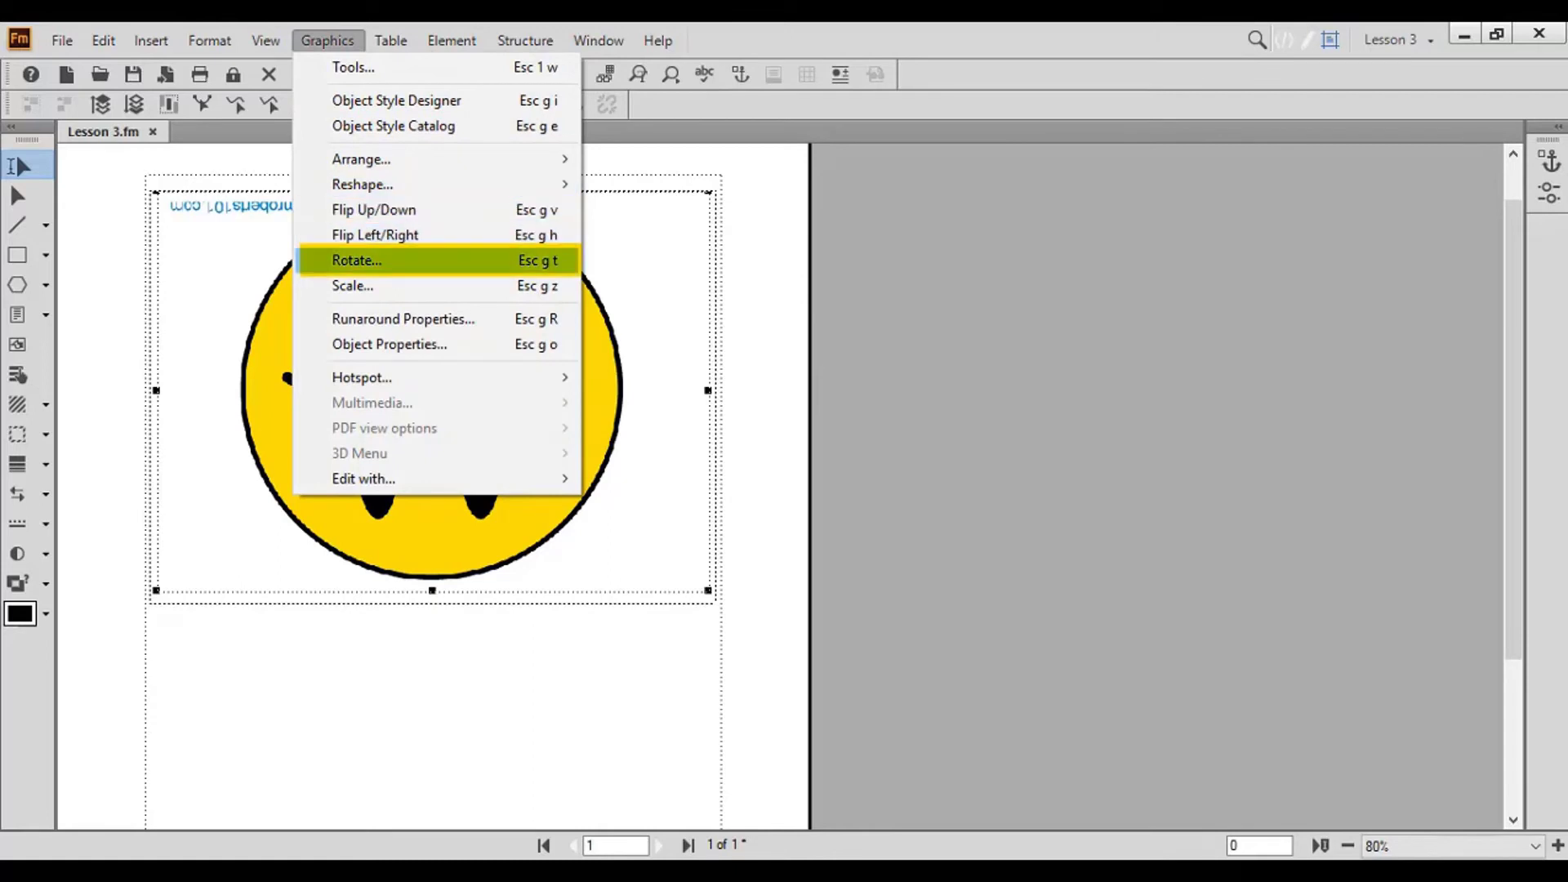
{"action": "left_click", "coordinate": [357, 260]}
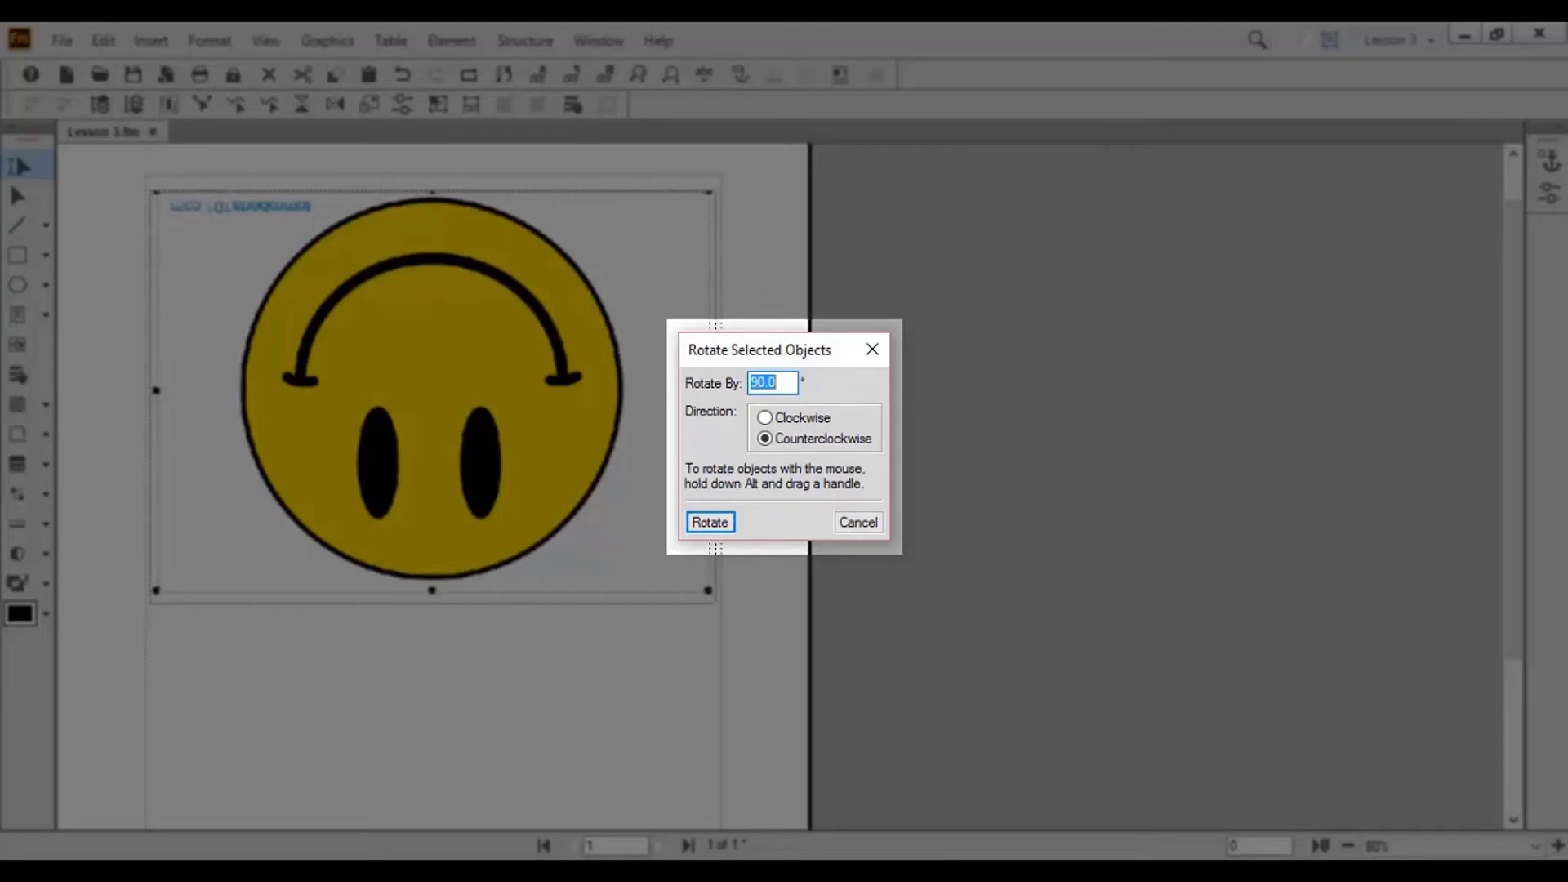
{"action": "key", "text": "Return"}
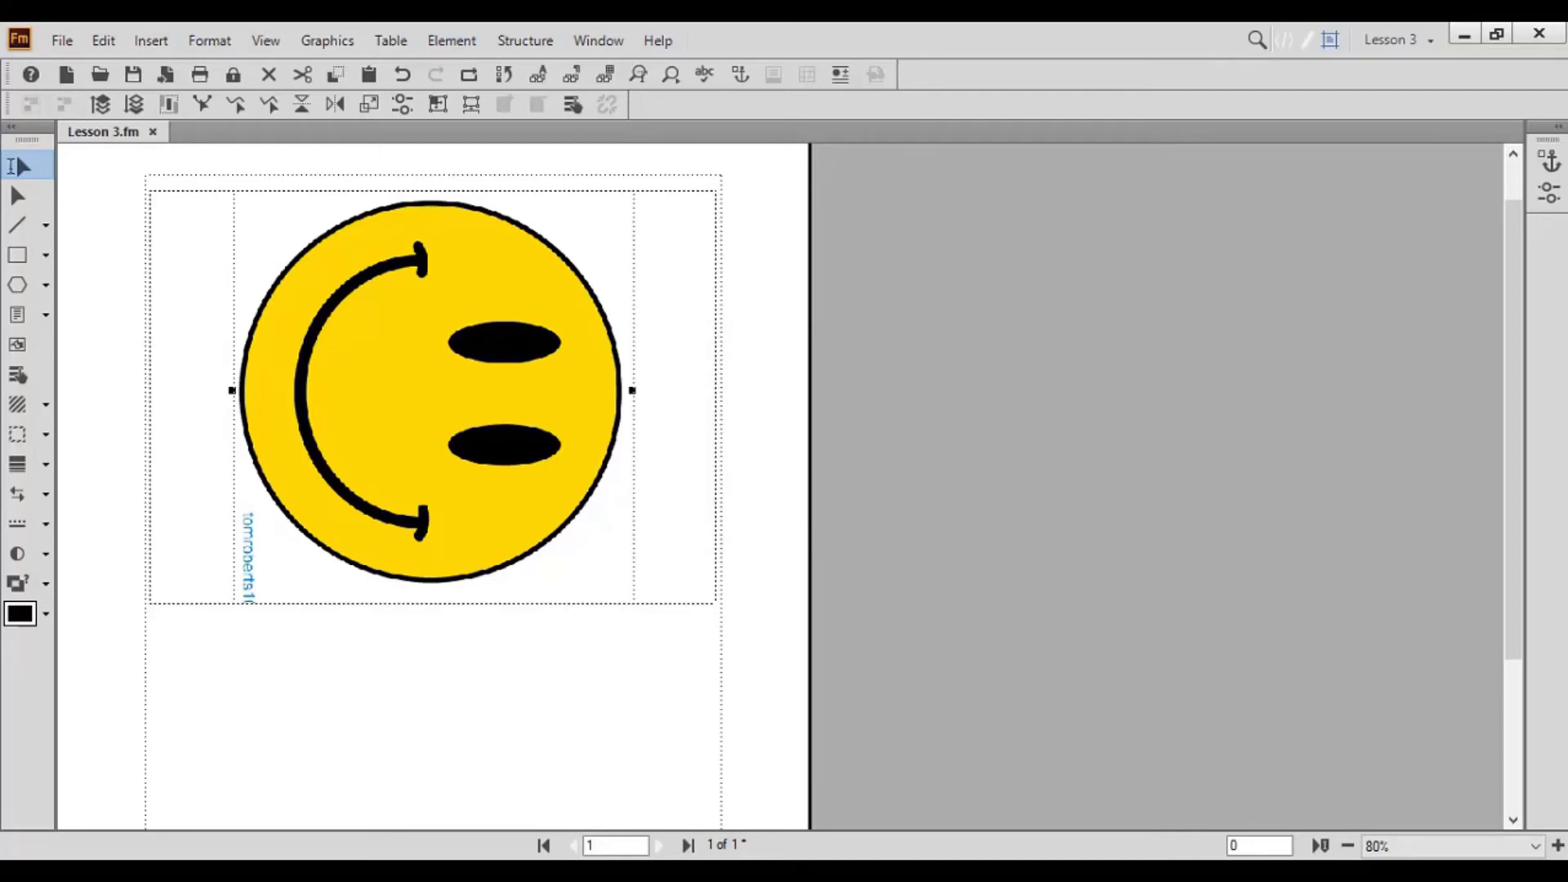
Scale the smiley image by a factor of 50%.
{"action": "left_click", "coordinate": [328, 40]}
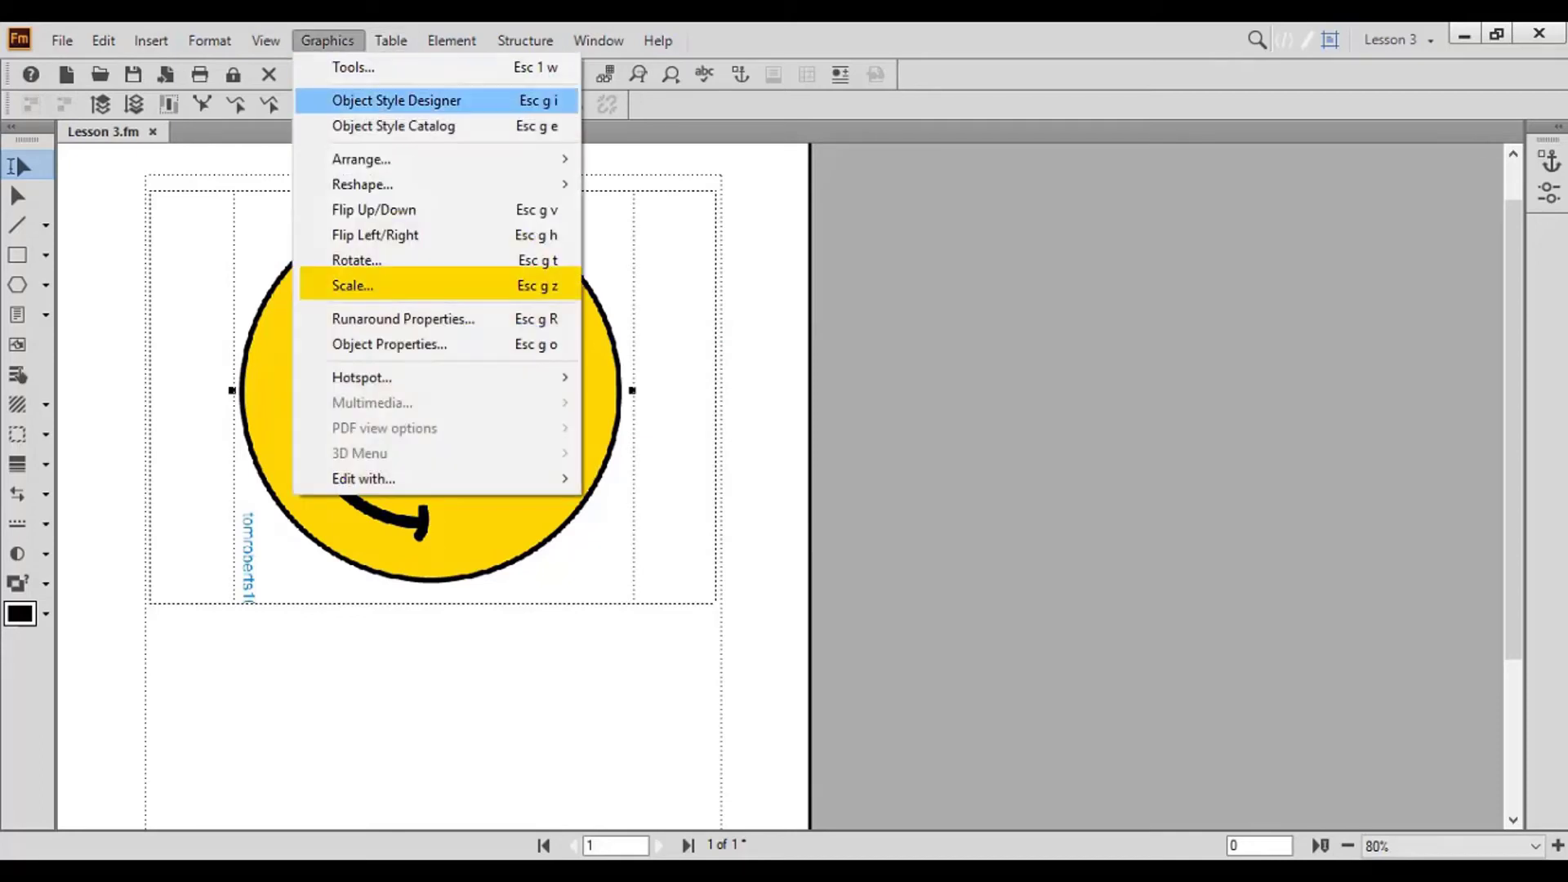
{"action": "left_click", "coordinate": [353, 285]}
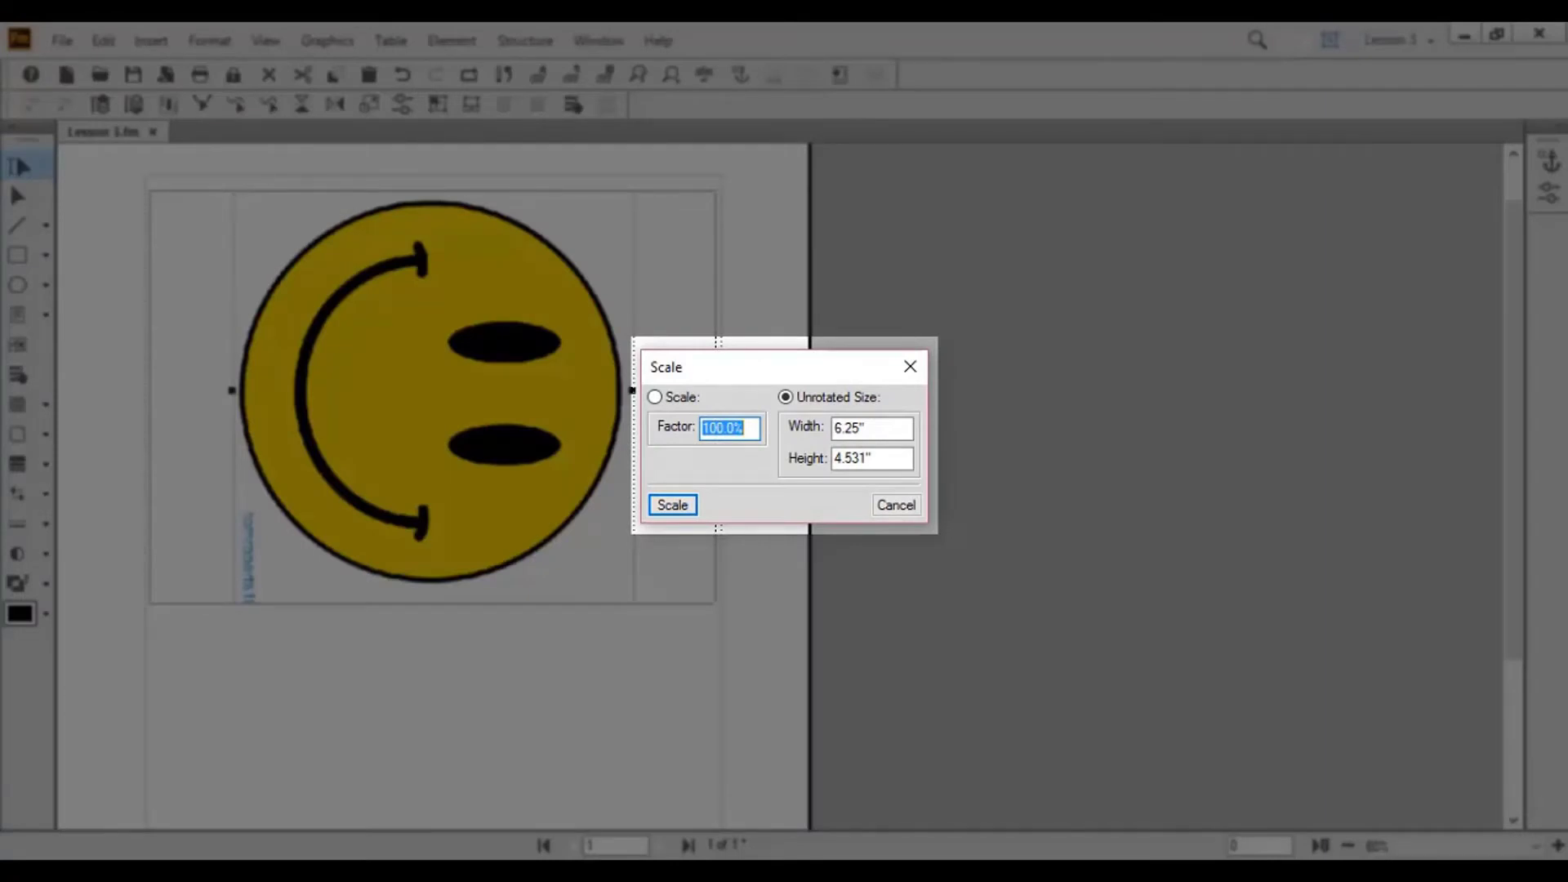
{"action": "left_click", "coordinate": [743, 428]}
{"action": "left_click_drag", "start_coordinate": [735, 428], "coordinate": [701, 428]}
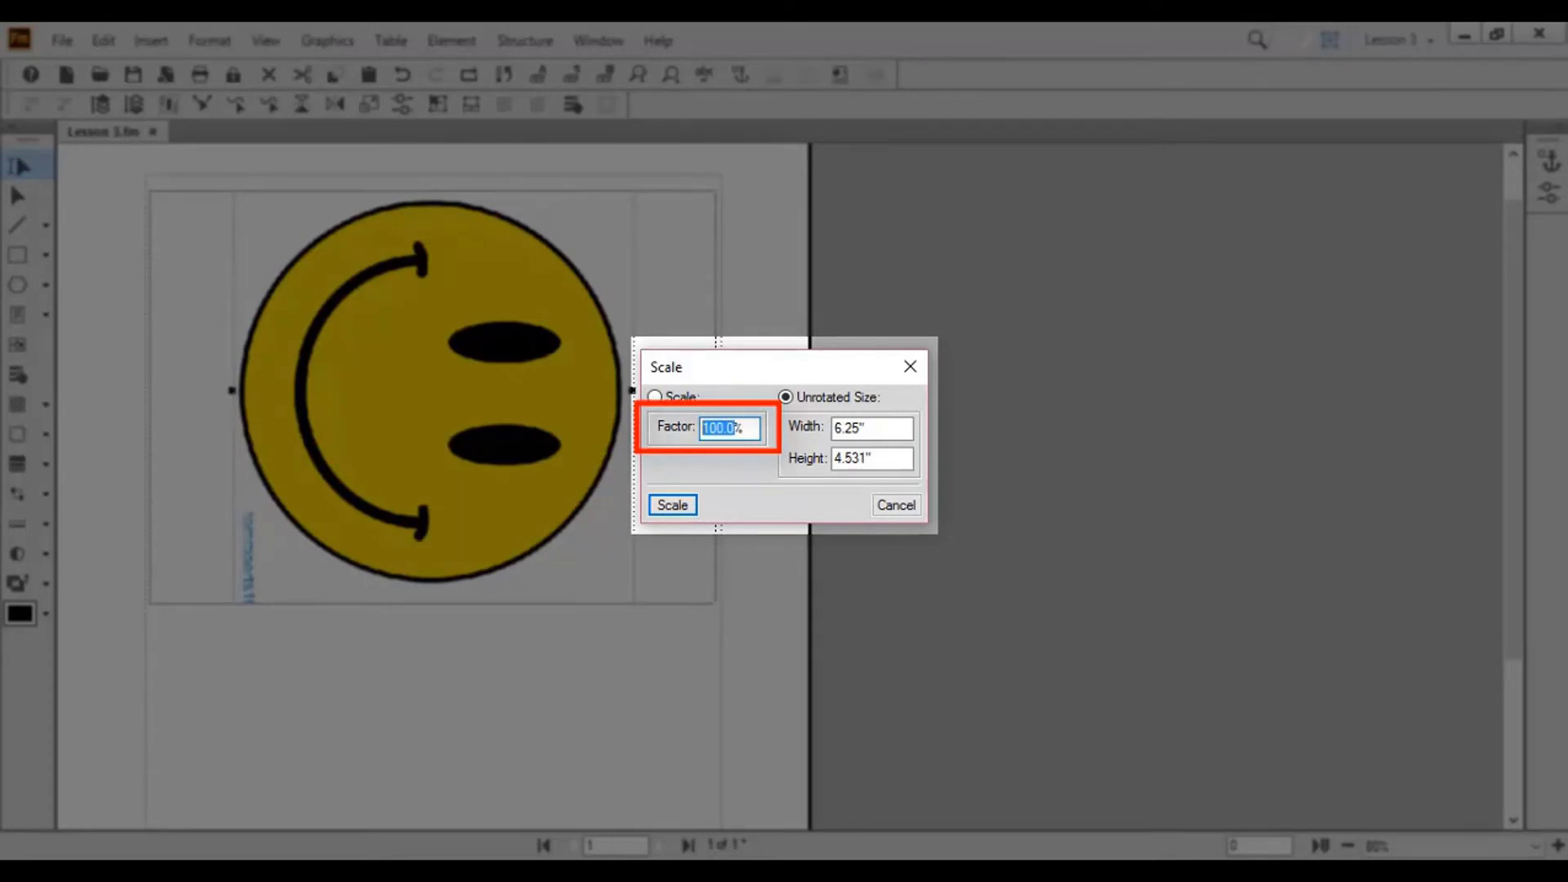
{"action": "type", "text": "50"}
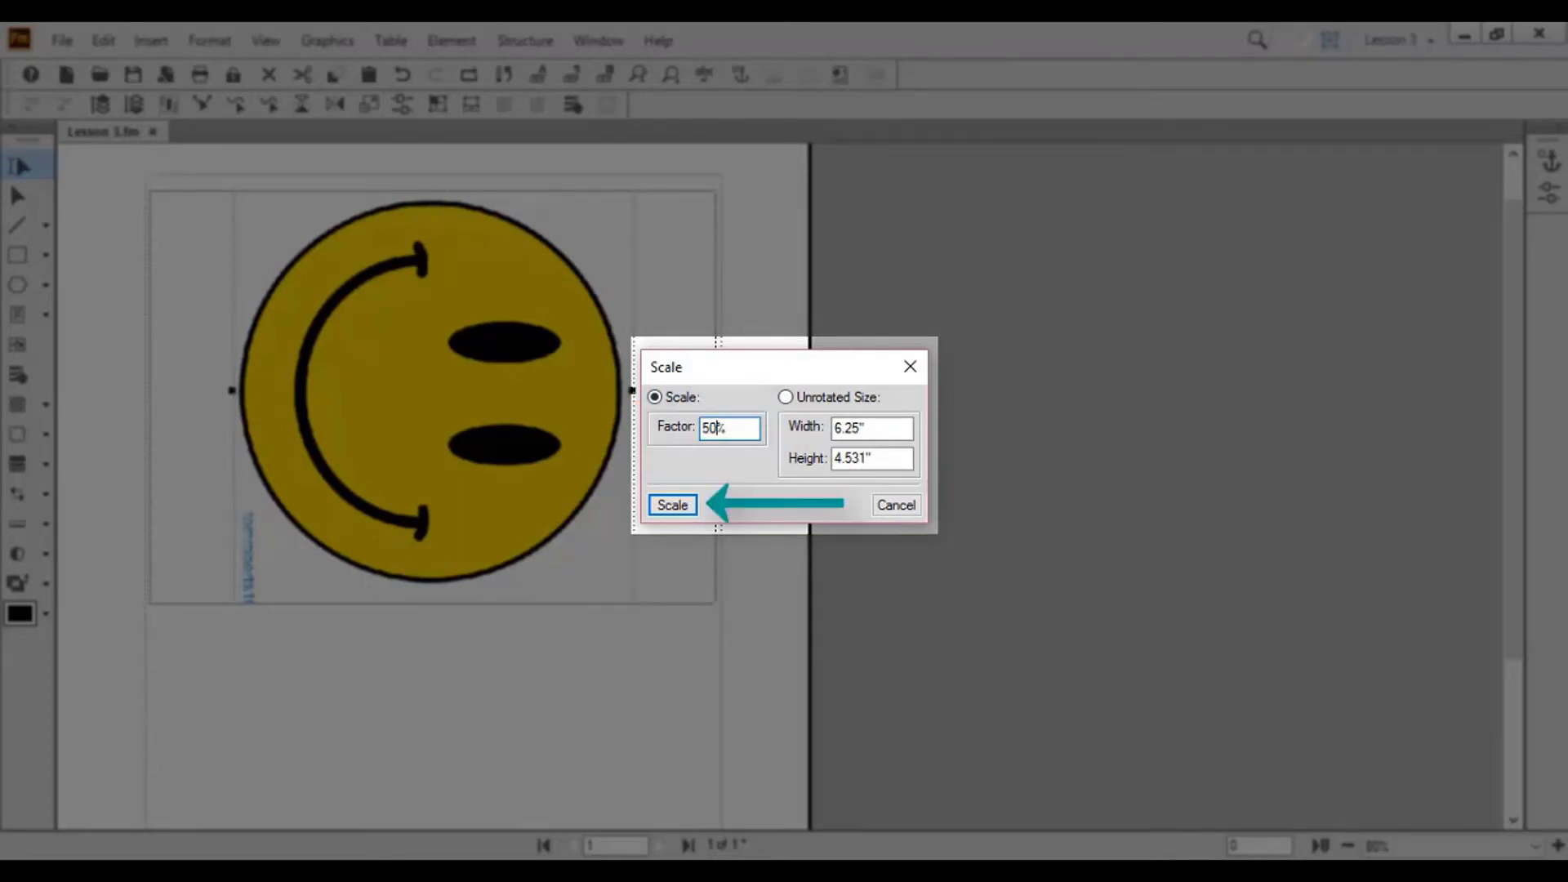
{"action": "left_click", "coordinate": [672, 504]}
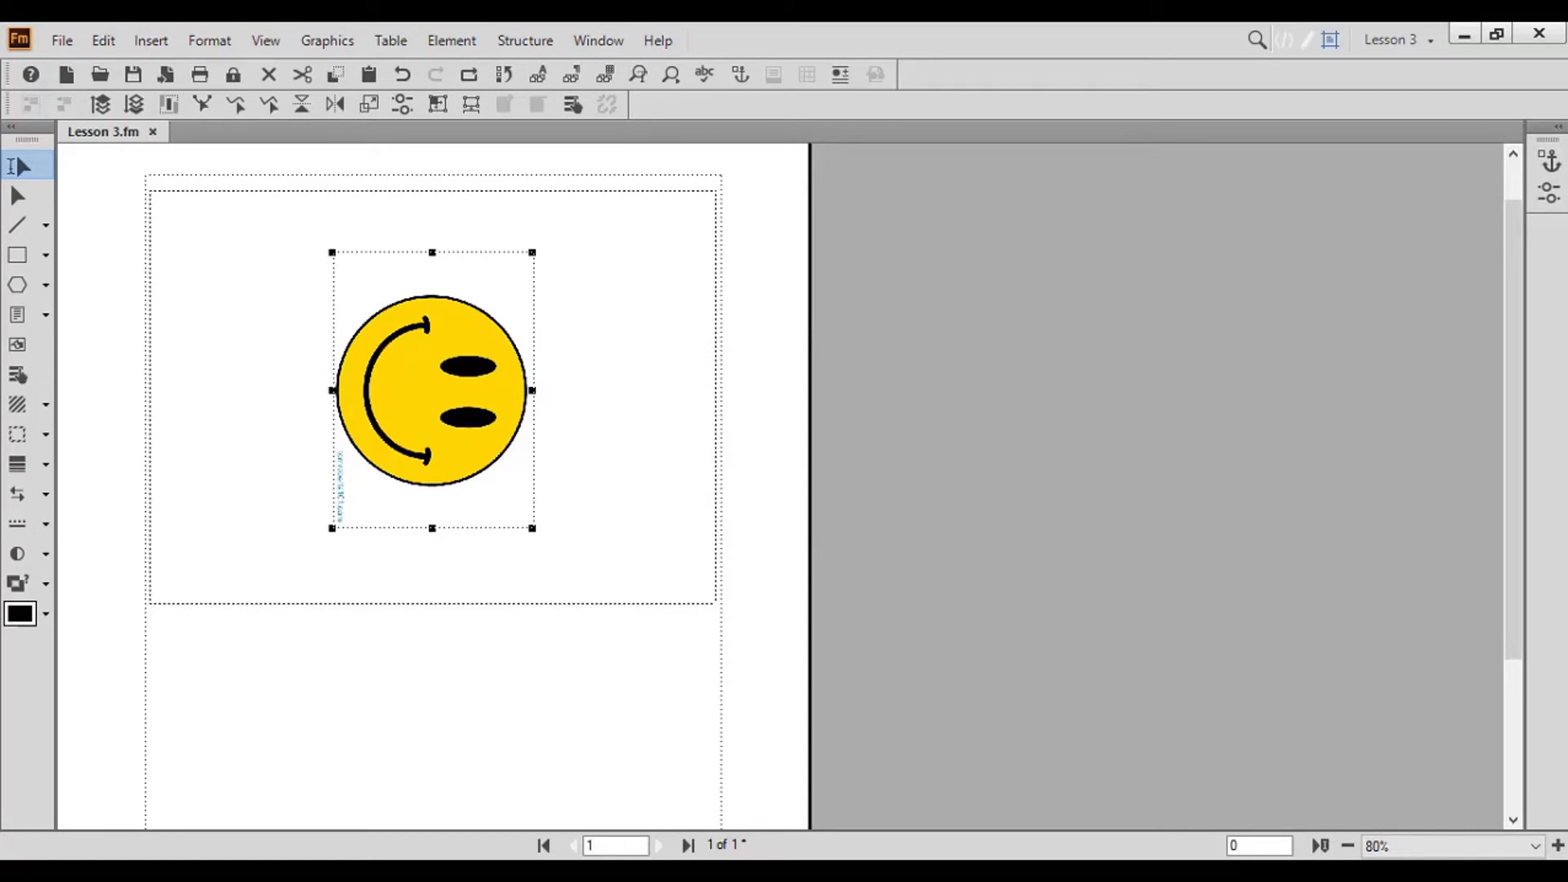
Set the smiley image's unrotated size to 5" wide and 5" high, and open its object properties.
{"action": "left_click", "coordinate": [327, 40]}
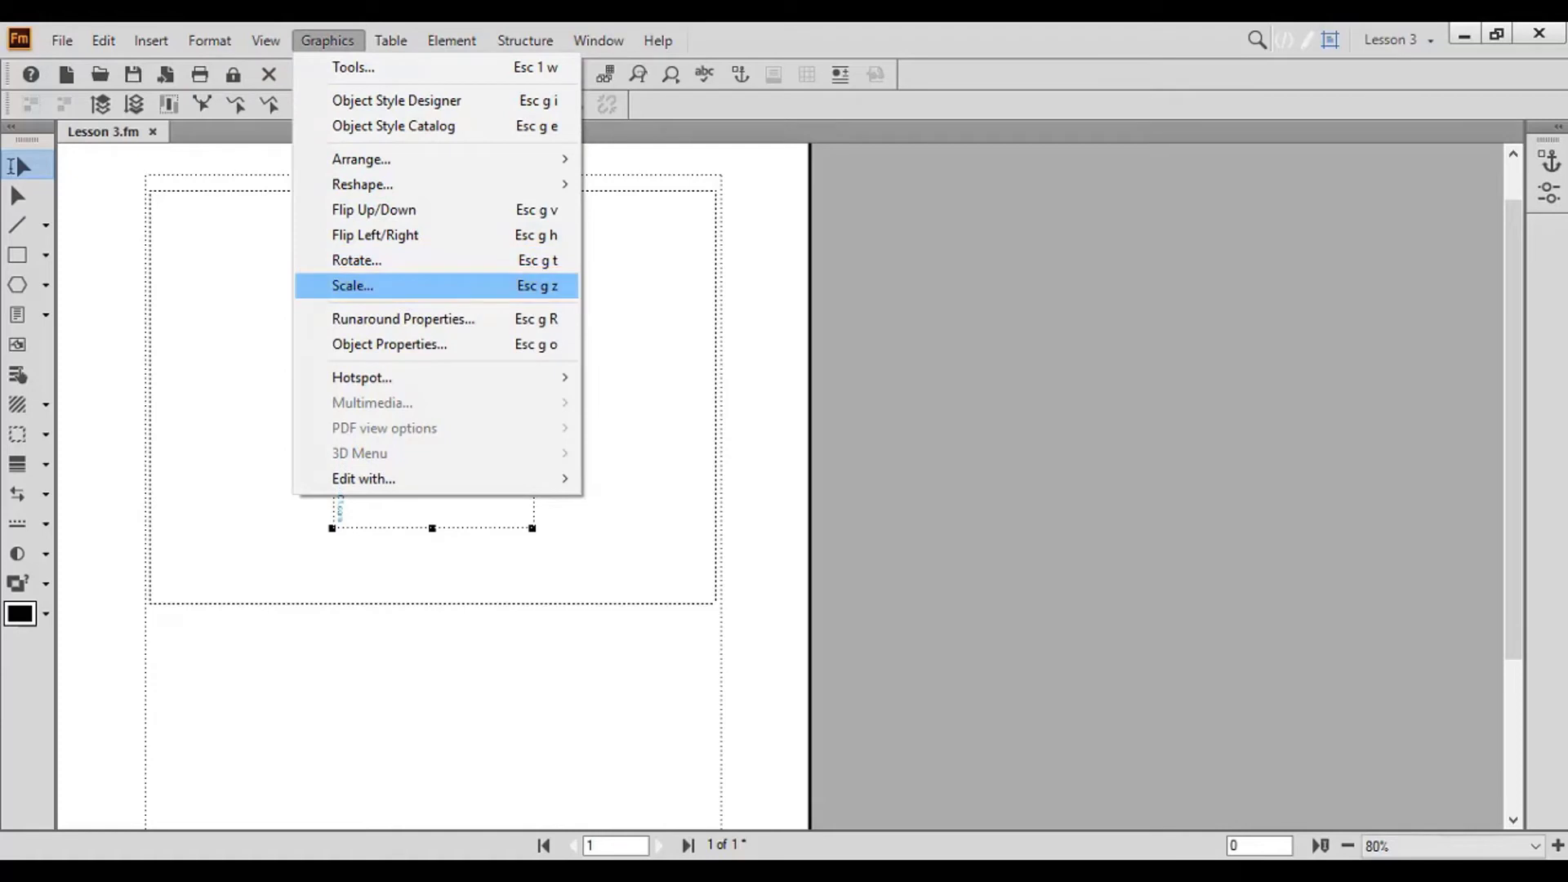
{"action": "left_click", "coordinate": [353, 285]}
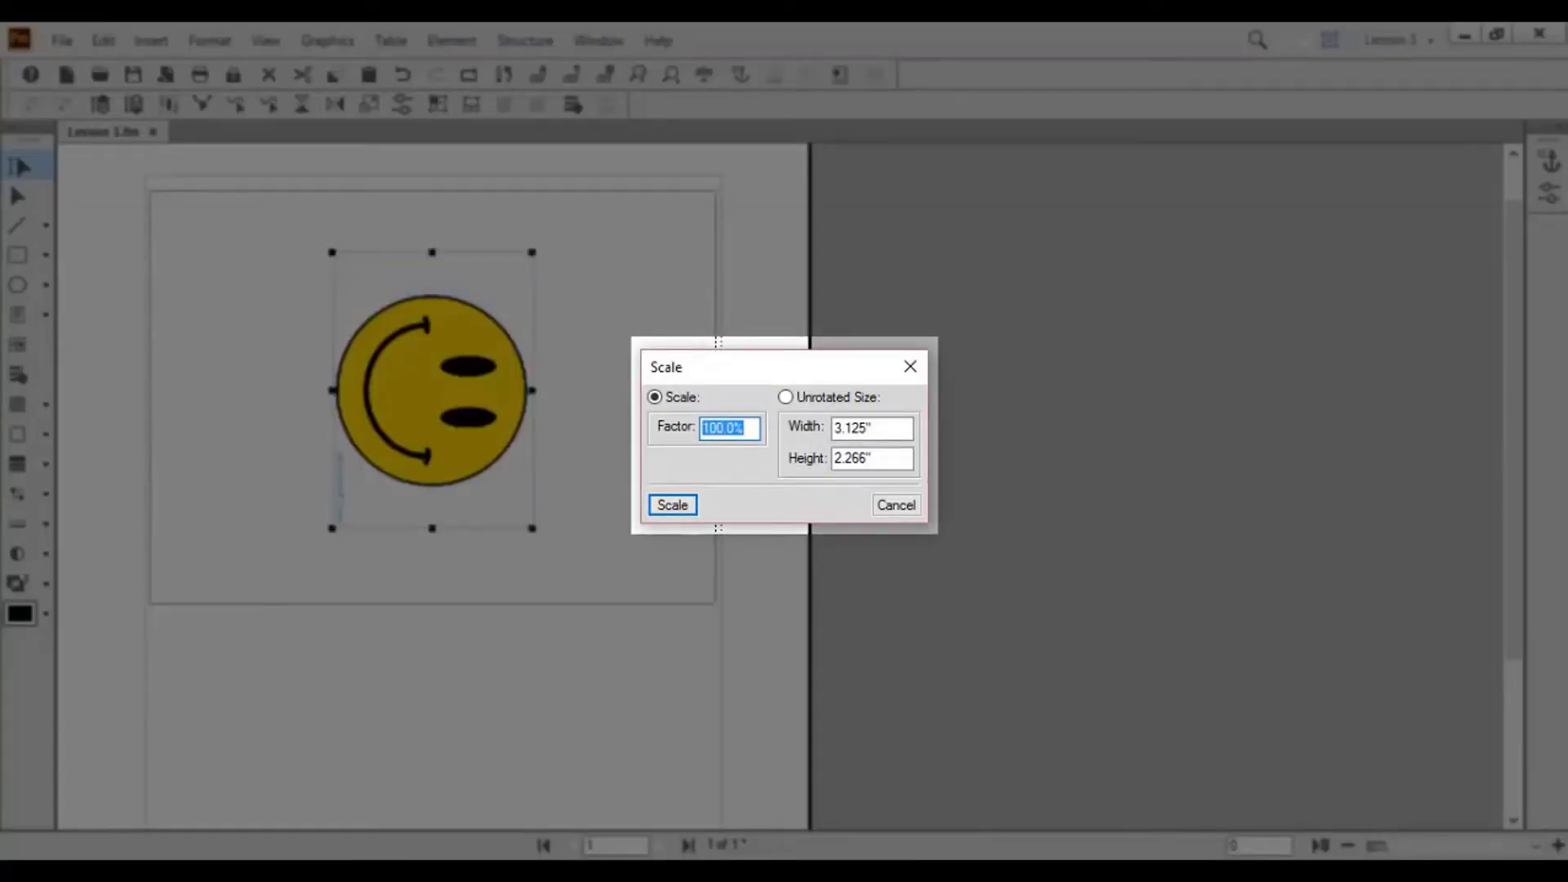
{"action": "left_click", "coordinate": [872, 428]}
{"action": "key", "text": "shift+Home"}
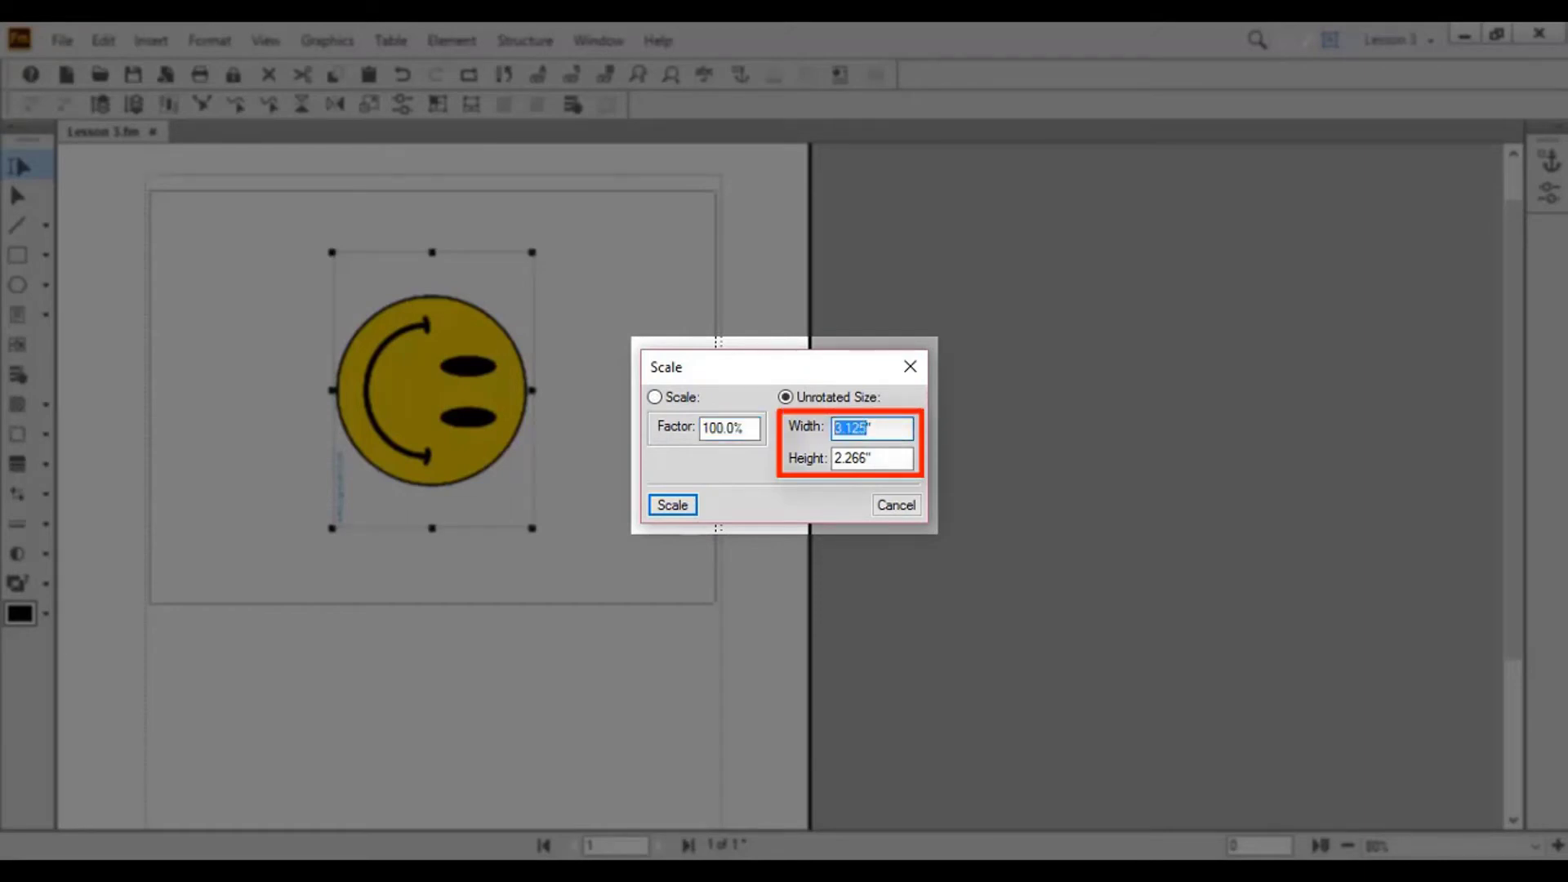
{"action": "type", "text": "5"}
{"action": "key", "text": "Tab"}
{"action": "left_click", "coordinate": [871, 458]}
{"action": "key", "text": "shift+Home"}
{"action": "type", "text": "5"}
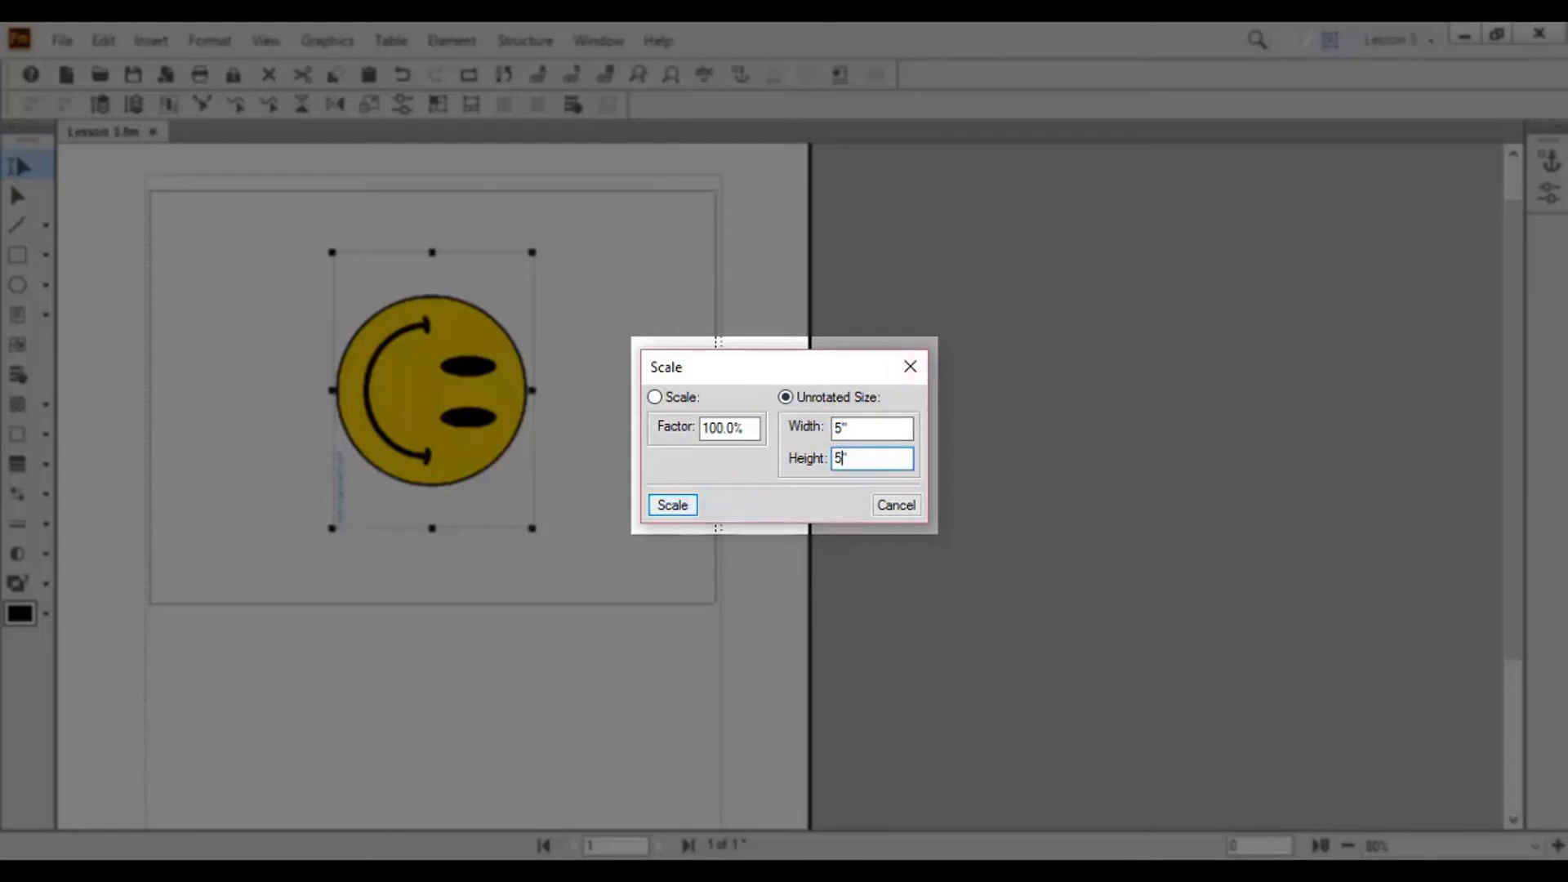
{"action": "key", "text": "Return"}
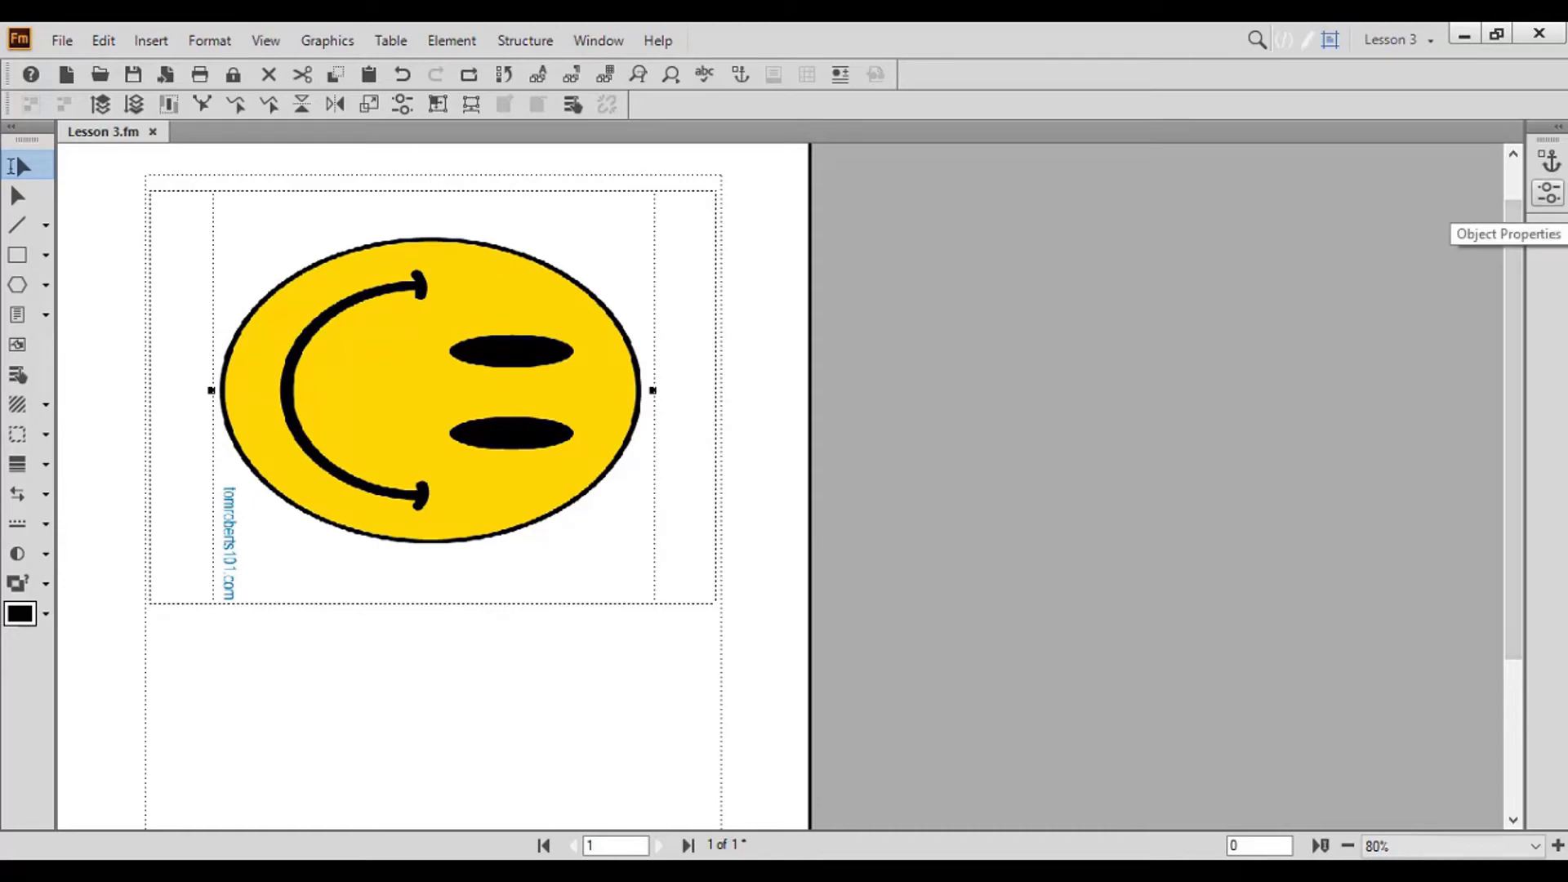
{"action": "left_click", "coordinate": [1548, 192]}
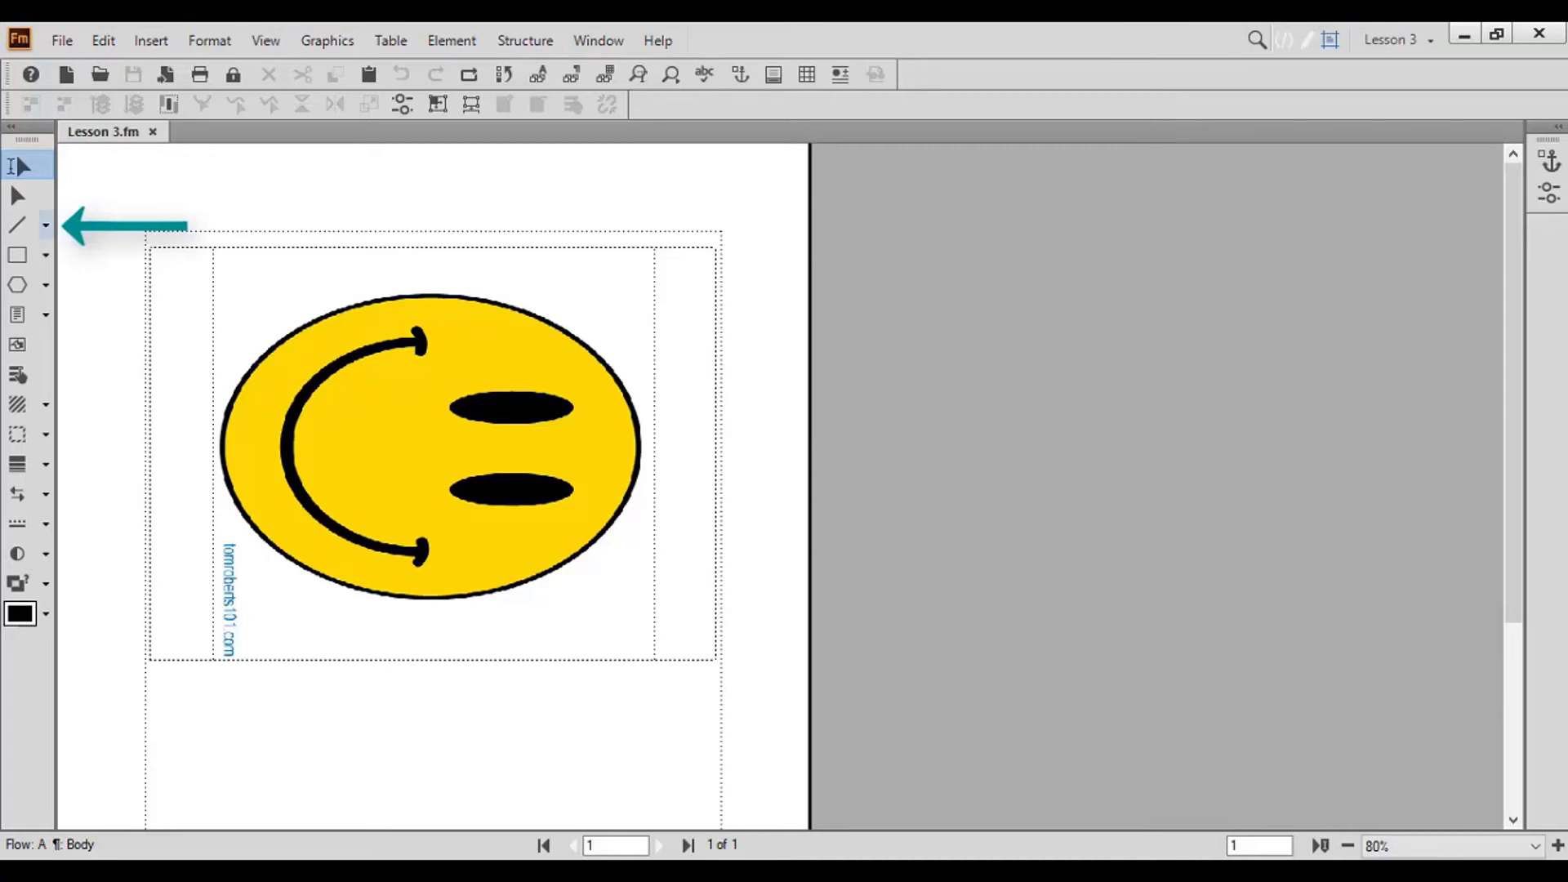
Draw a horizontal line below the smiley's anchored frame and set its line width to 9.
{"action": "left_click", "coordinate": [46, 226]}
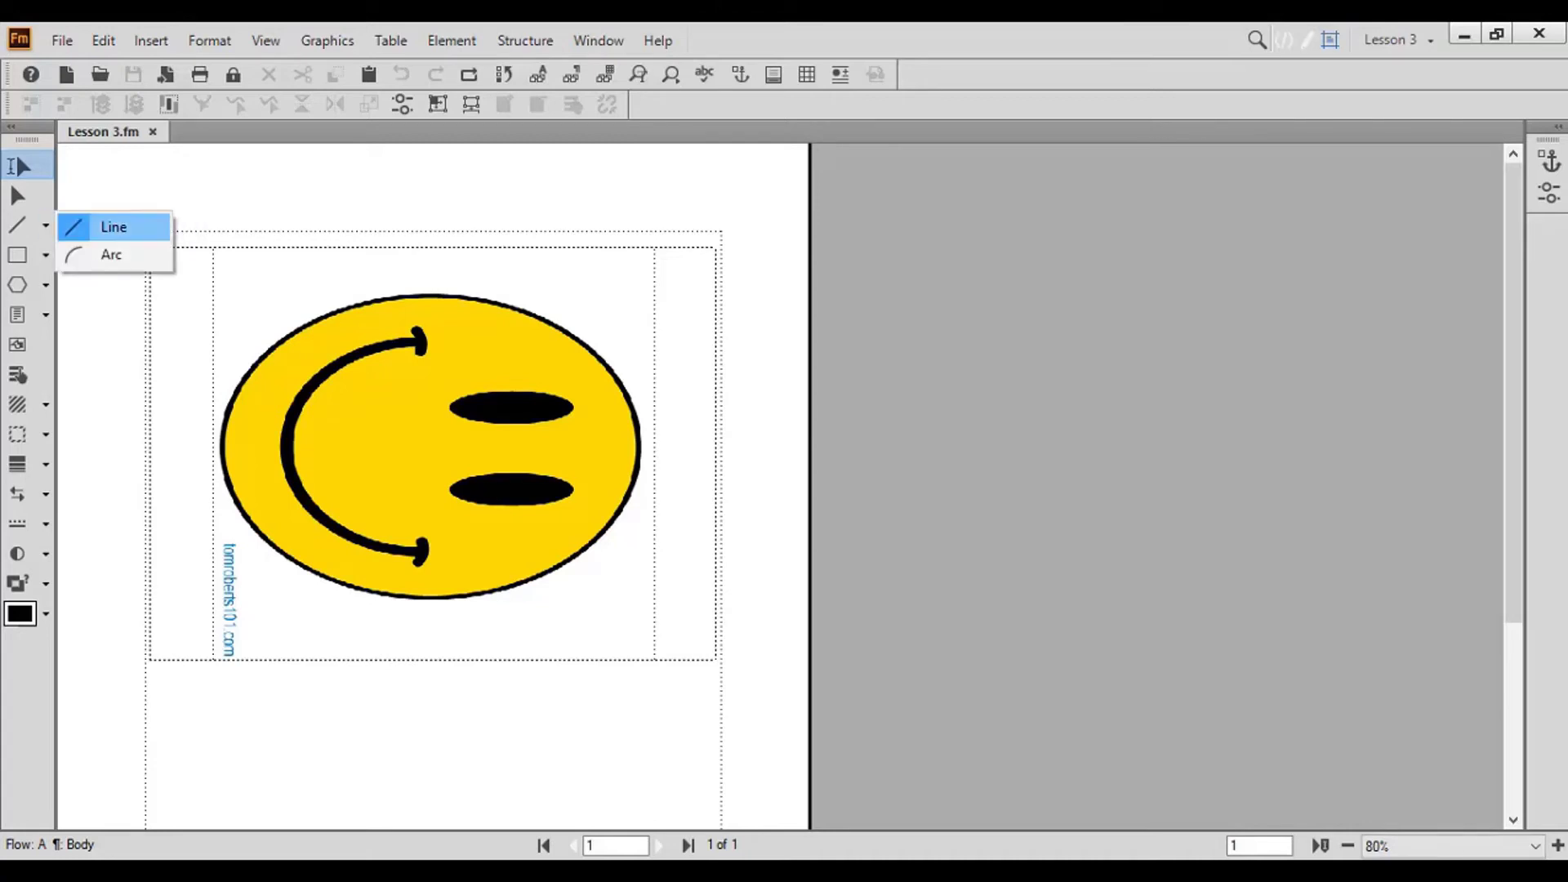
{"action": "left_click", "coordinate": [113, 227]}
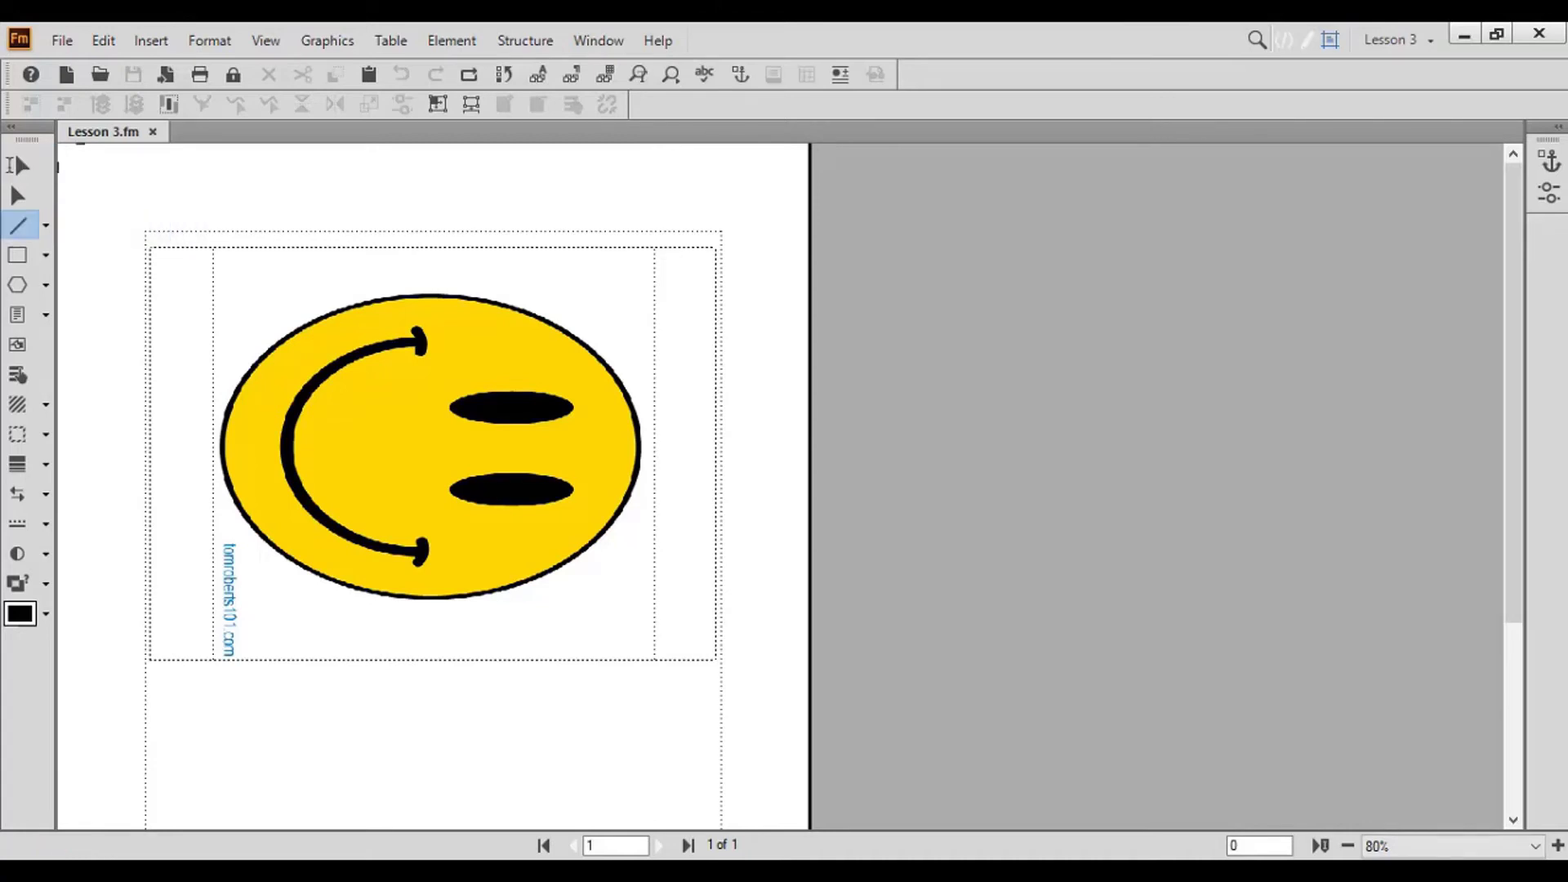
{"action": "left_click_drag", "start_coordinate": [220, 752], "coordinate": [489, 751]}
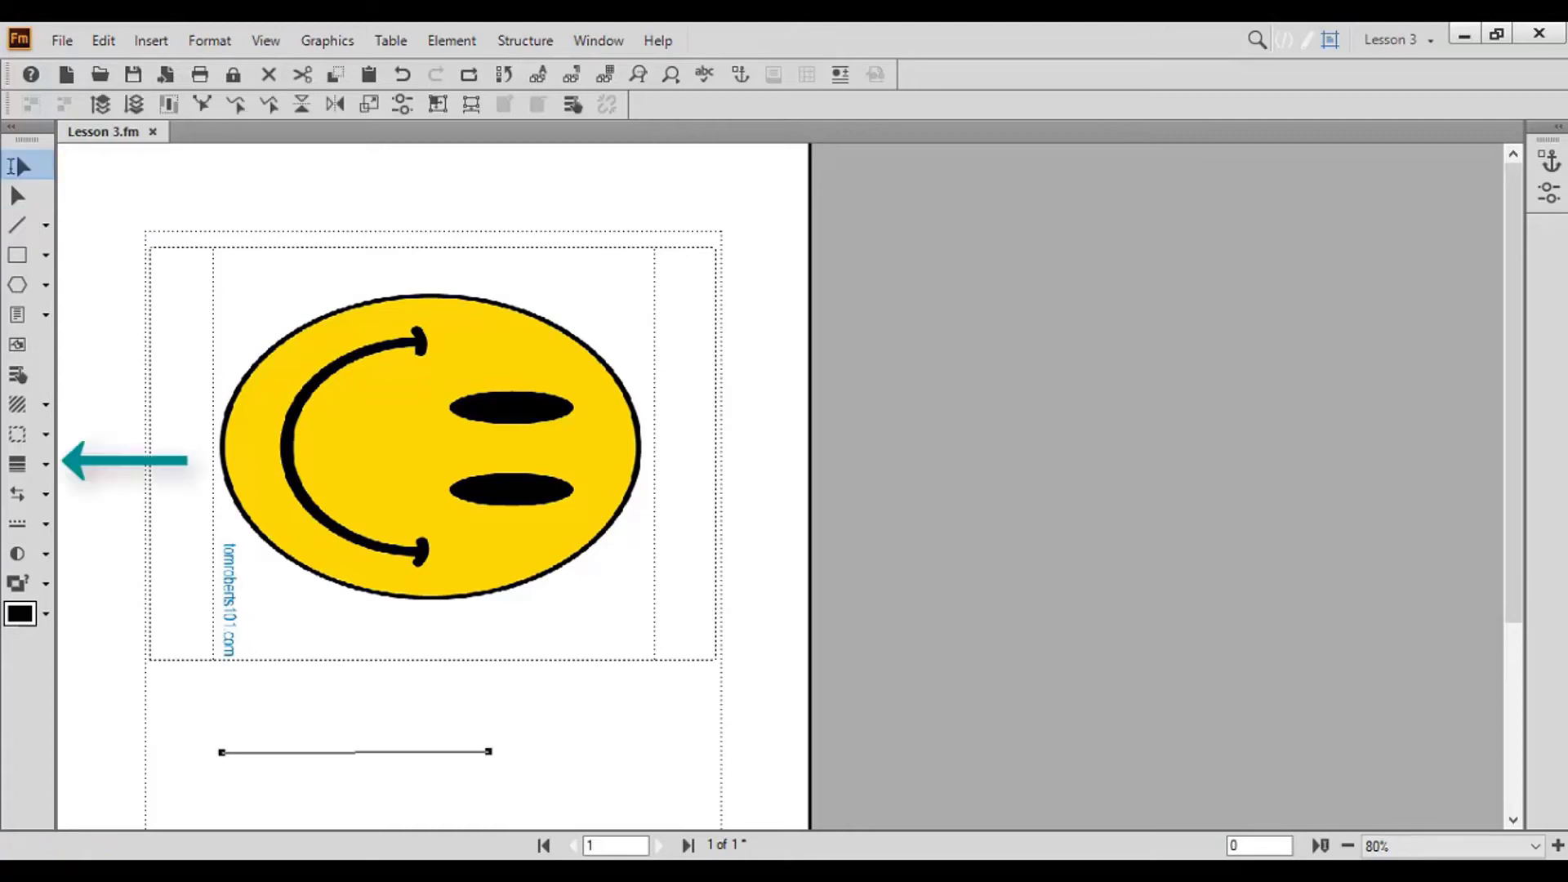
{"action": "left_click", "coordinate": [46, 464]}
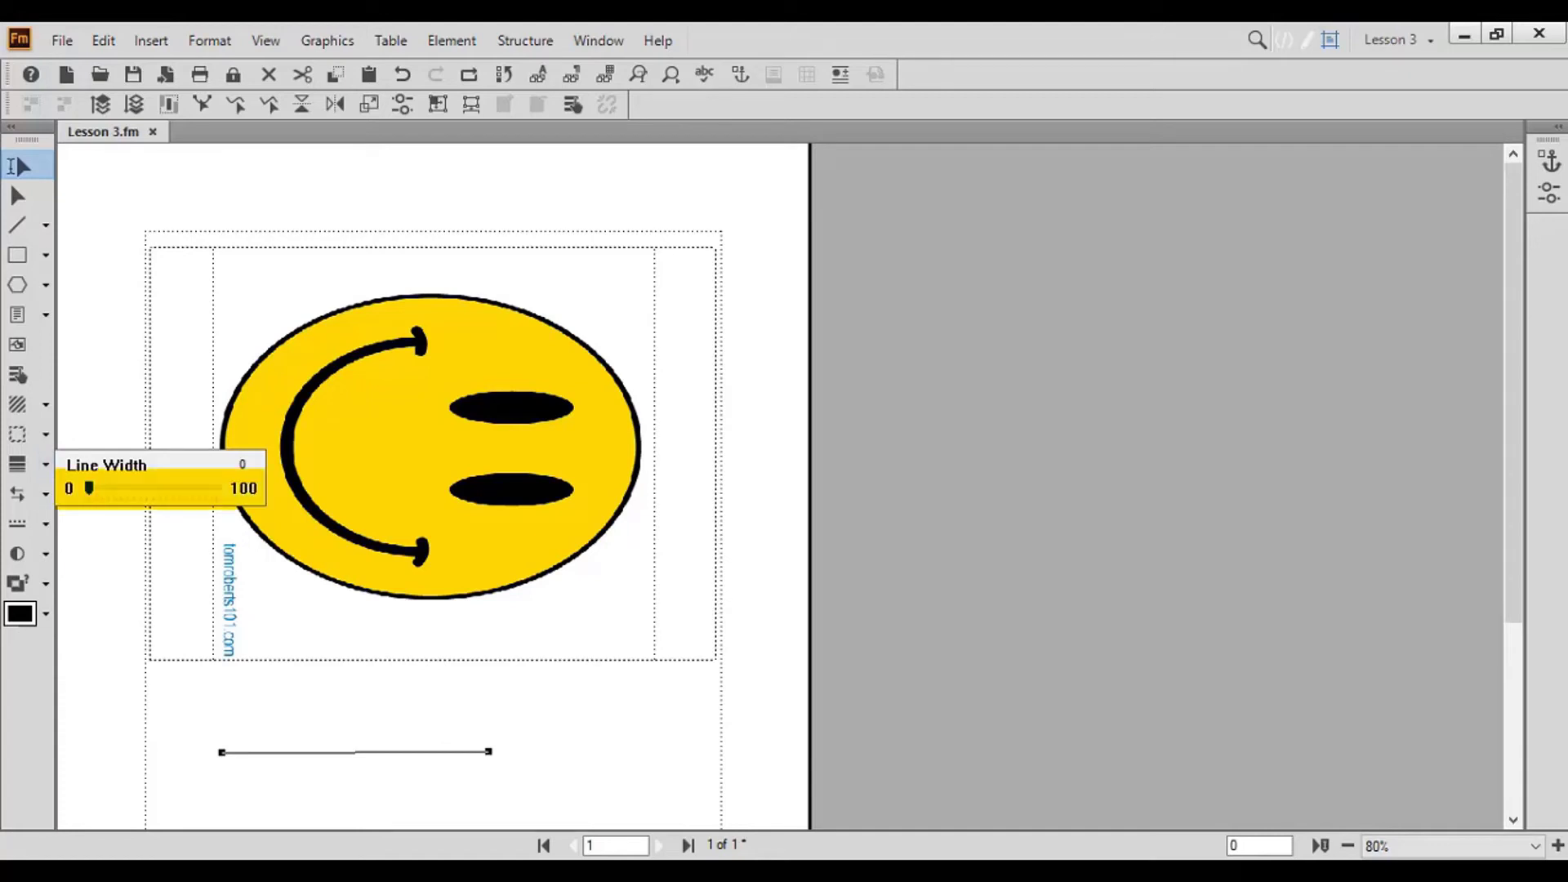
{"action": "mouse_move", "coordinate": [89, 487]}
{"action": "left_mouse_down"}
{"action": "mouse_move", "coordinate": [119, 487]}
{"action": "mouse_move", "coordinate": [98, 487]}
{"action": "left_mouse_up"}
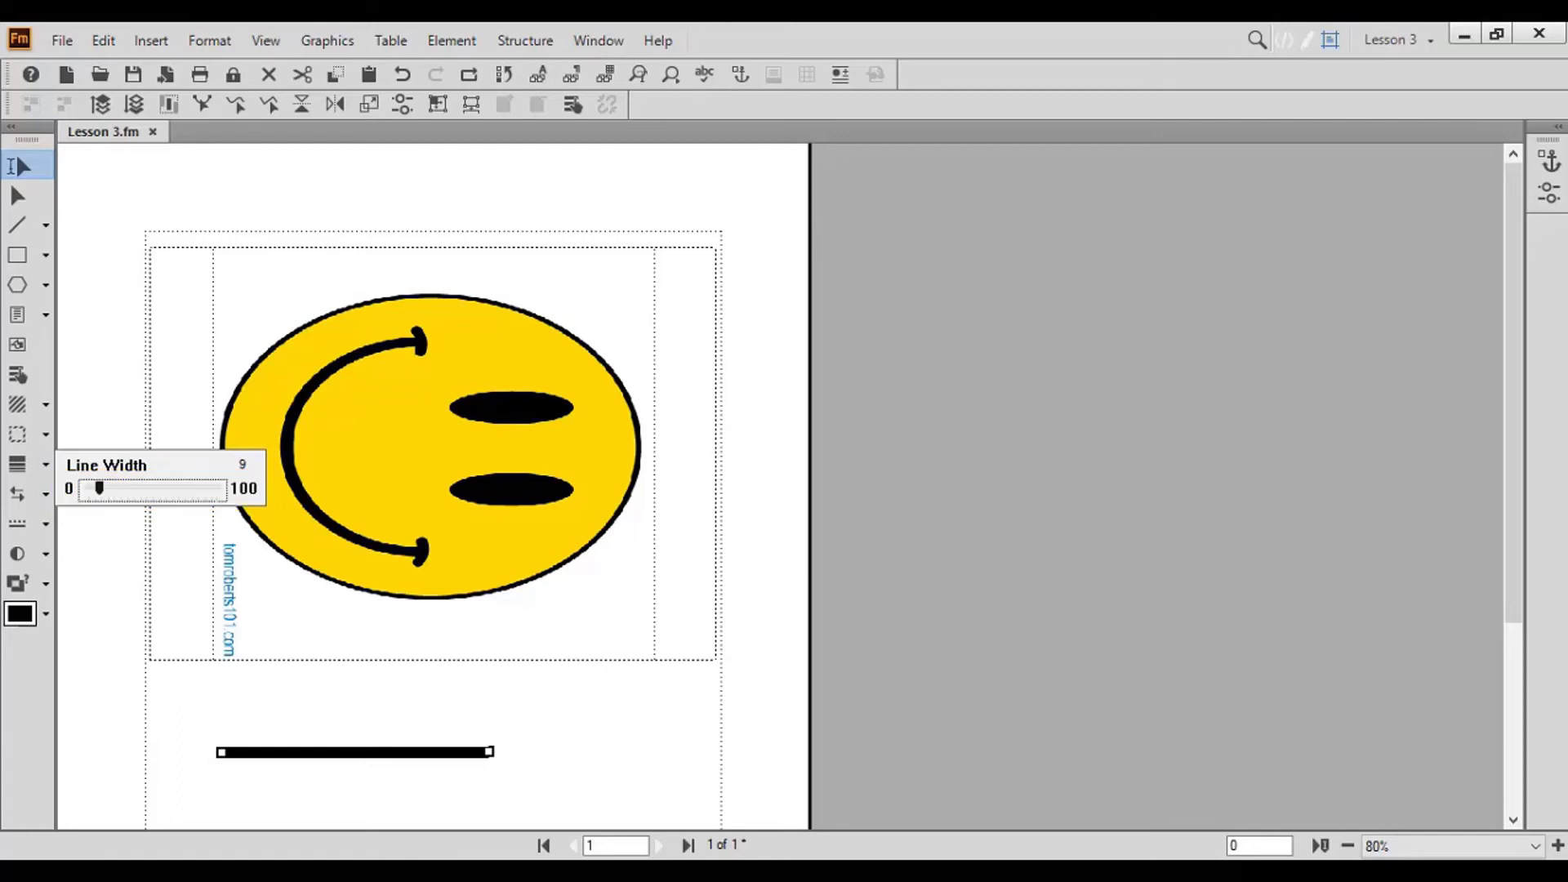
{"action": "key", "text": "Escape"}
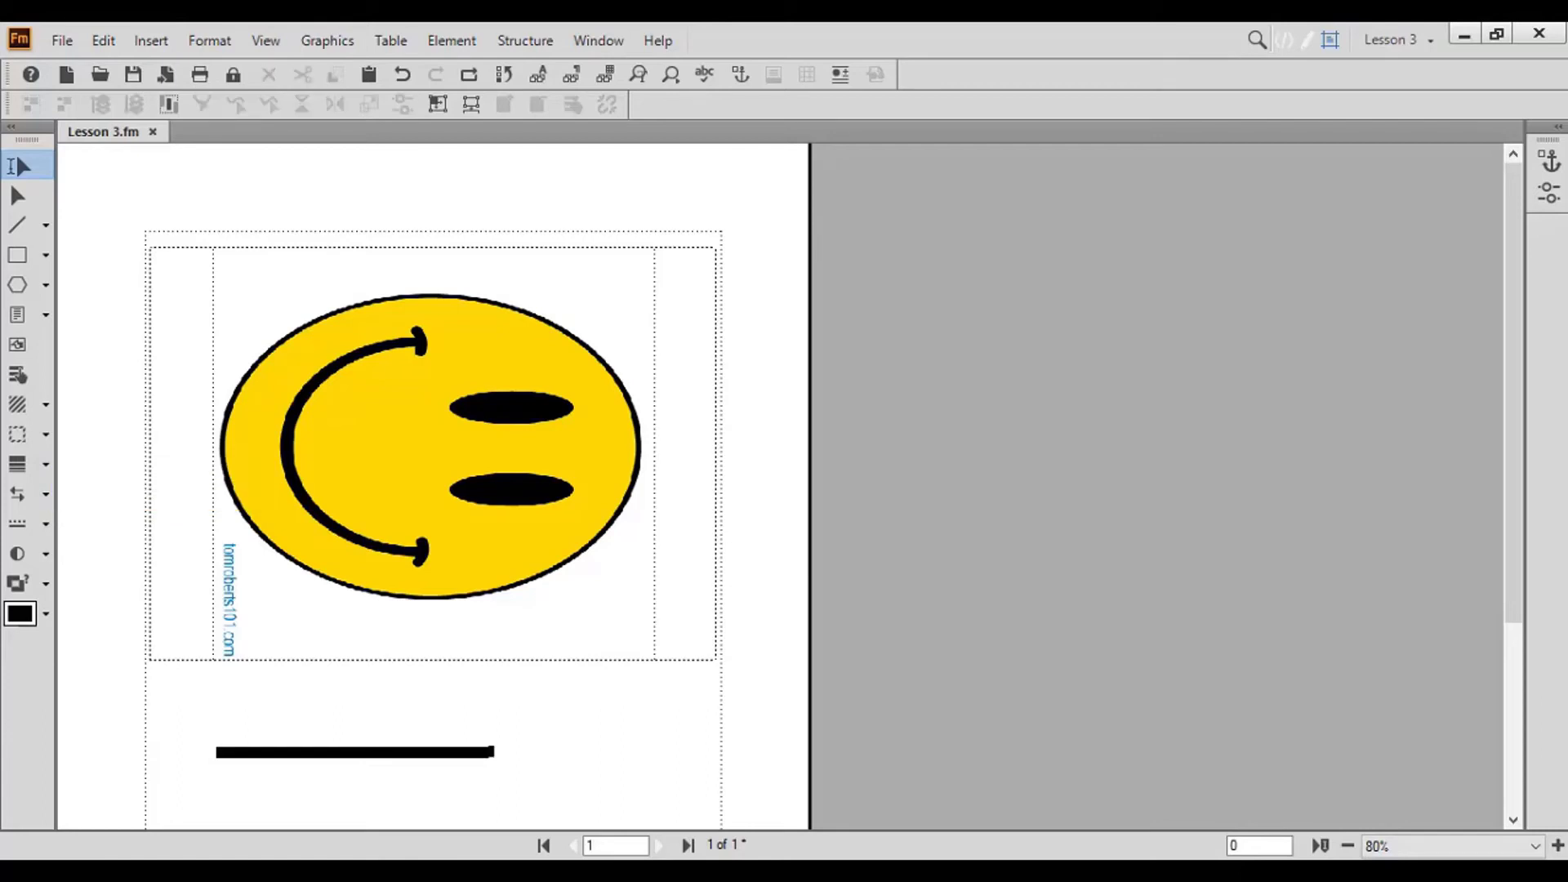
Change the color of the line below the smiley to Blue.
{"action": "left_click", "coordinate": [355, 751]}
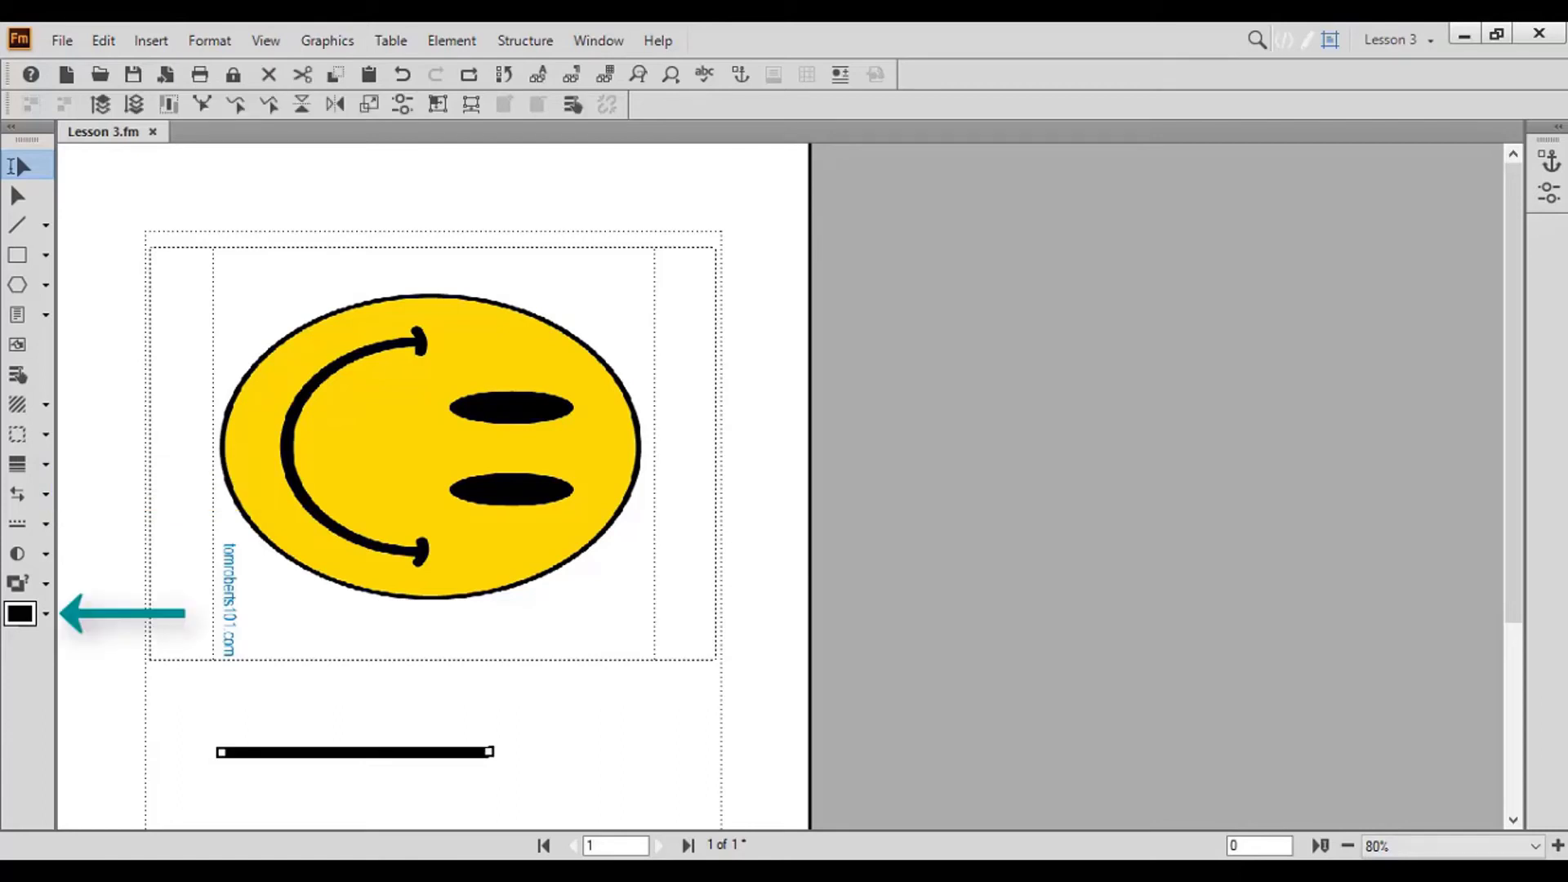
{"action": "left_click", "coordinate": [46, 614]}
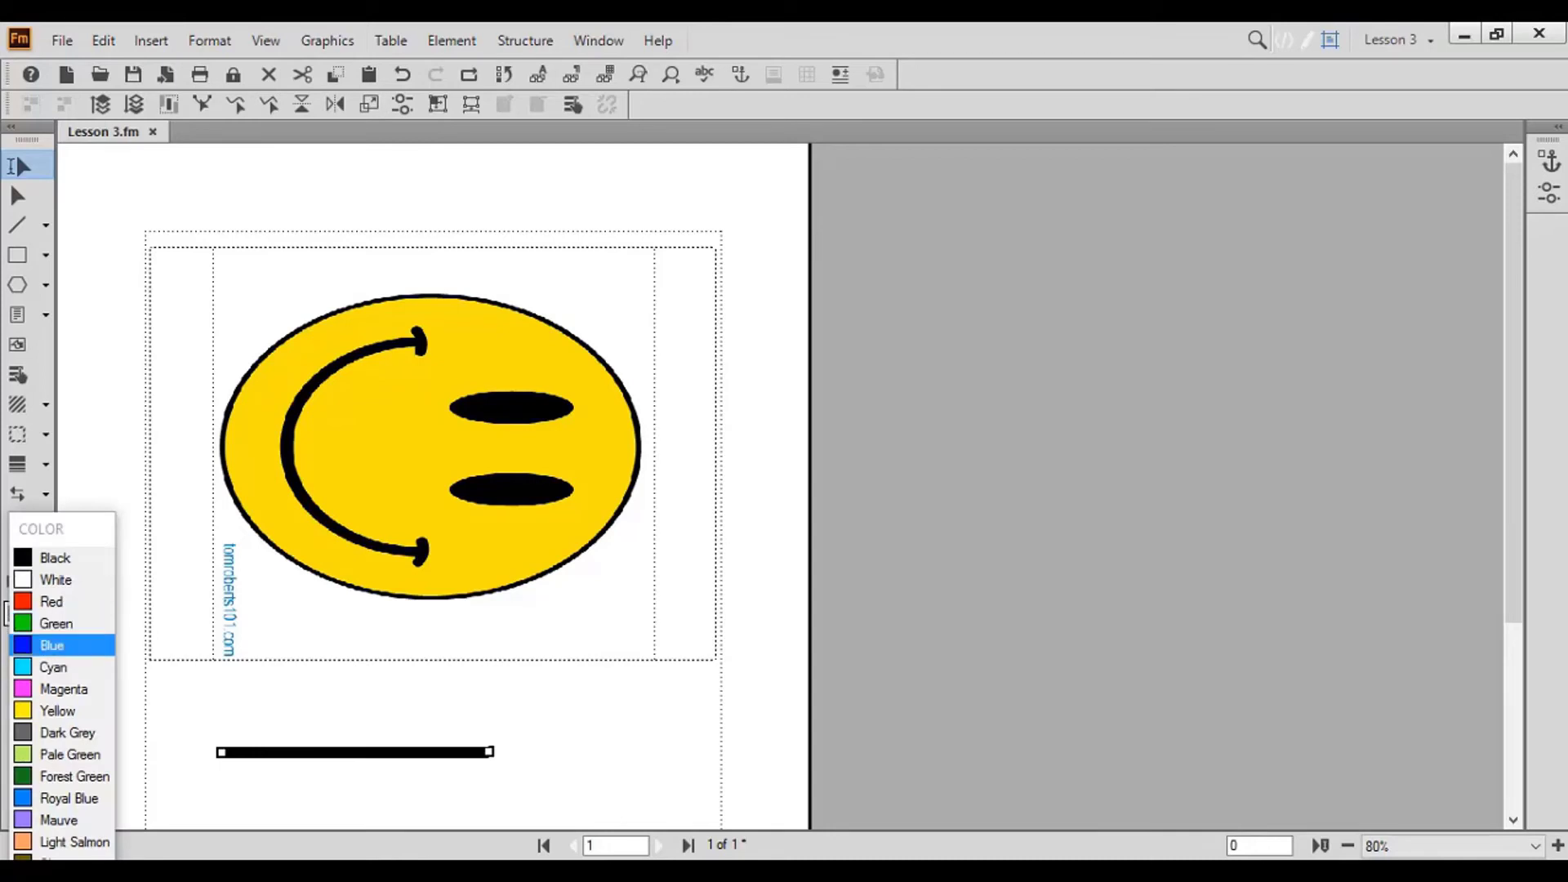
{"action": "left_click", "coordinate": [51, 645]}
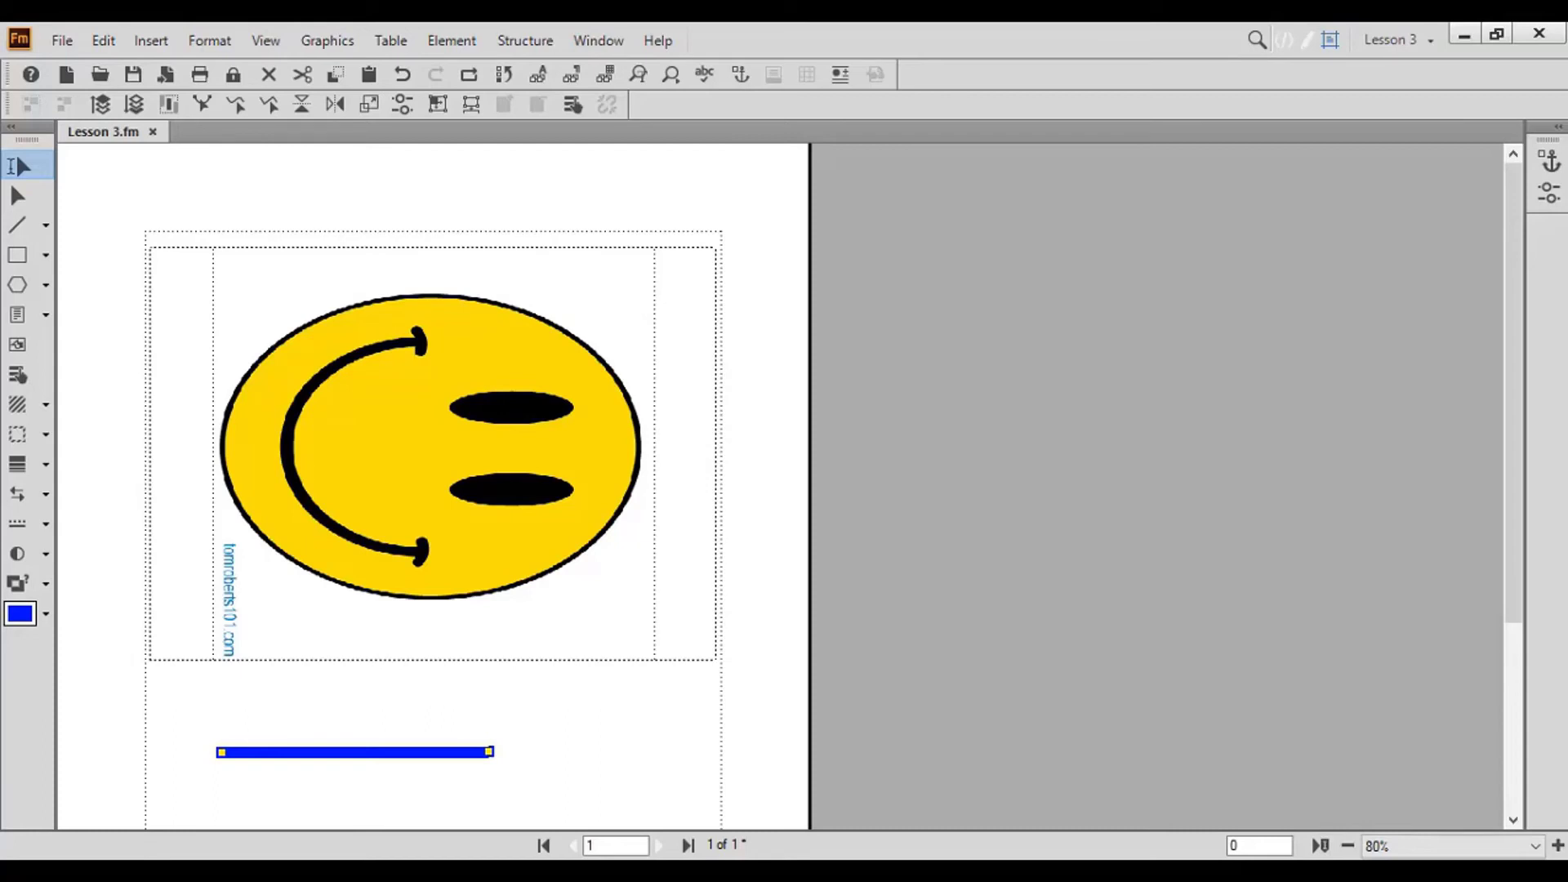
Try the right-pointing, double-headed and left-pointing arrow styles on the blue line and restore its plain ends.
{"action": "left_click", "coordinate": [45, 494]}
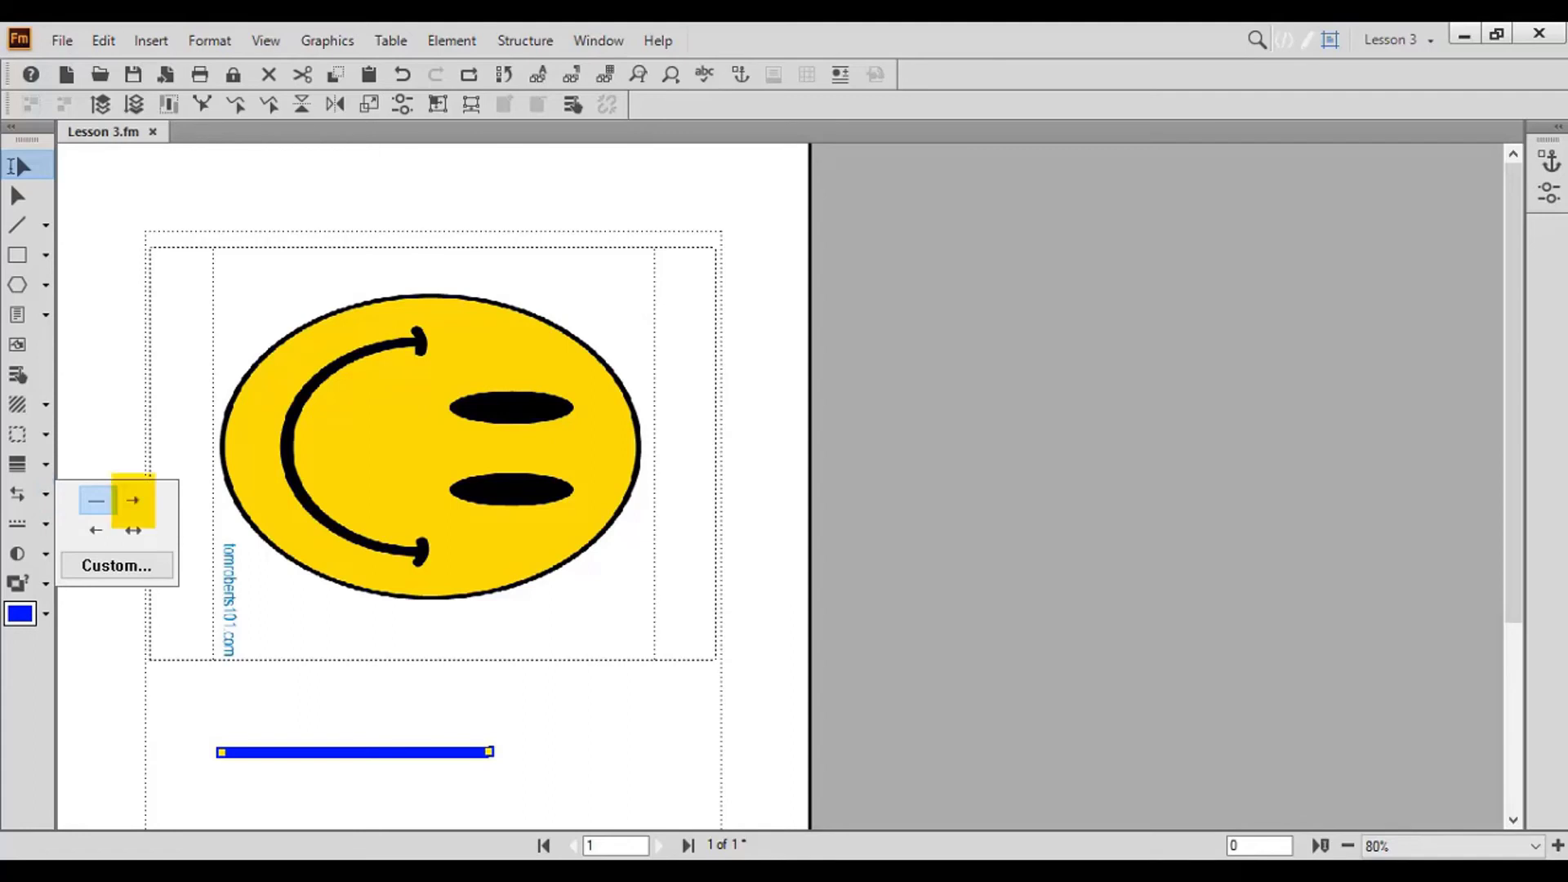
{"action": "left_click", "coordinate": [132, 500]}
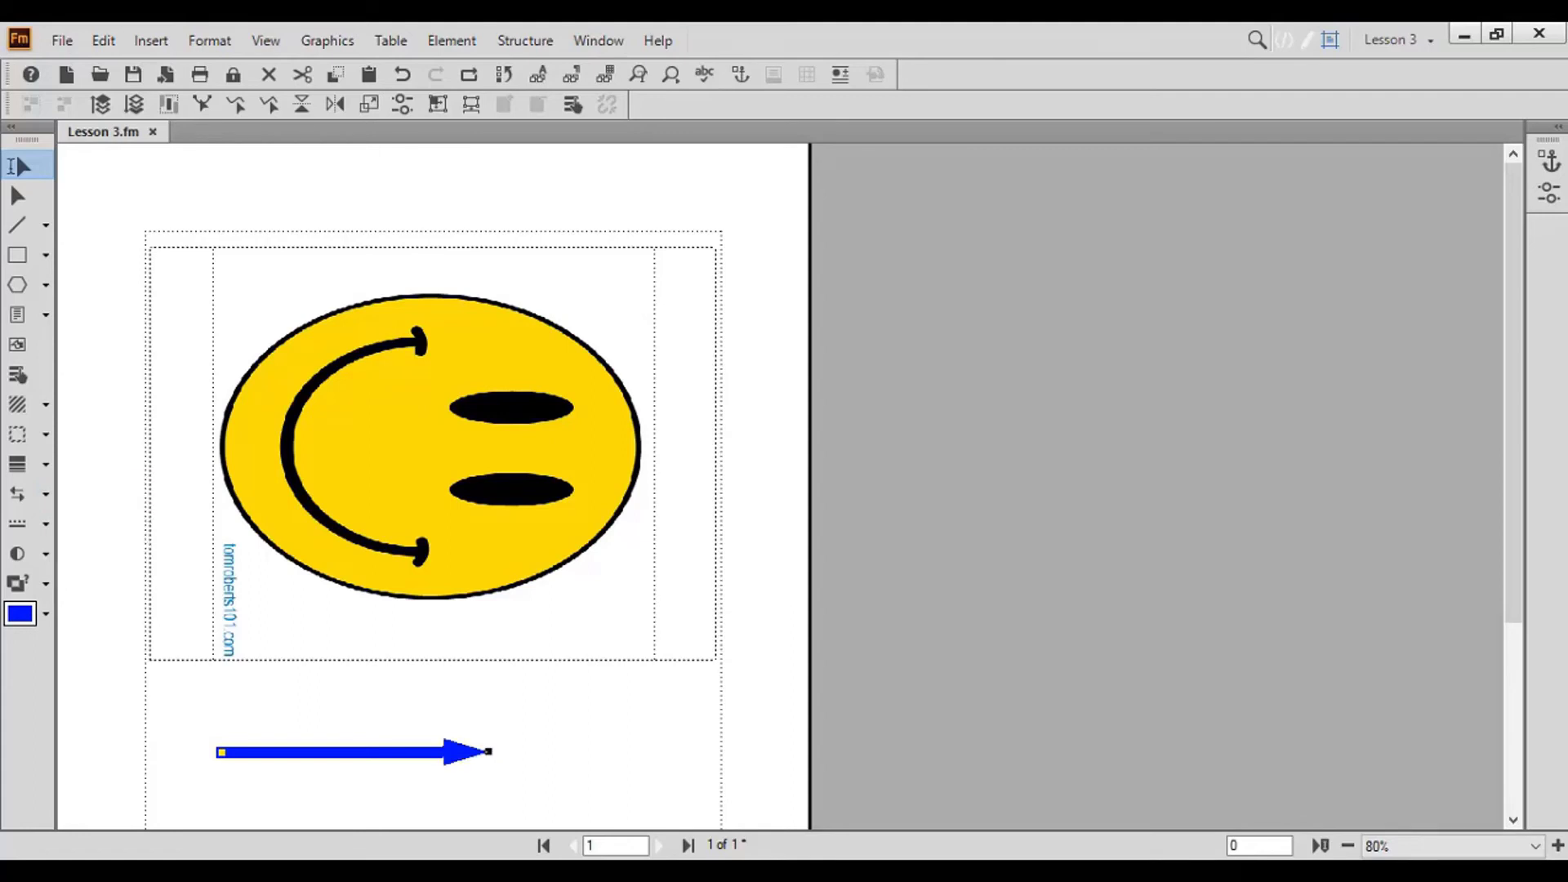
{"action": "left_click", "coordinate": [46, 494]}
{"action": "left_click", "coordinate": [135, 530]}
{"action": "left_click", "coordinate": [46, 495]}
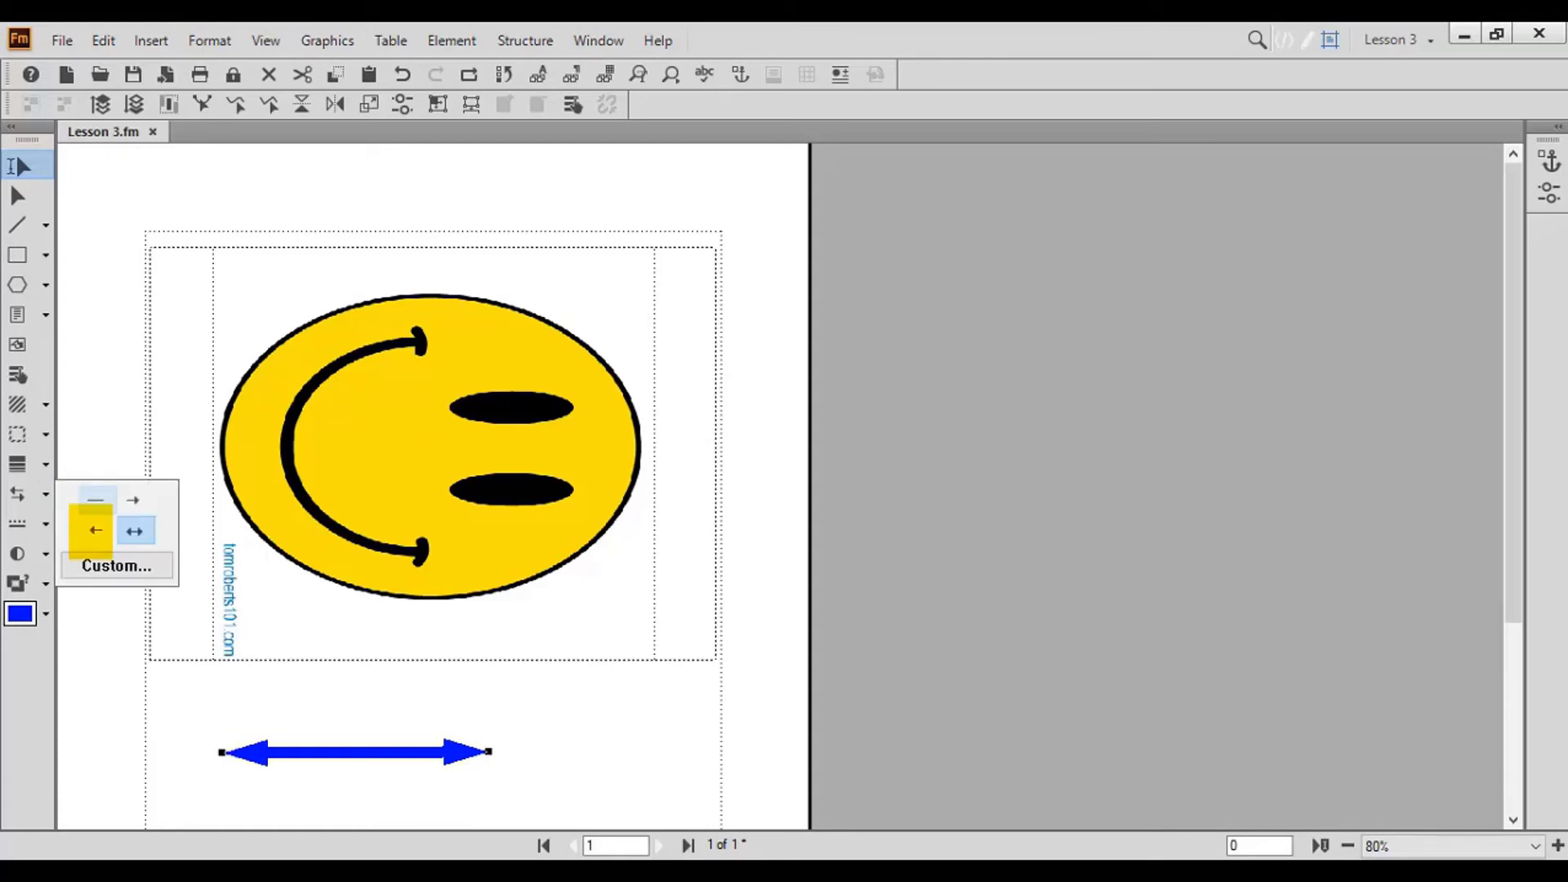
{"action": "left_click", "coordinate": [95, 529]}
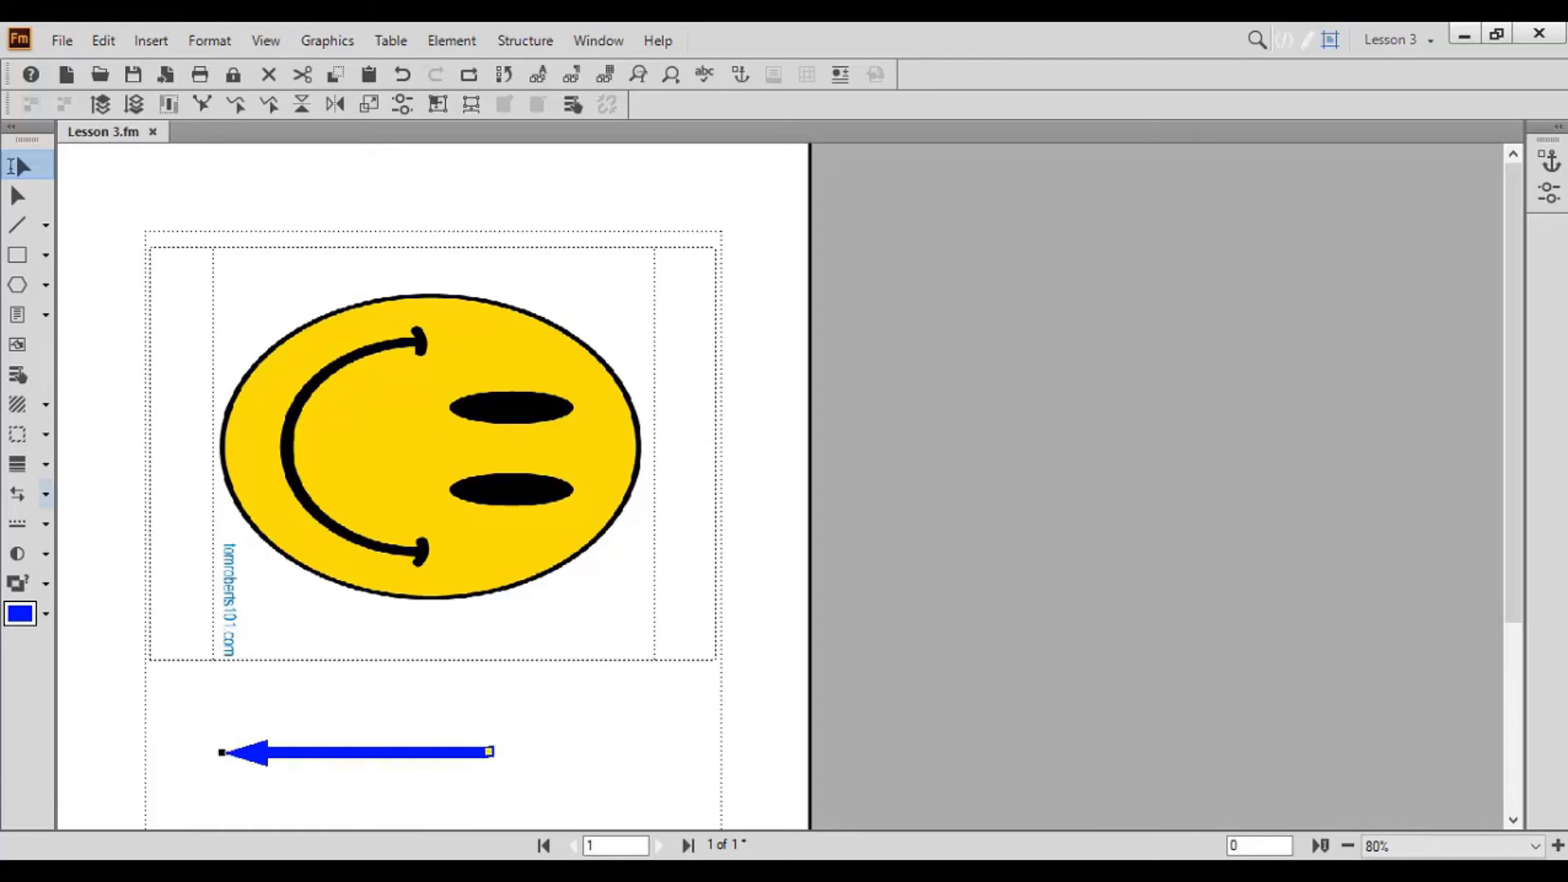
{"action": "left_click", "coordinate": [46, 494]}
{"action": "left_click", "coordinate": [96, 499]}
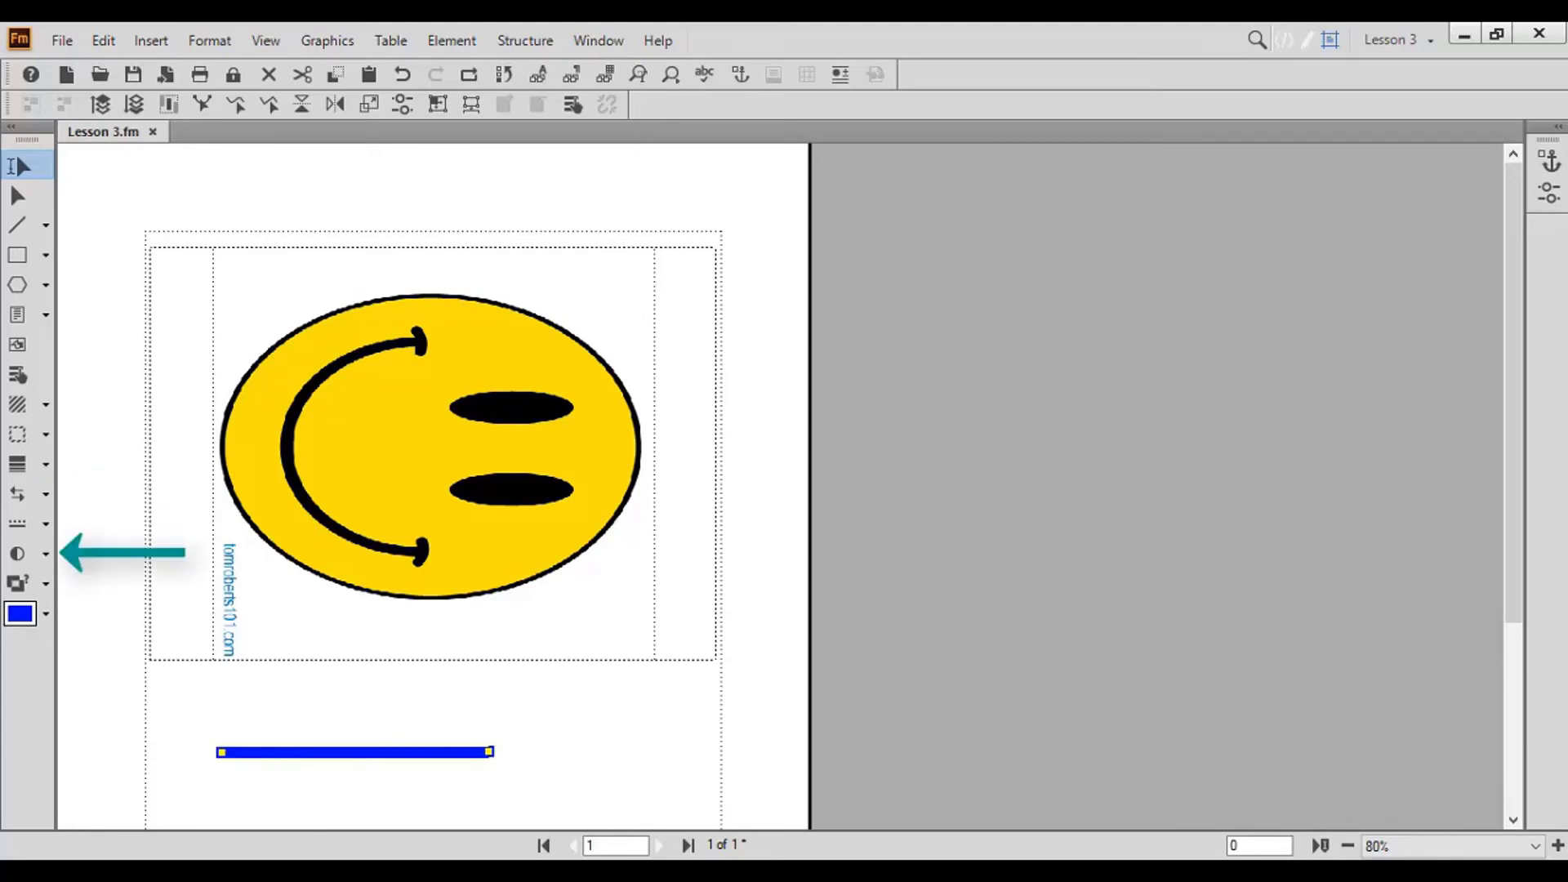
Set the blue line's tint to 28 and deselect the line.
{"action": "left_click", "coordinate": [45, 554]}
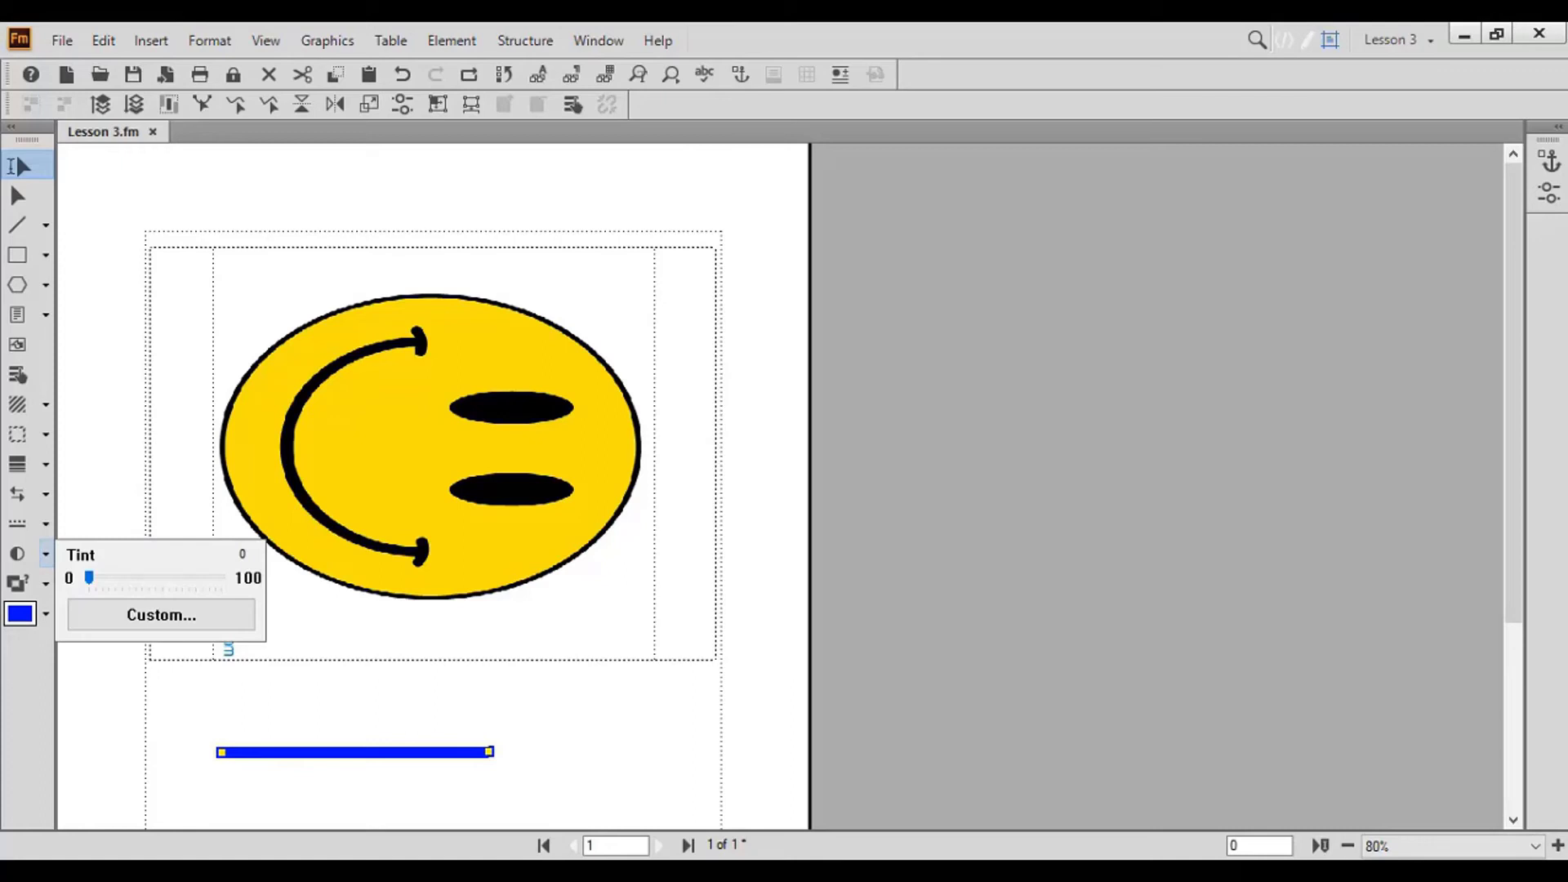
{"action": "left_click_drag", "start_coordinate": [89, 577], "coordinate": [124, 577]}
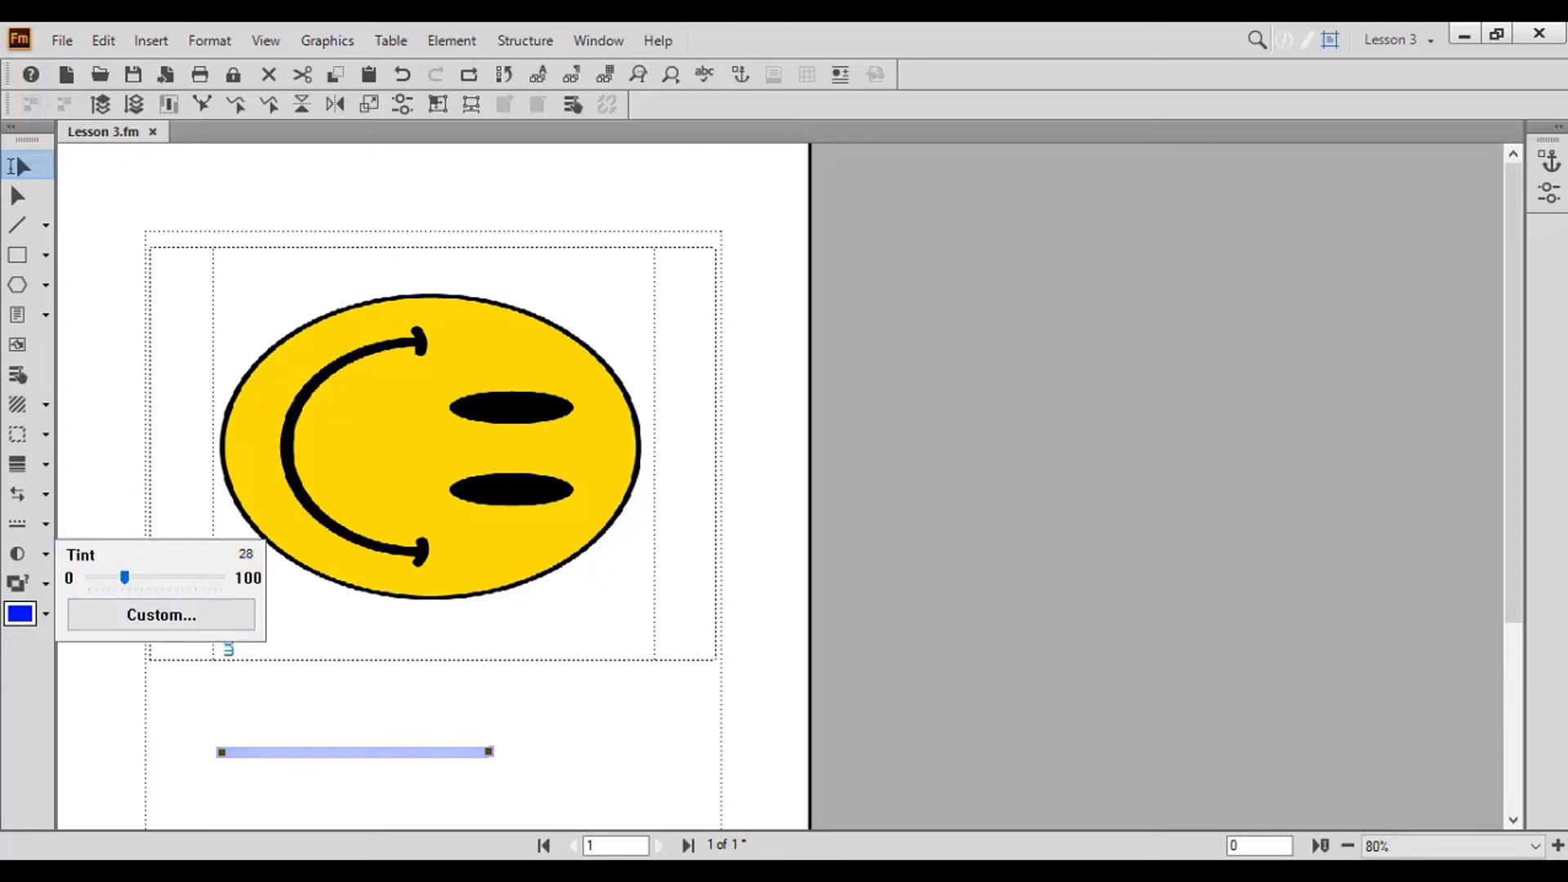
{"action": "left_click", "coordinate": [147, 237]}
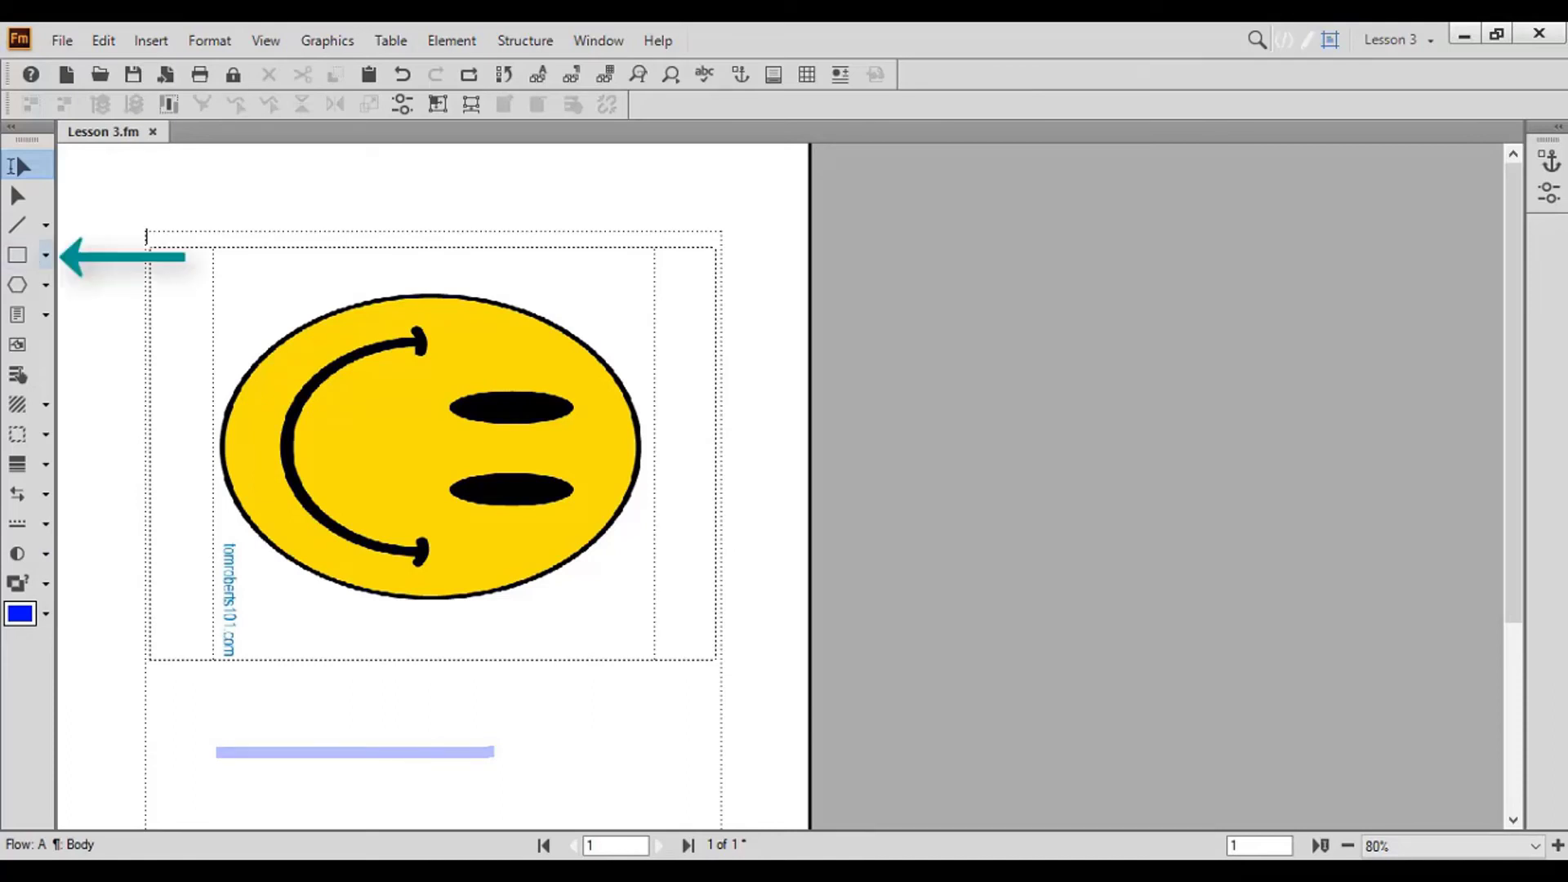
Draw a wide, flat rectangle between the smiley's anchored frame and the tinted line.
{"action": "left_click", "coordinate": [45, 254]}
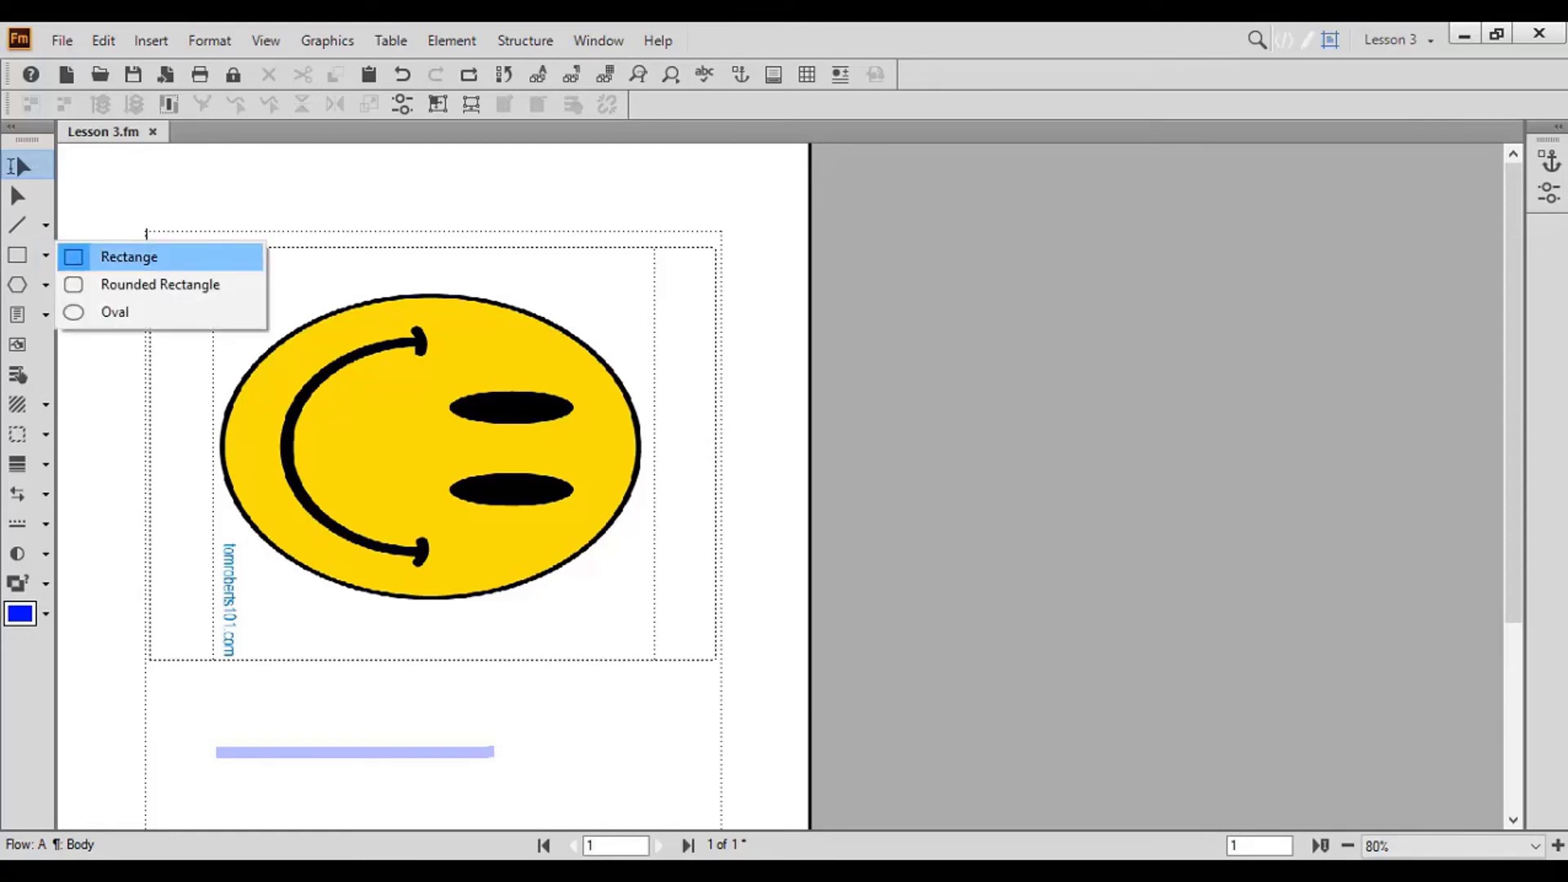
{"action": "left_click", "coordinate": [129, 257]}
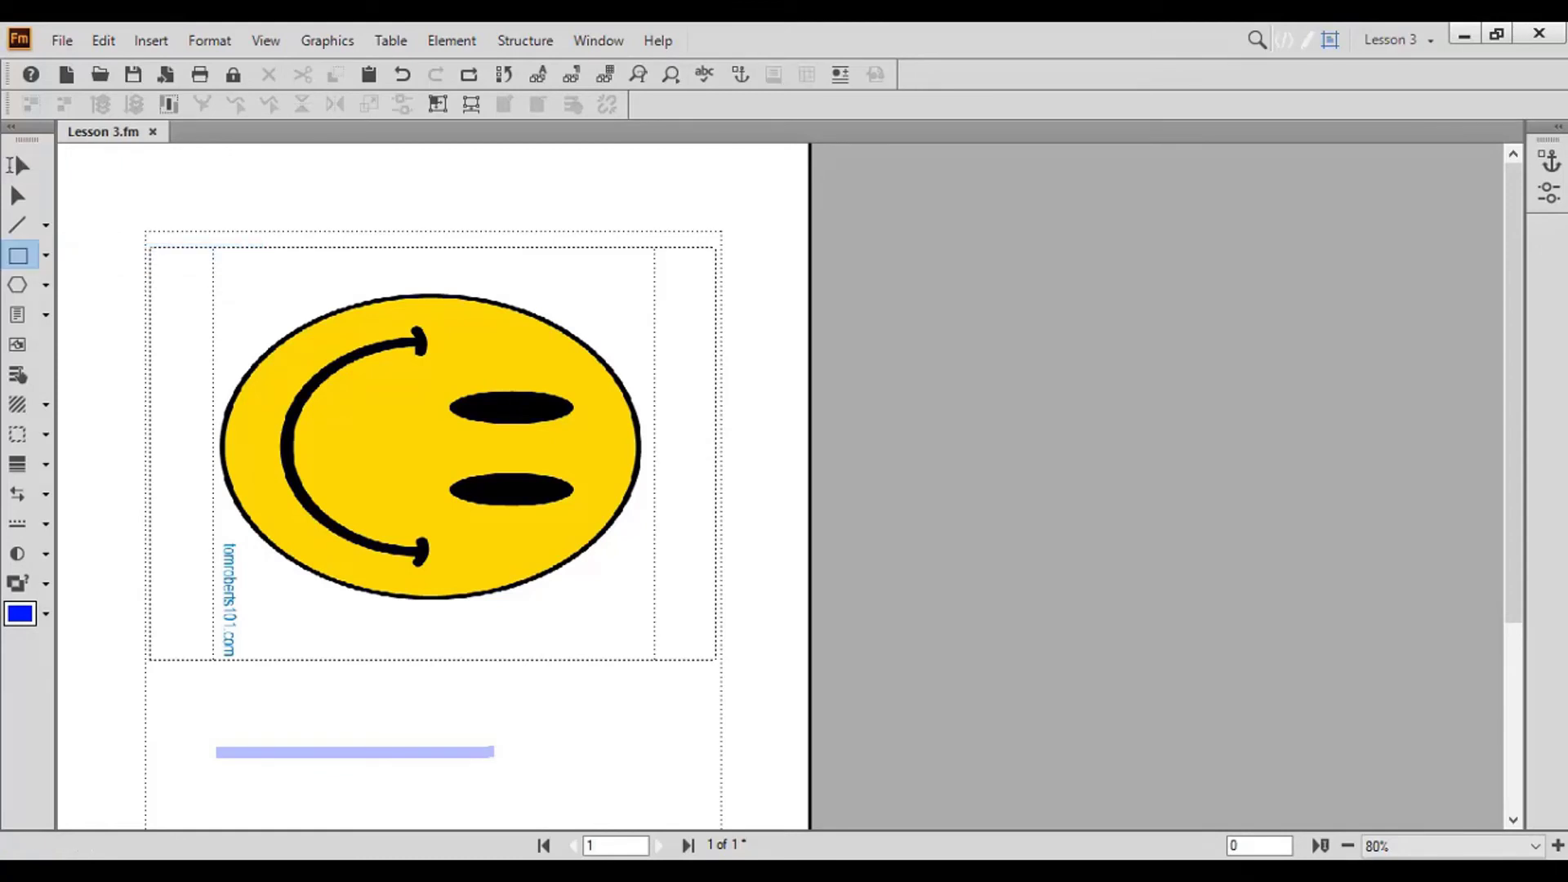
{"action": "left_click_drag", "start_coordinate": [272, 669], "coordinate": [569, 728]}
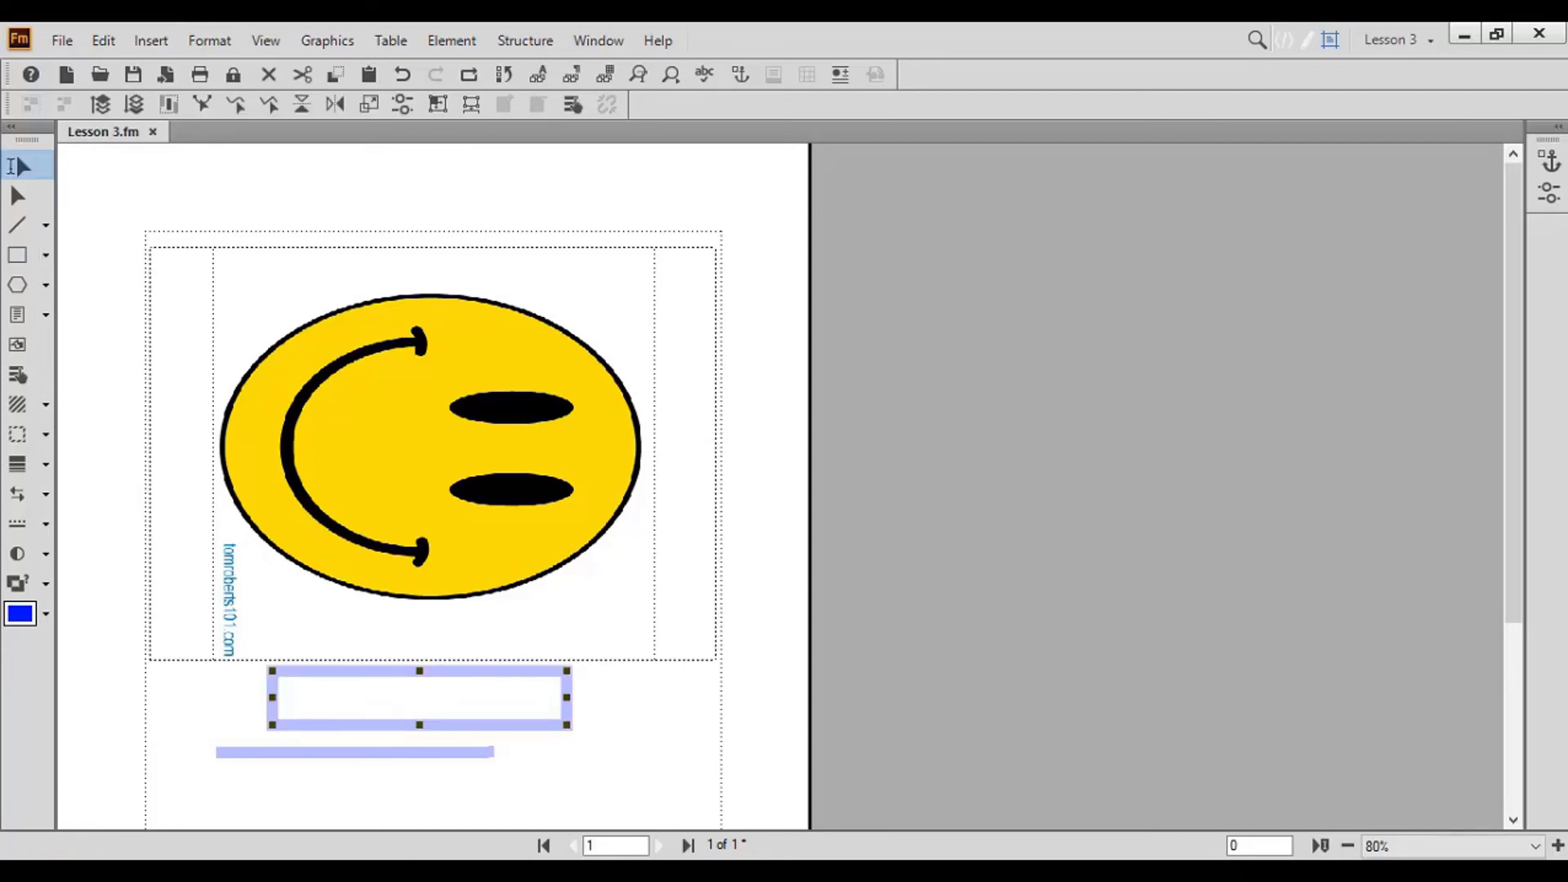
Give the rectangle a dense dotted fill pattern and the diagonal-stripe Pattern 8 for its border.
{"action": "left_click", "coordinate": [45, 404]}
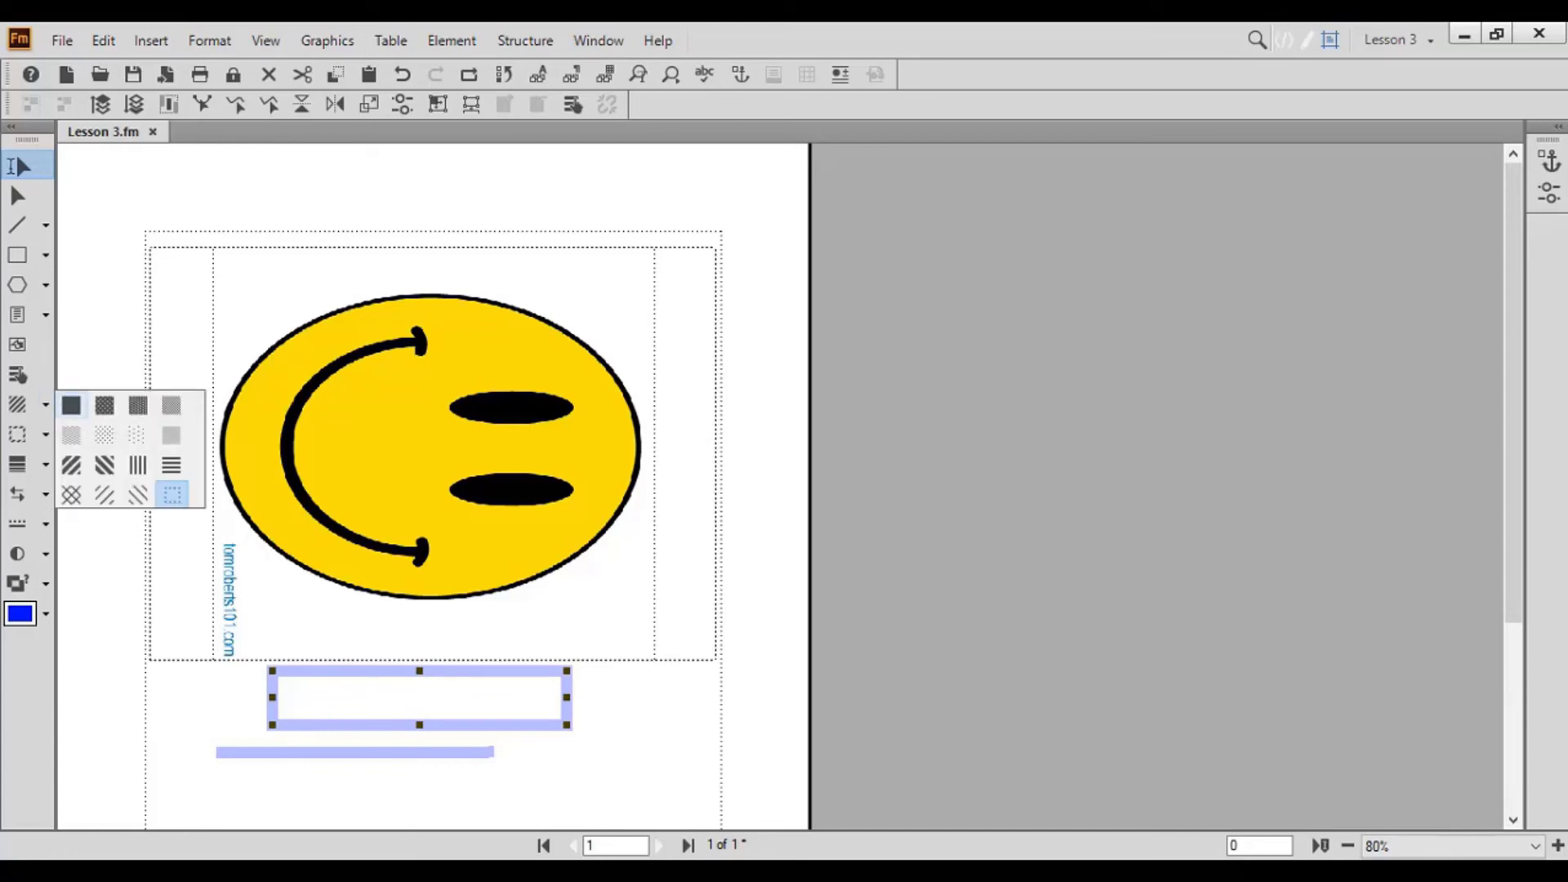
{"action": "left_click", "coordinate": [104, 405]}
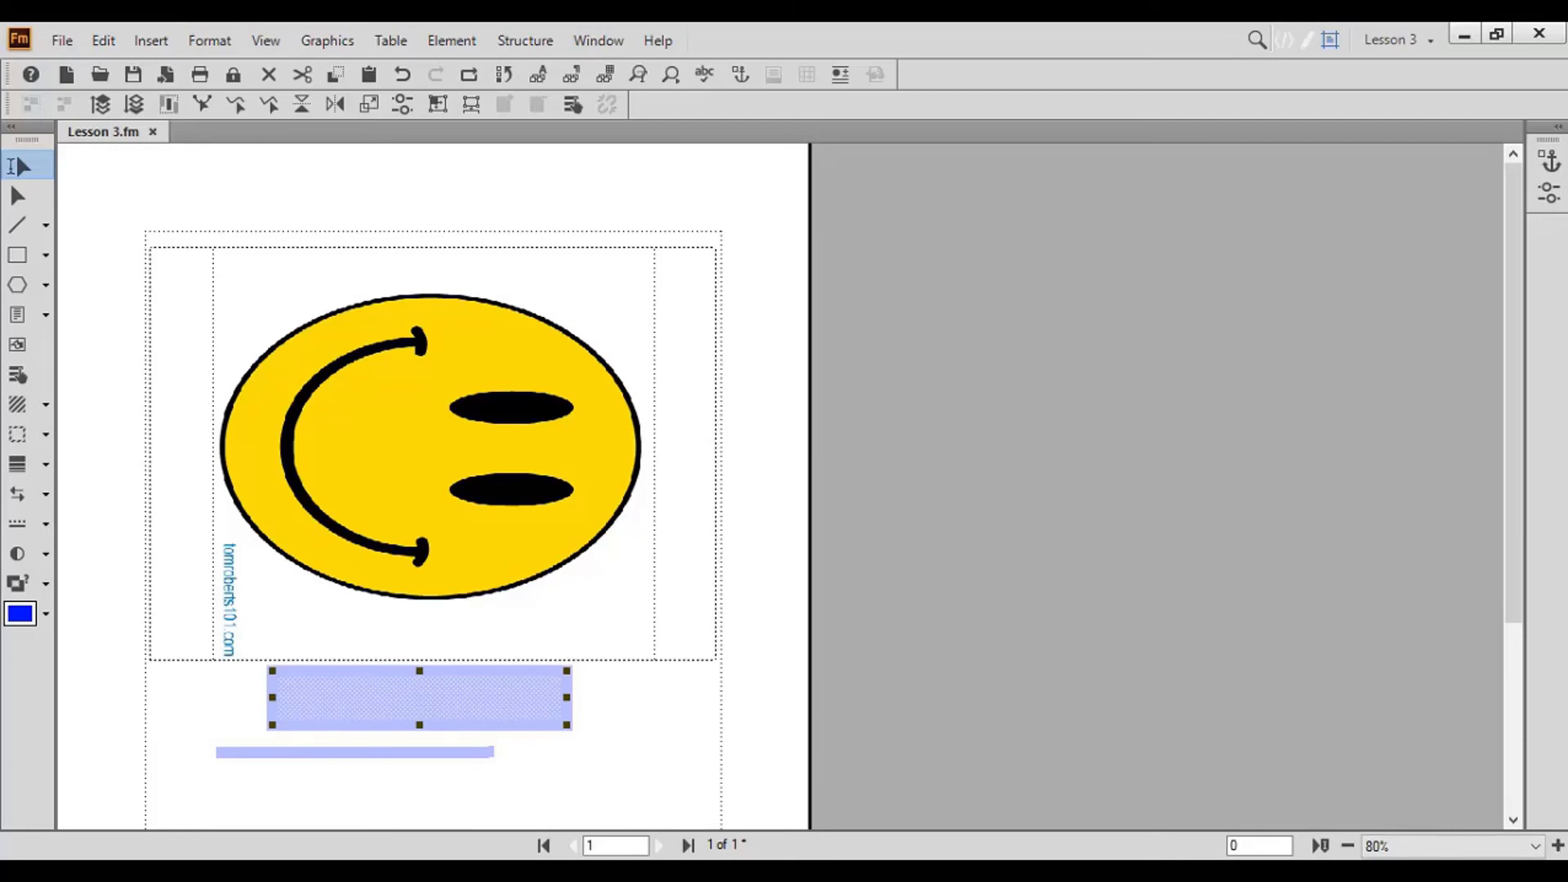
{"action": "left_click", "coordinate": [46, 435]}
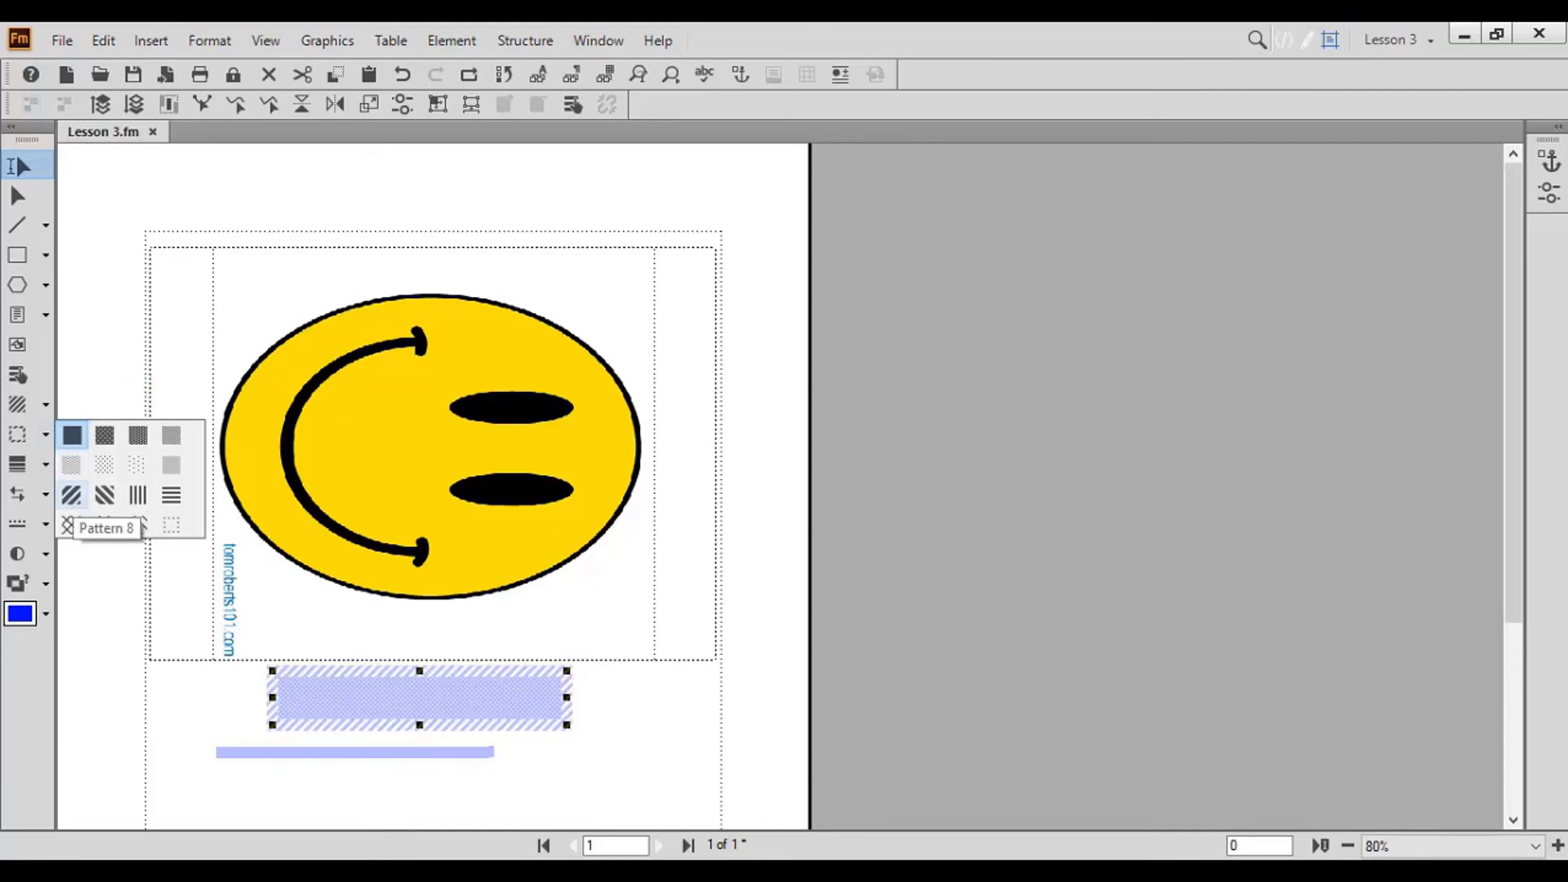
{"action": "left_click", "coordinate": [71, 494]}
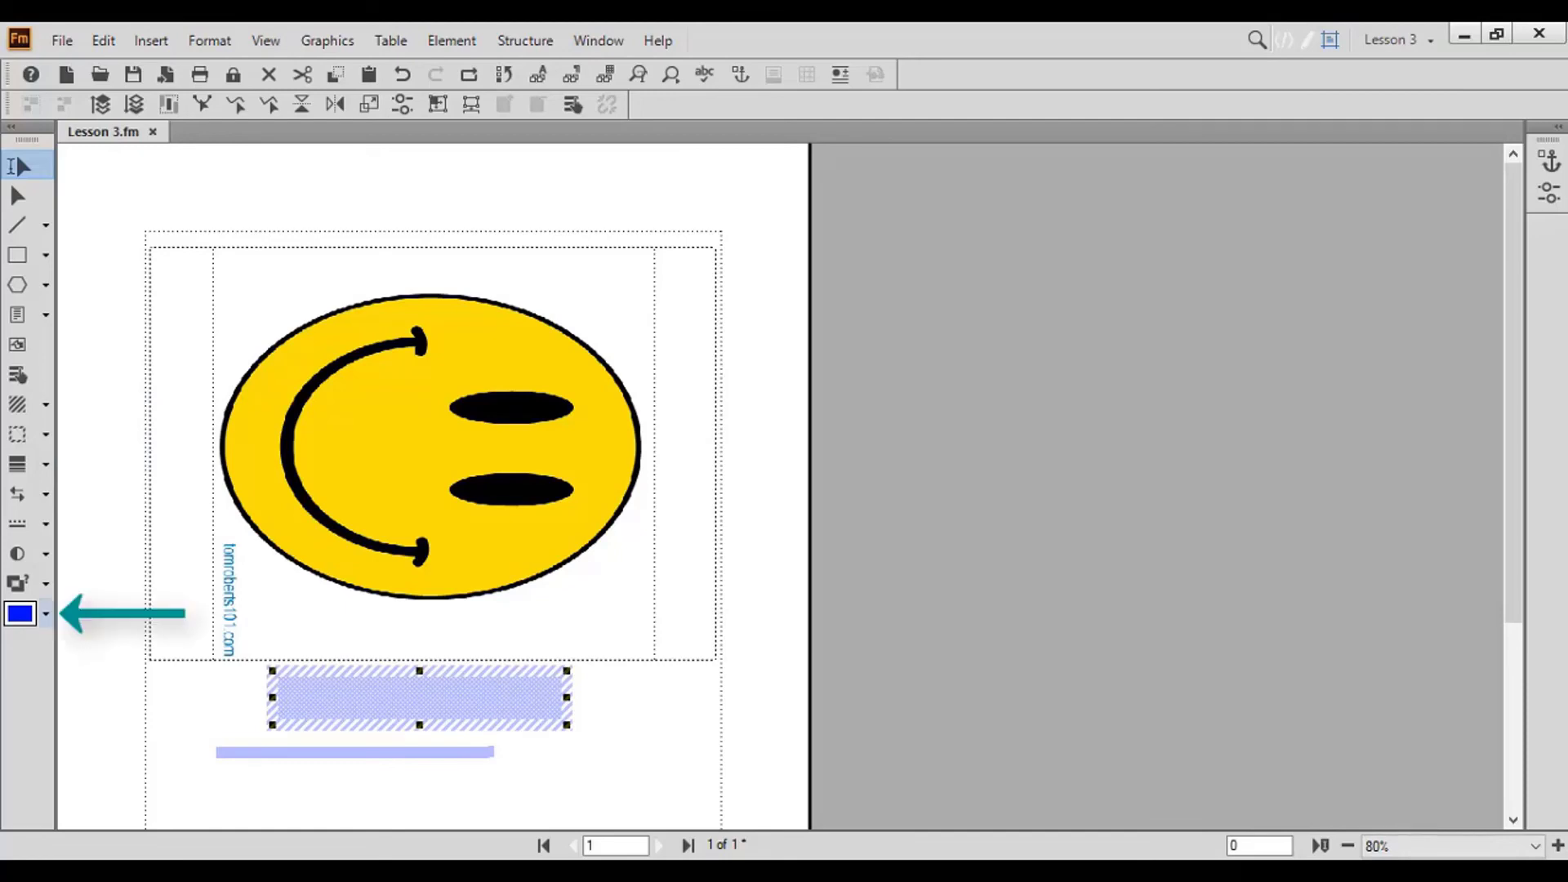
Change the rectangle's color to Magenta and accept the tint and overprint reset.
{"action": "left_click", "coordinate": [45, 613]}
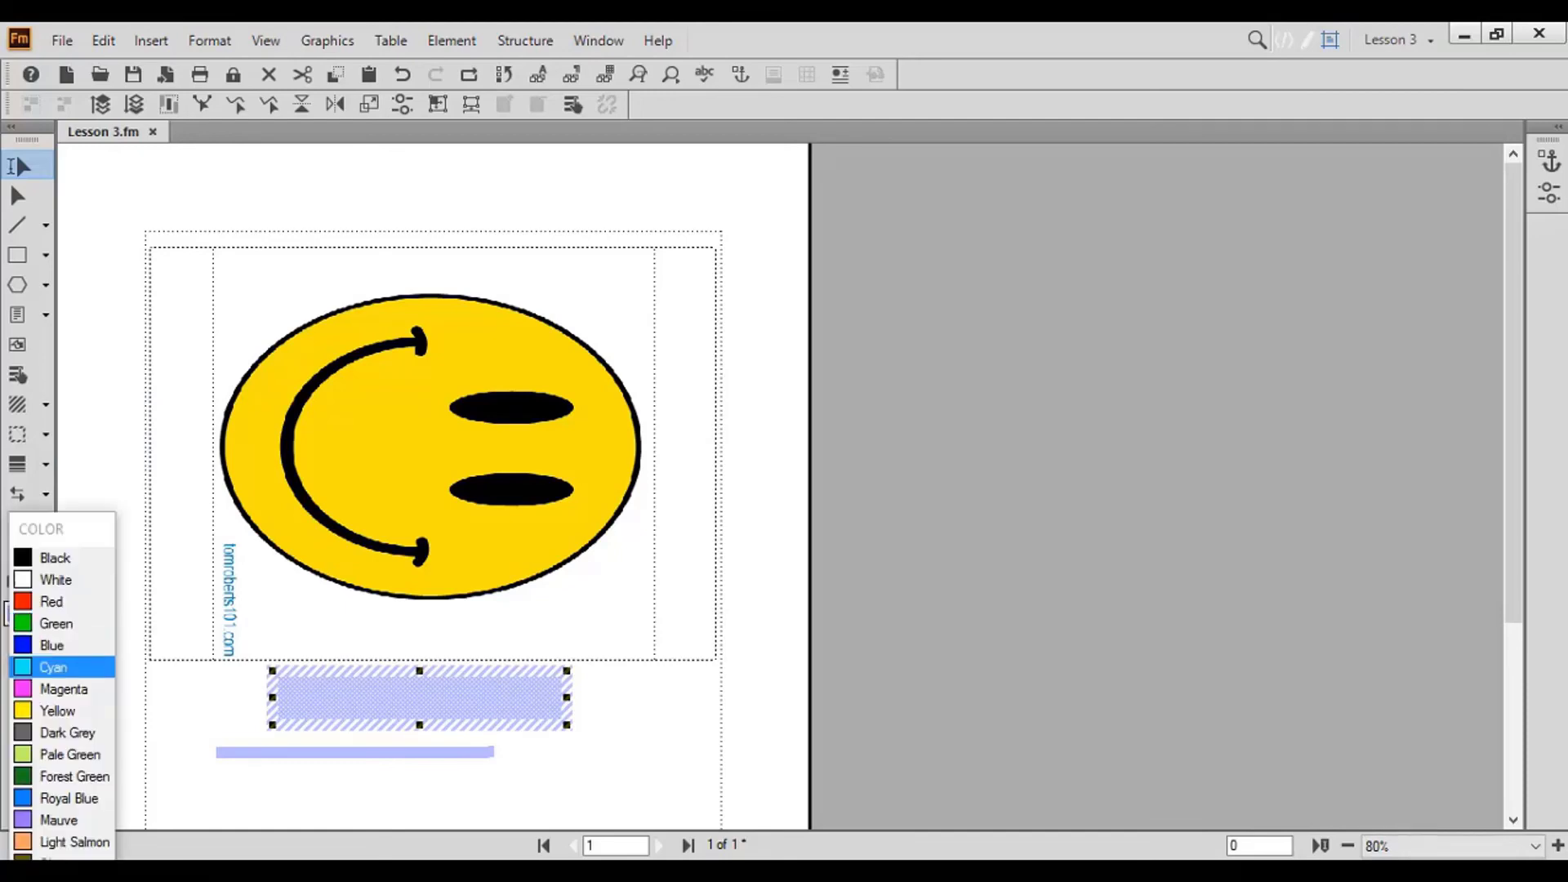
{"action": "left_click", "coordinate": [63, 689]}
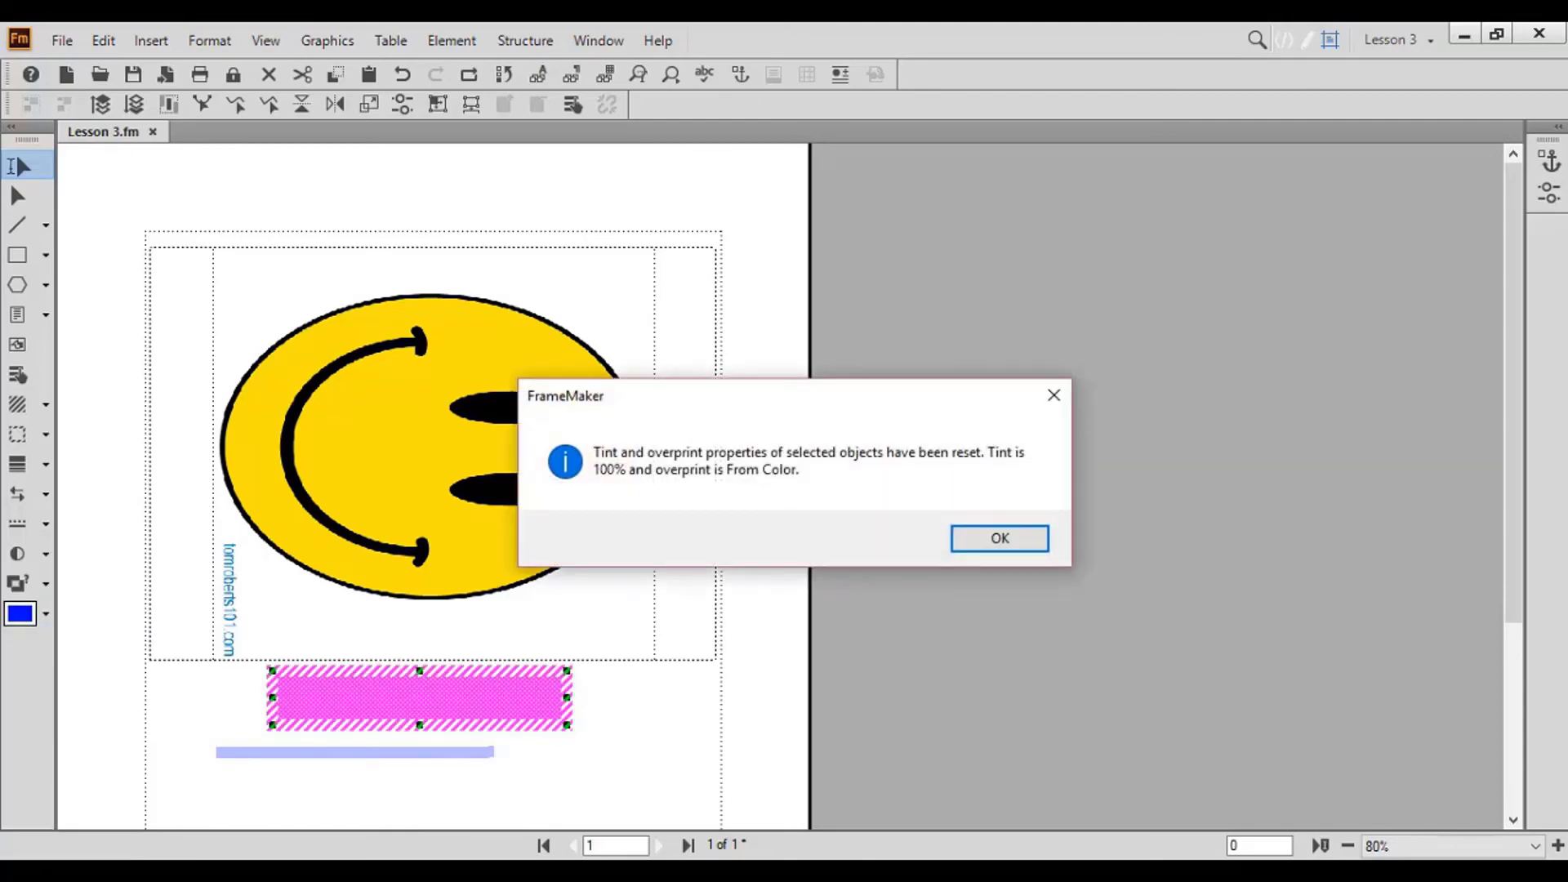
{"action": "key", "text": "Return"}
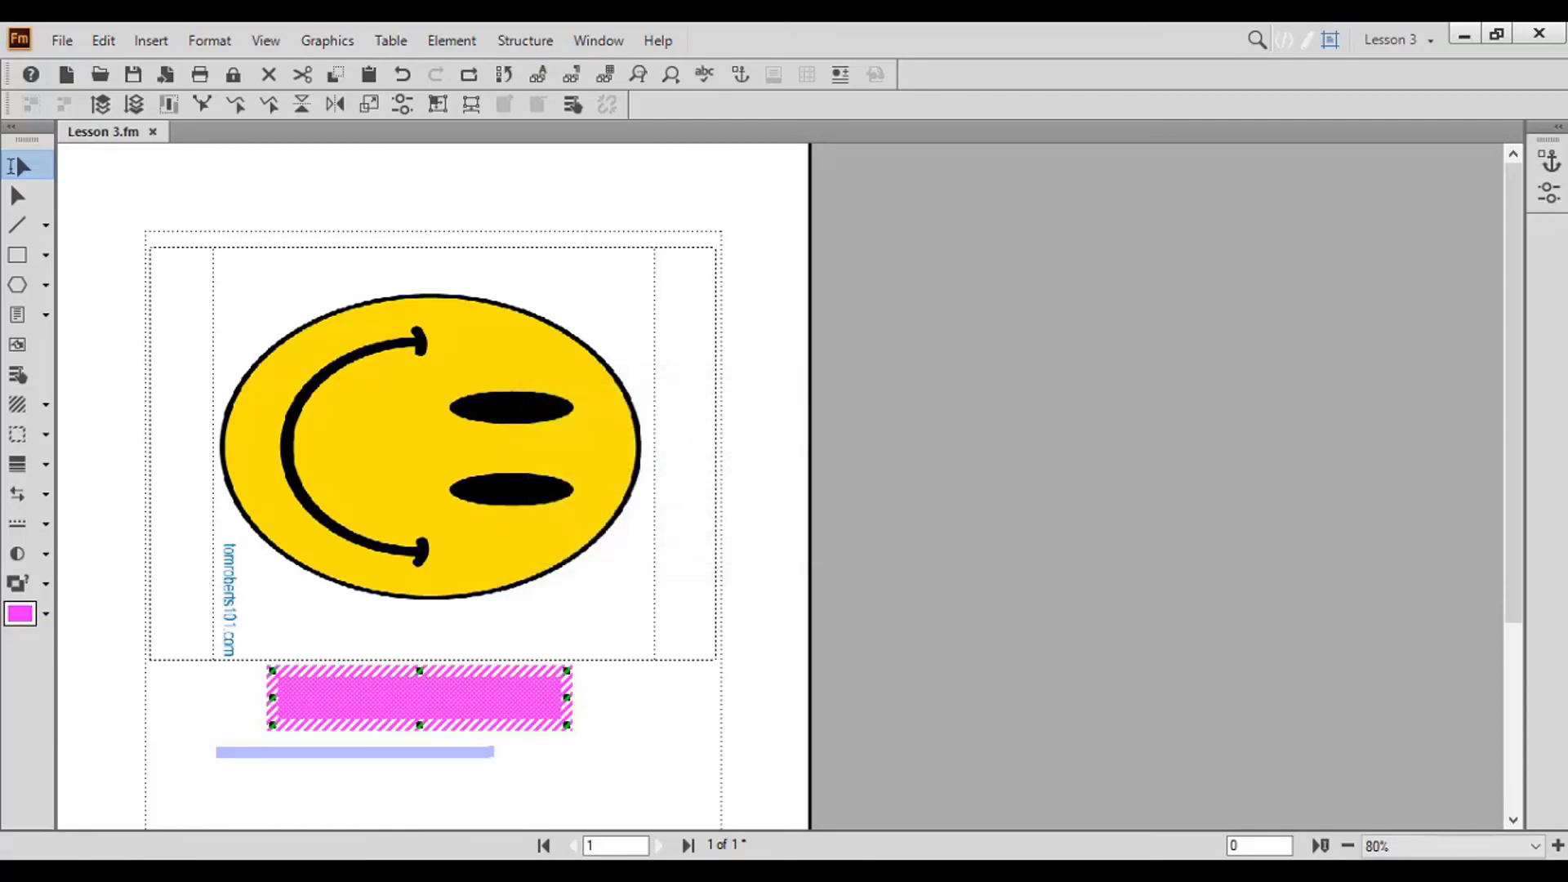